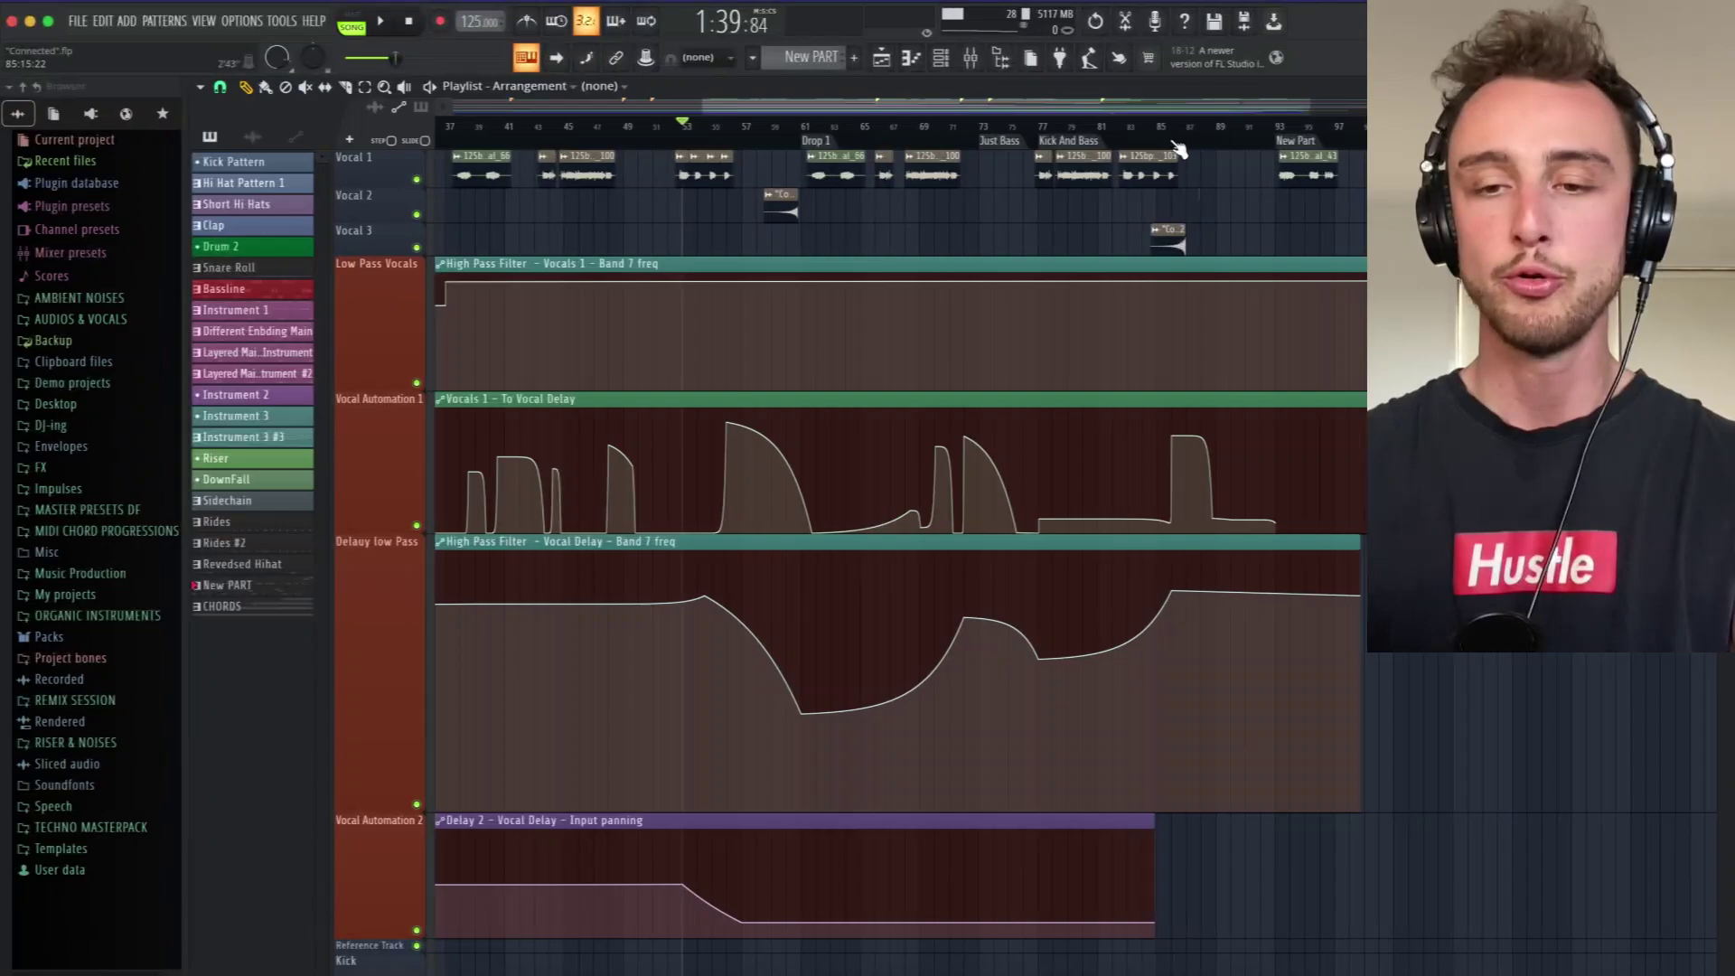
Scroll the Playlist arrangement up and down to survey the tracks.
scroll(826, 331, up, 2)
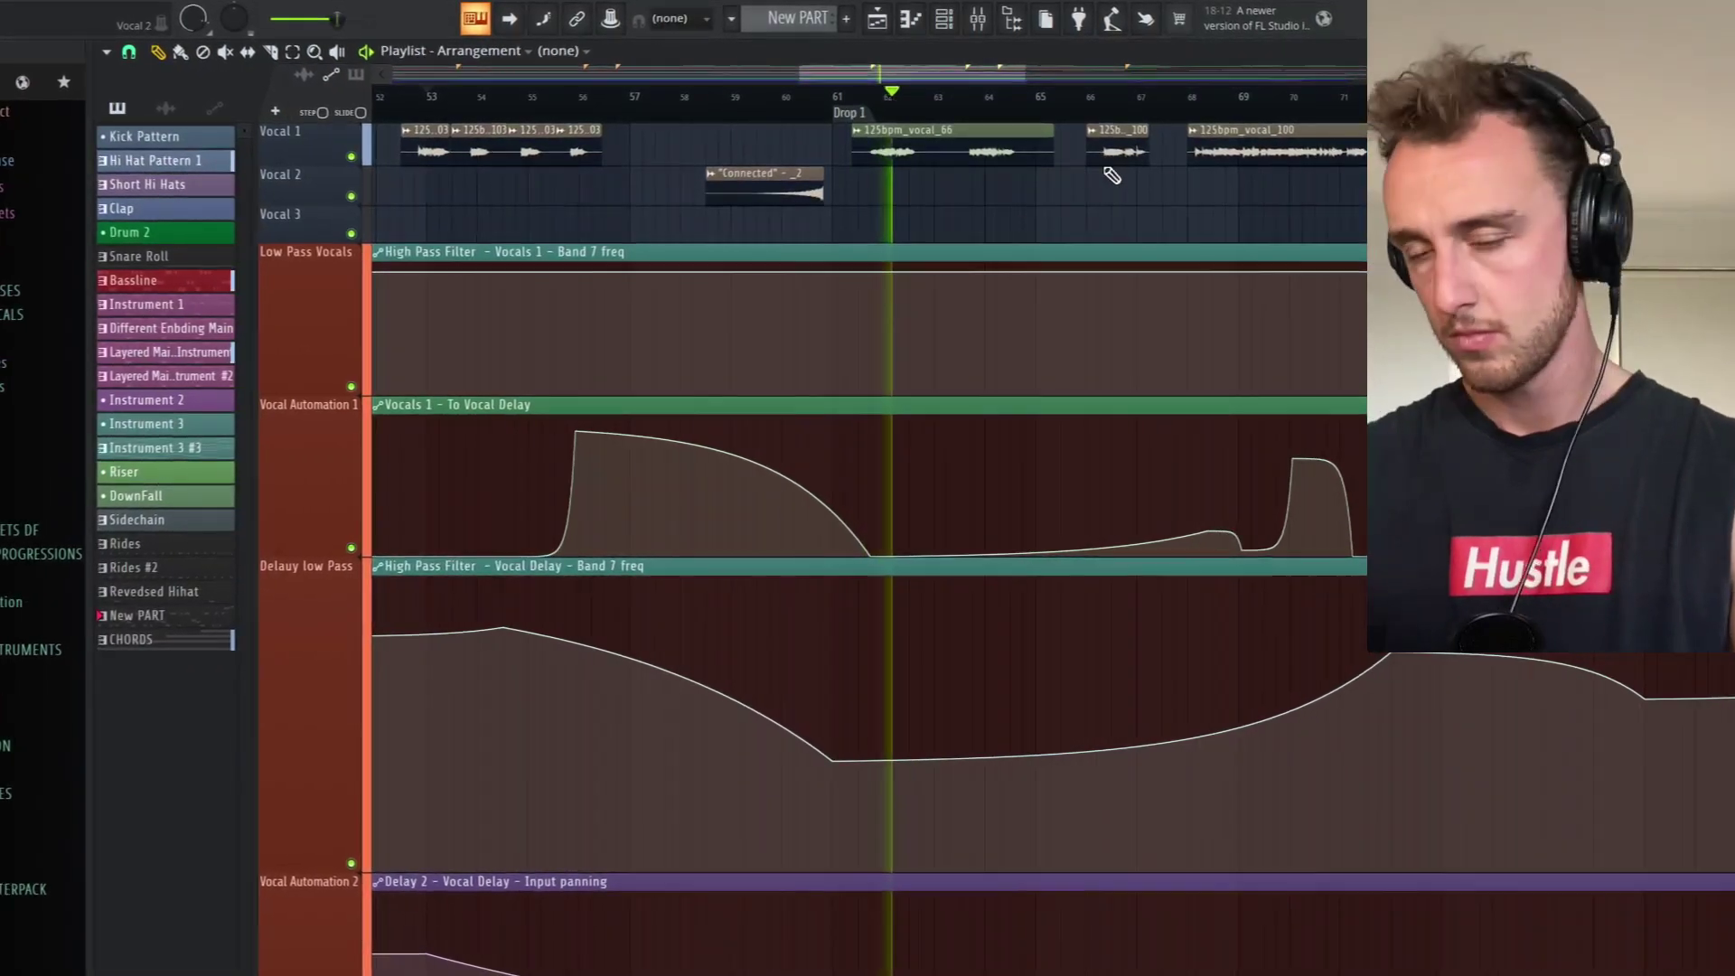
scroll(1111, 176, down, 2)
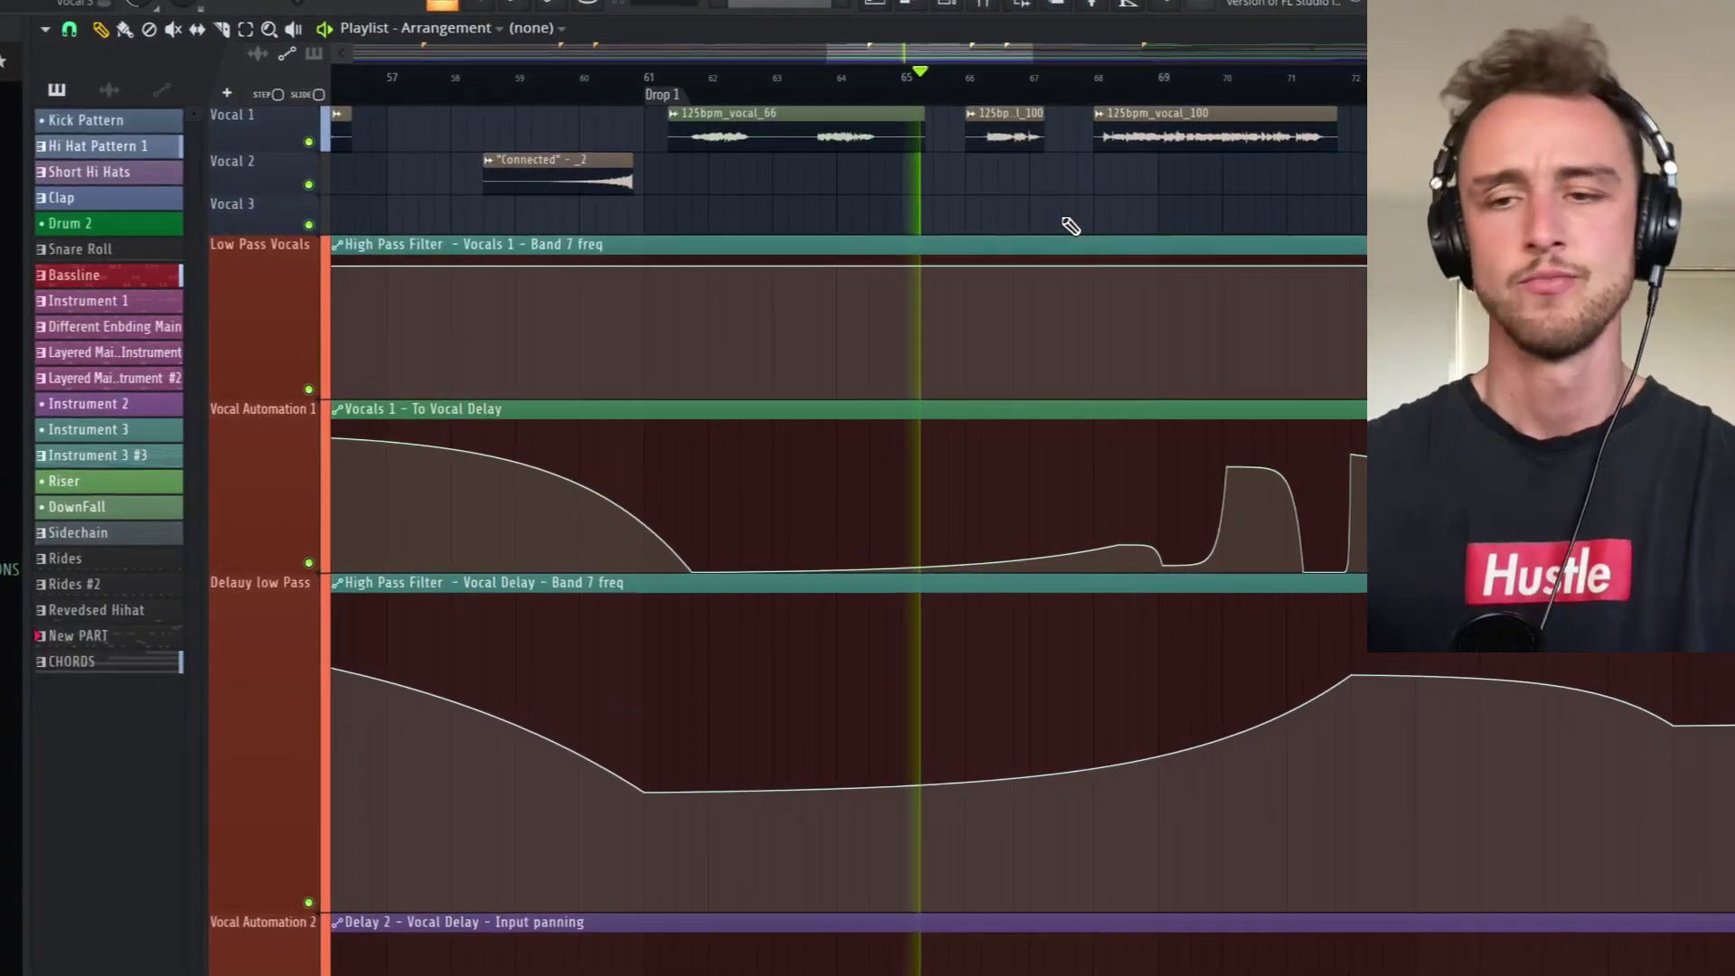
scroll(1072, 225, down, 1)
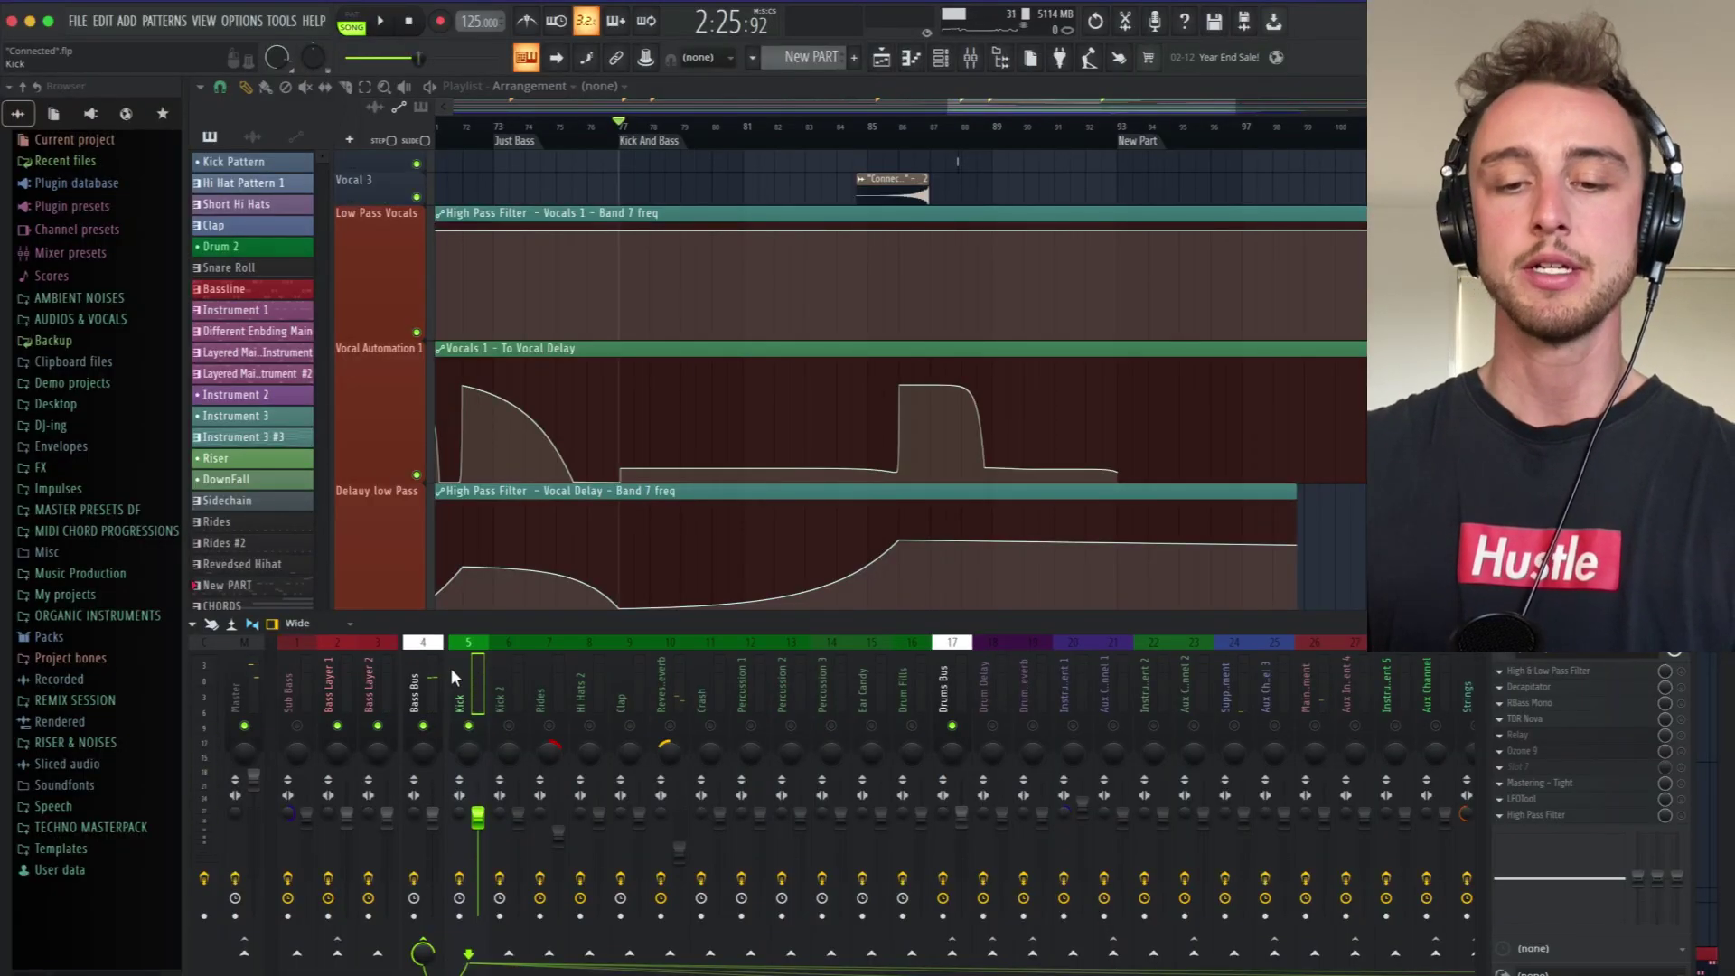
Audition the song, then enable the Kick insert's Relay effect and open its window.
key(space)
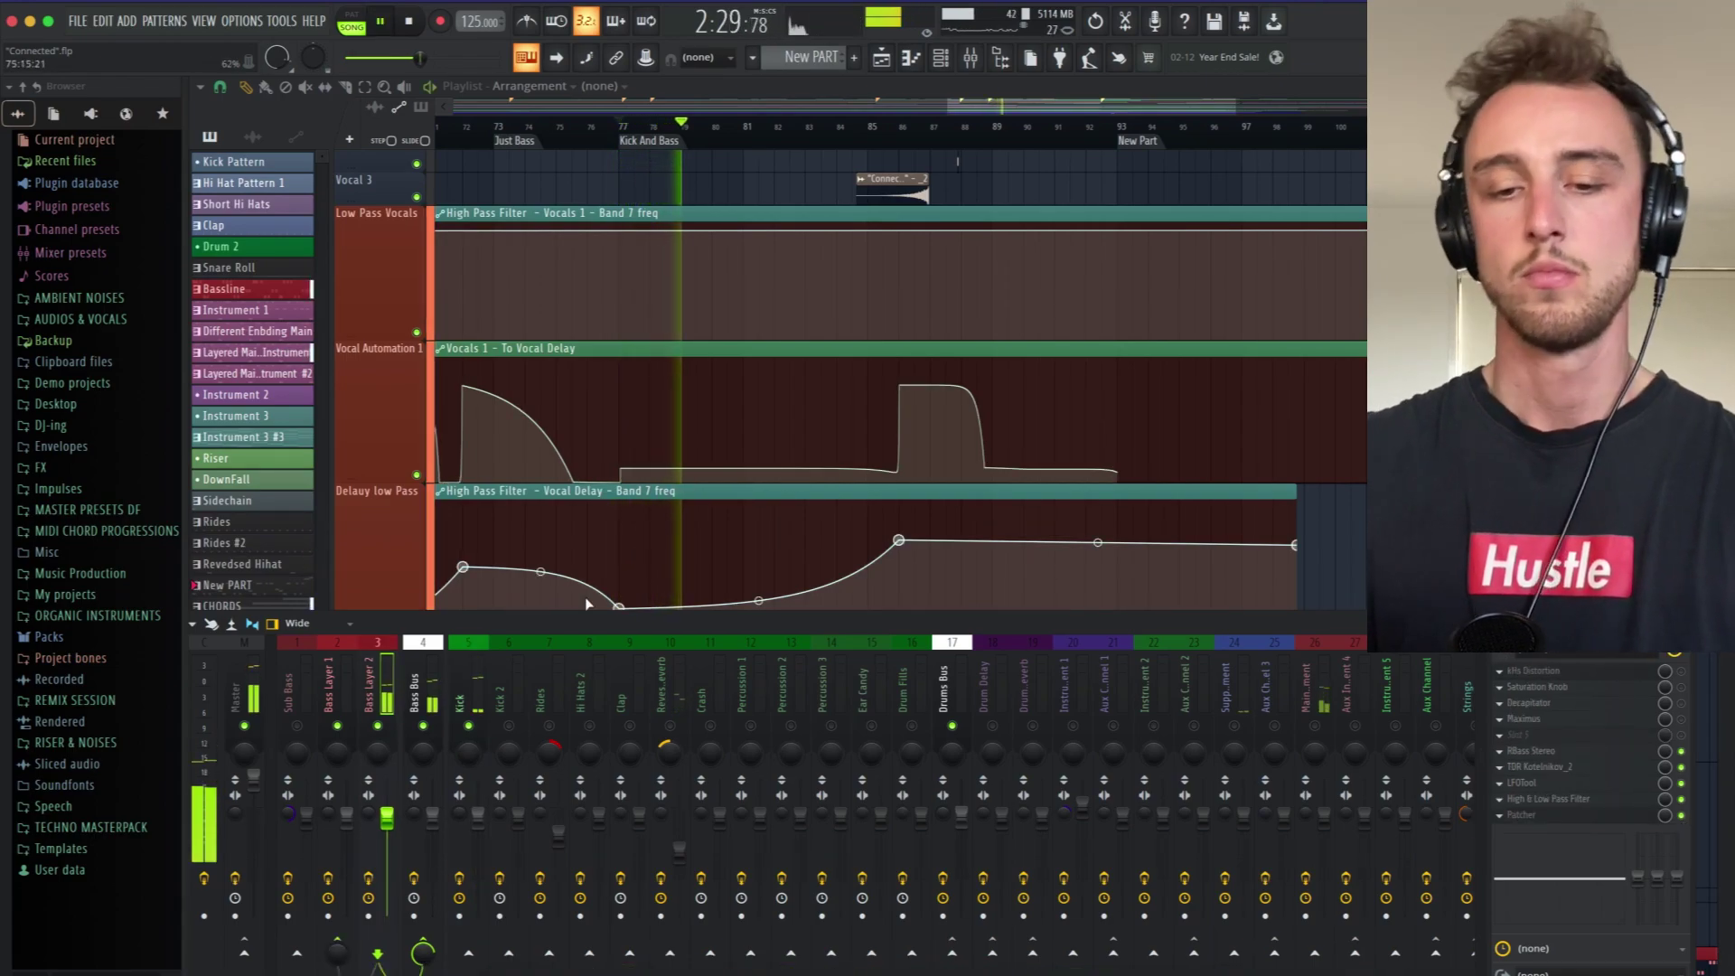
key(space)
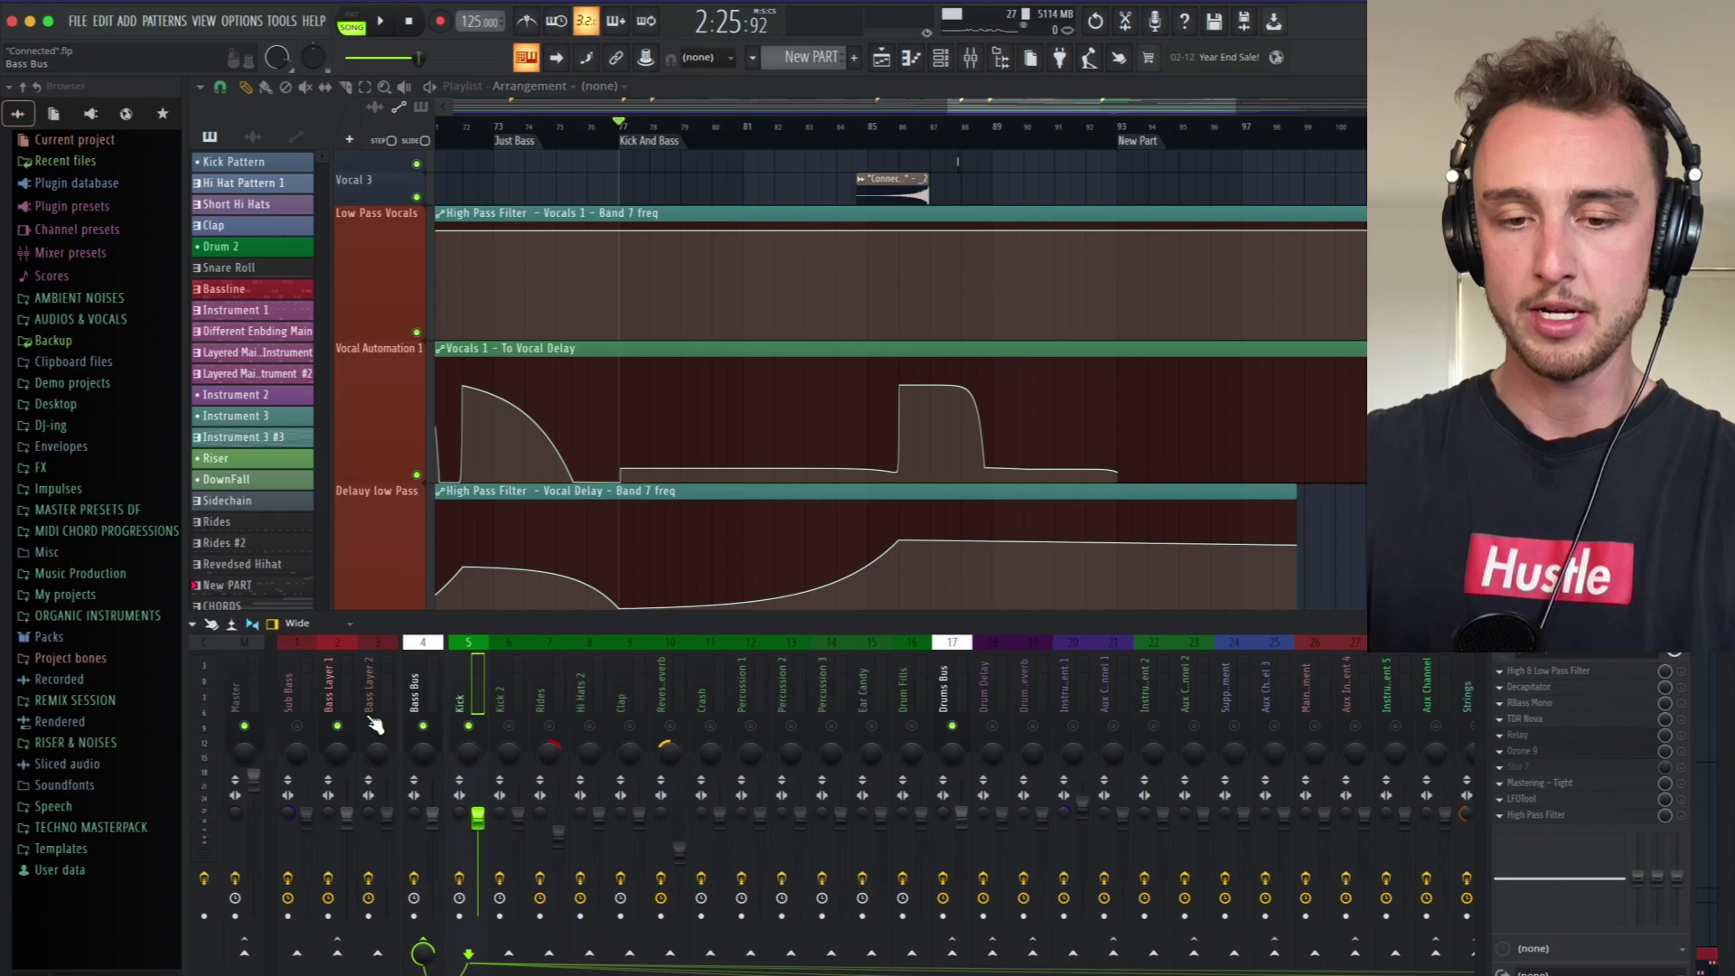
click(1681, 735)
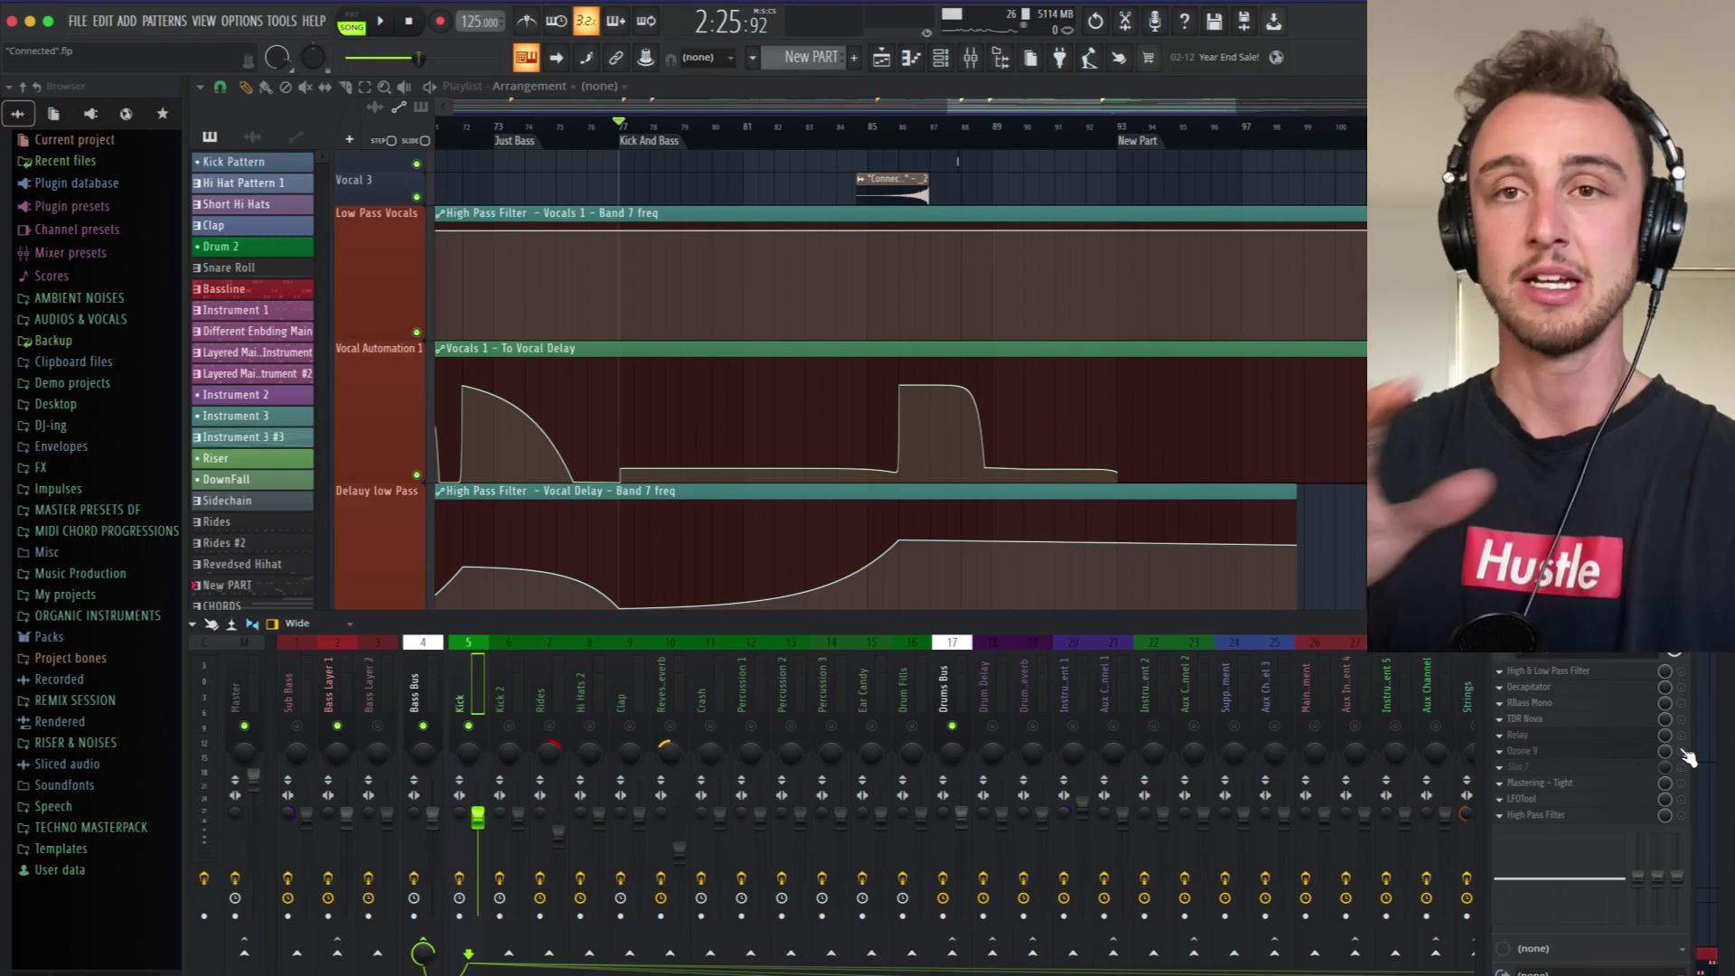
click(1543, 736)
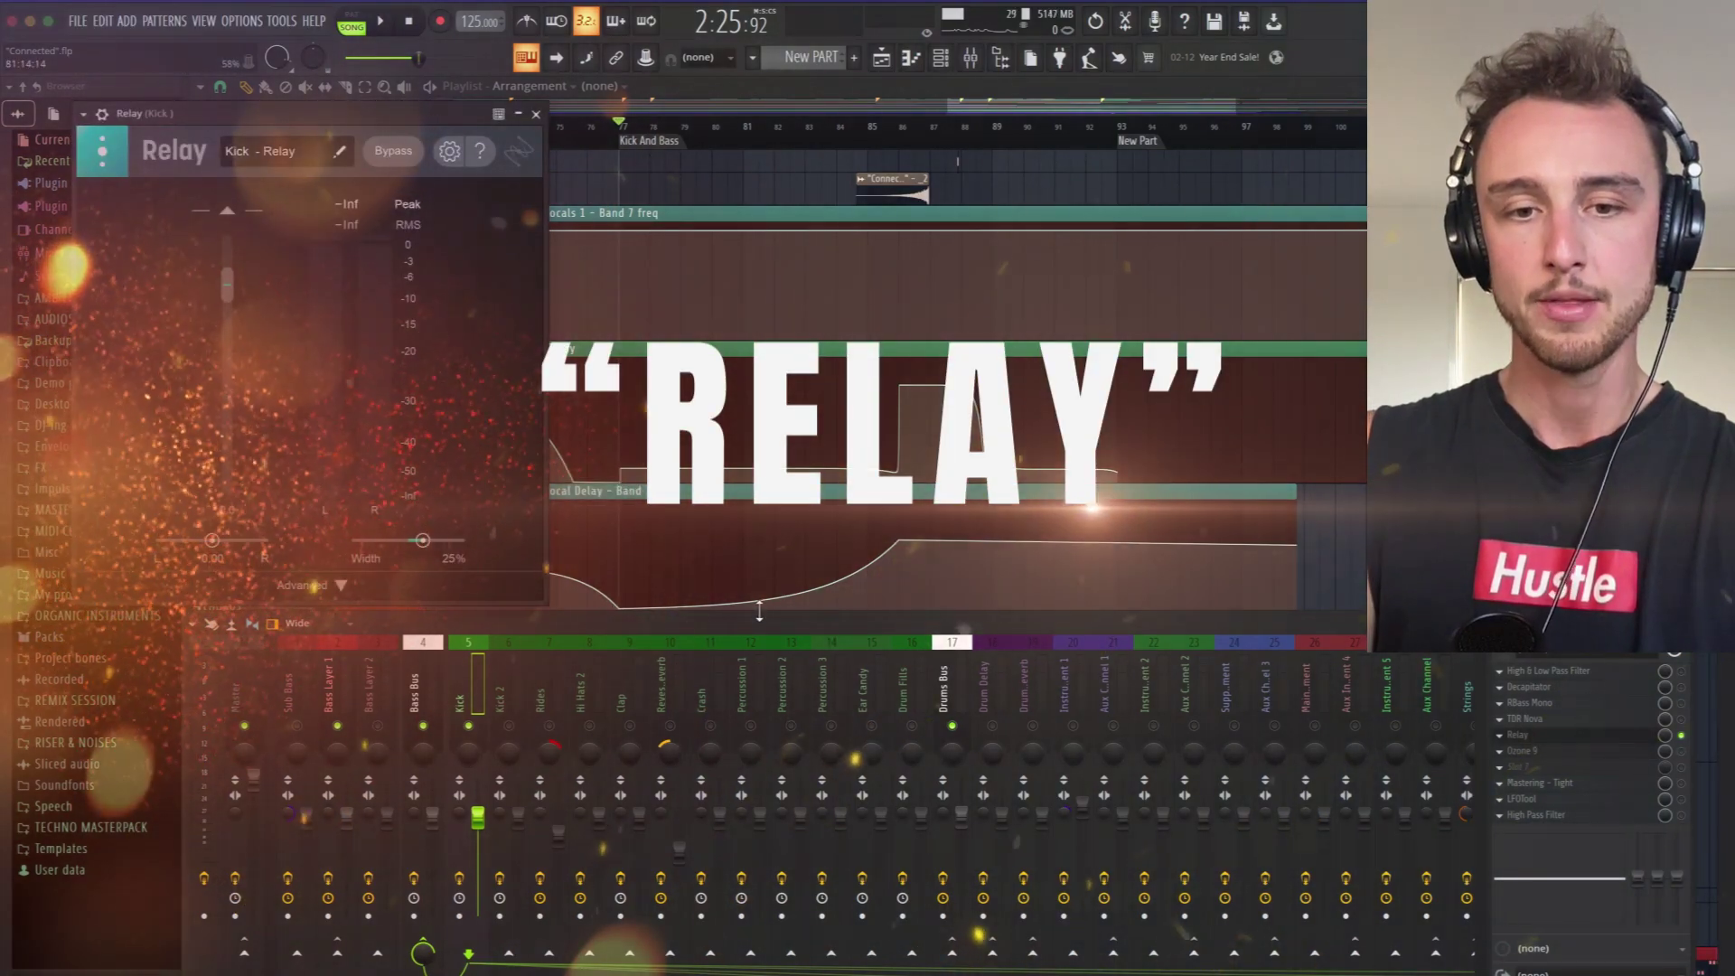
Reposition the Ozone Imager window and audition the kick through it.
key(space)
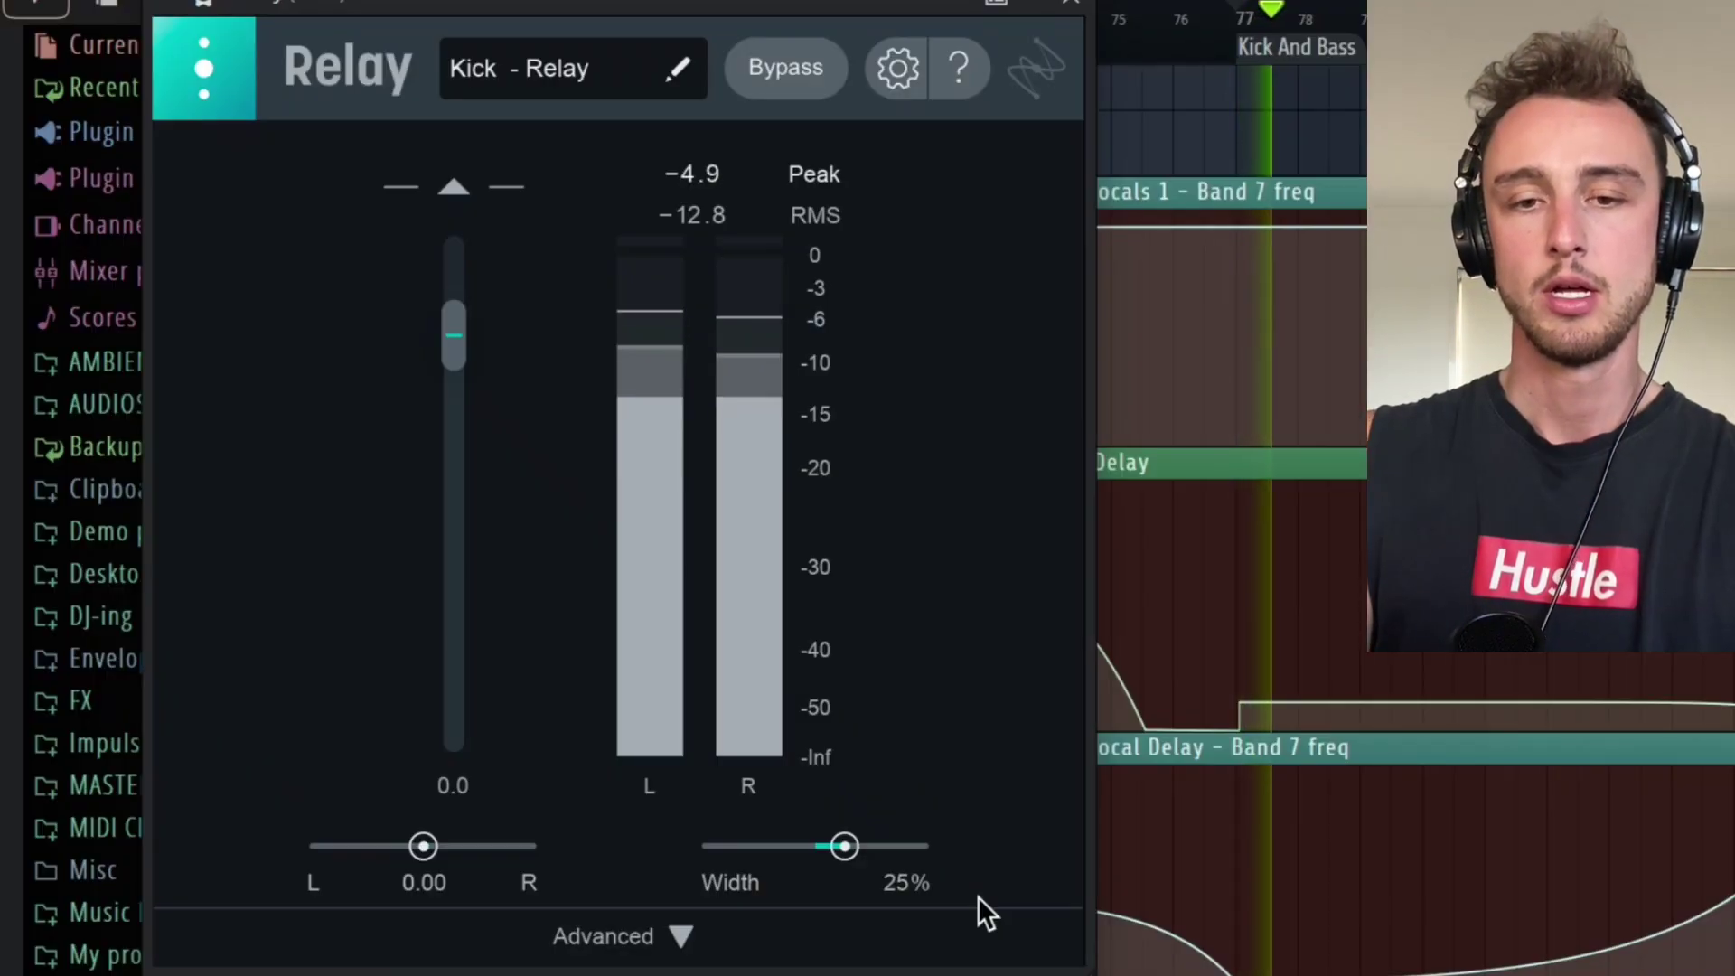
key(space)
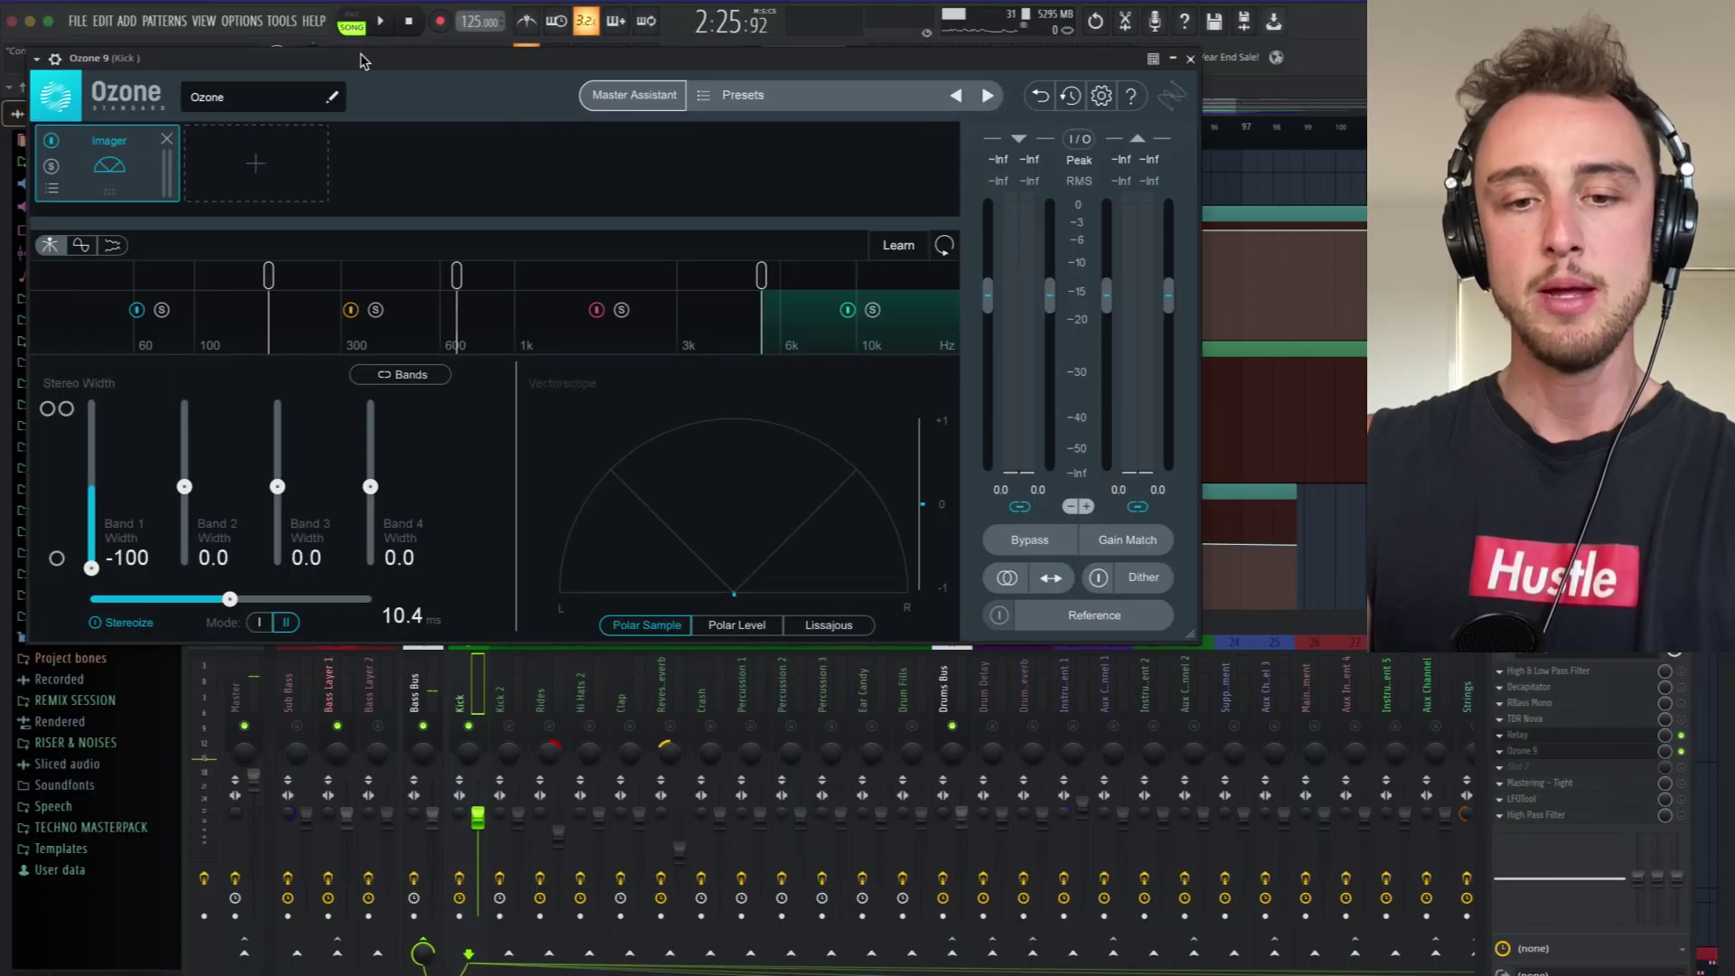
drag(360, 59, 402, 68)
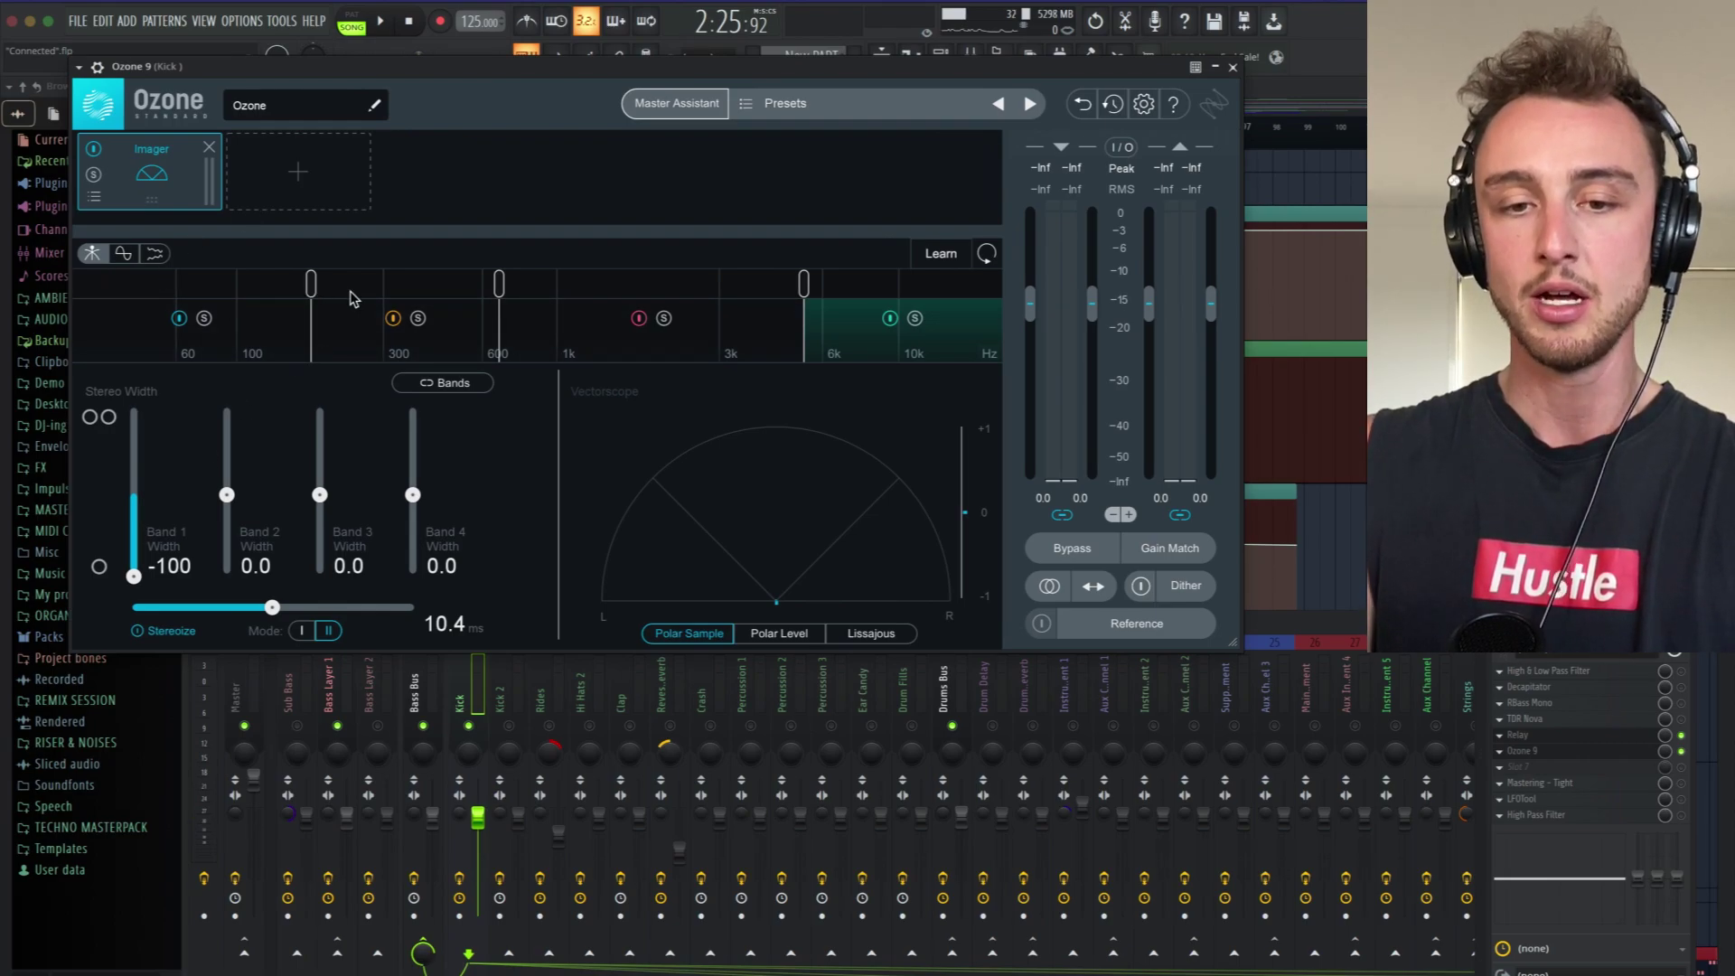
key(space)
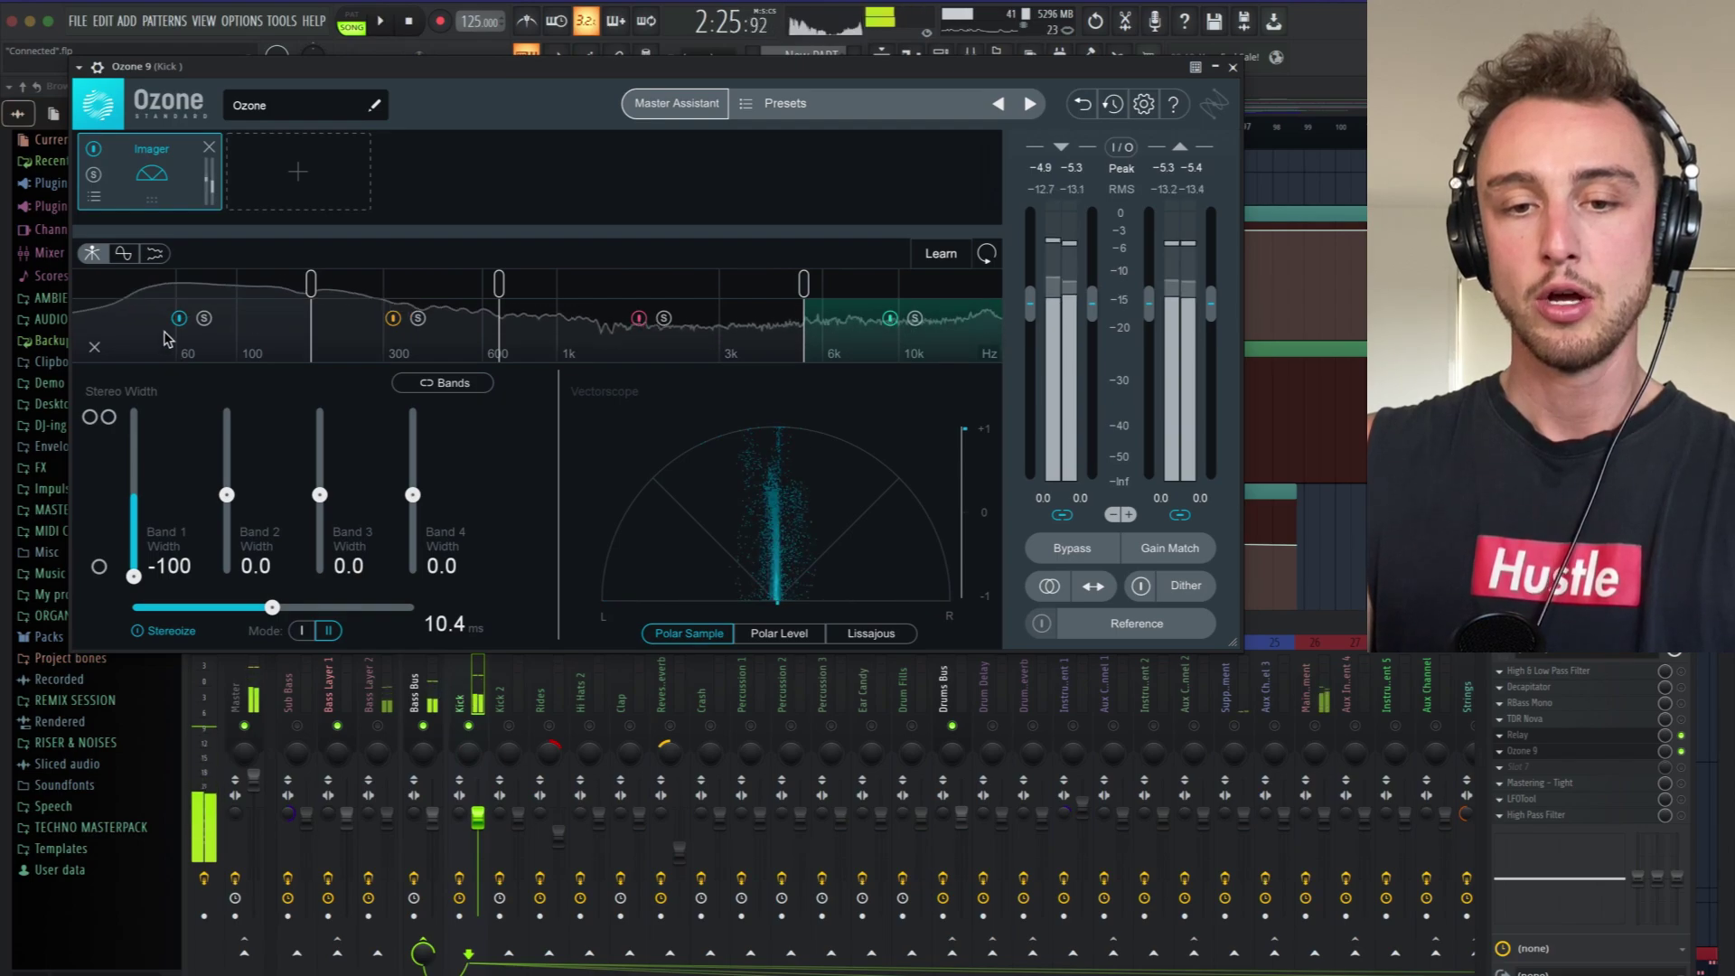
key(space)
Raise the Imager's low-band crossover to 181 Hz, close Ozone, and open Kotelnikov.
drag(311, 284, 314, 284)
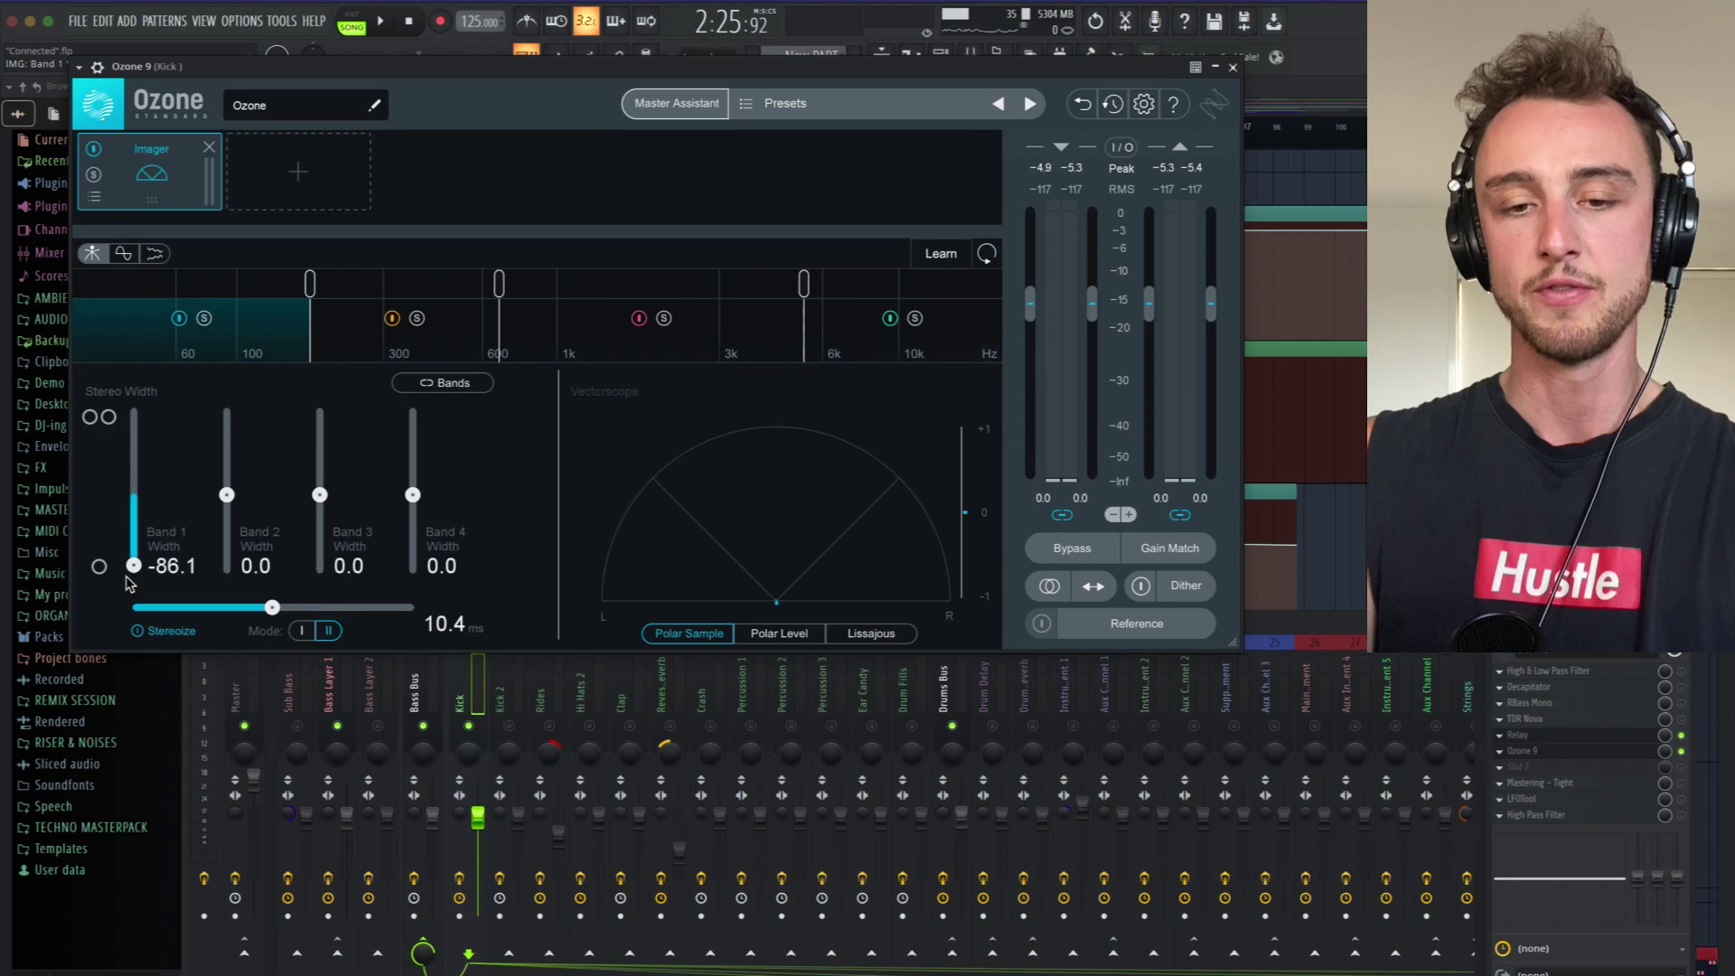
key(space)
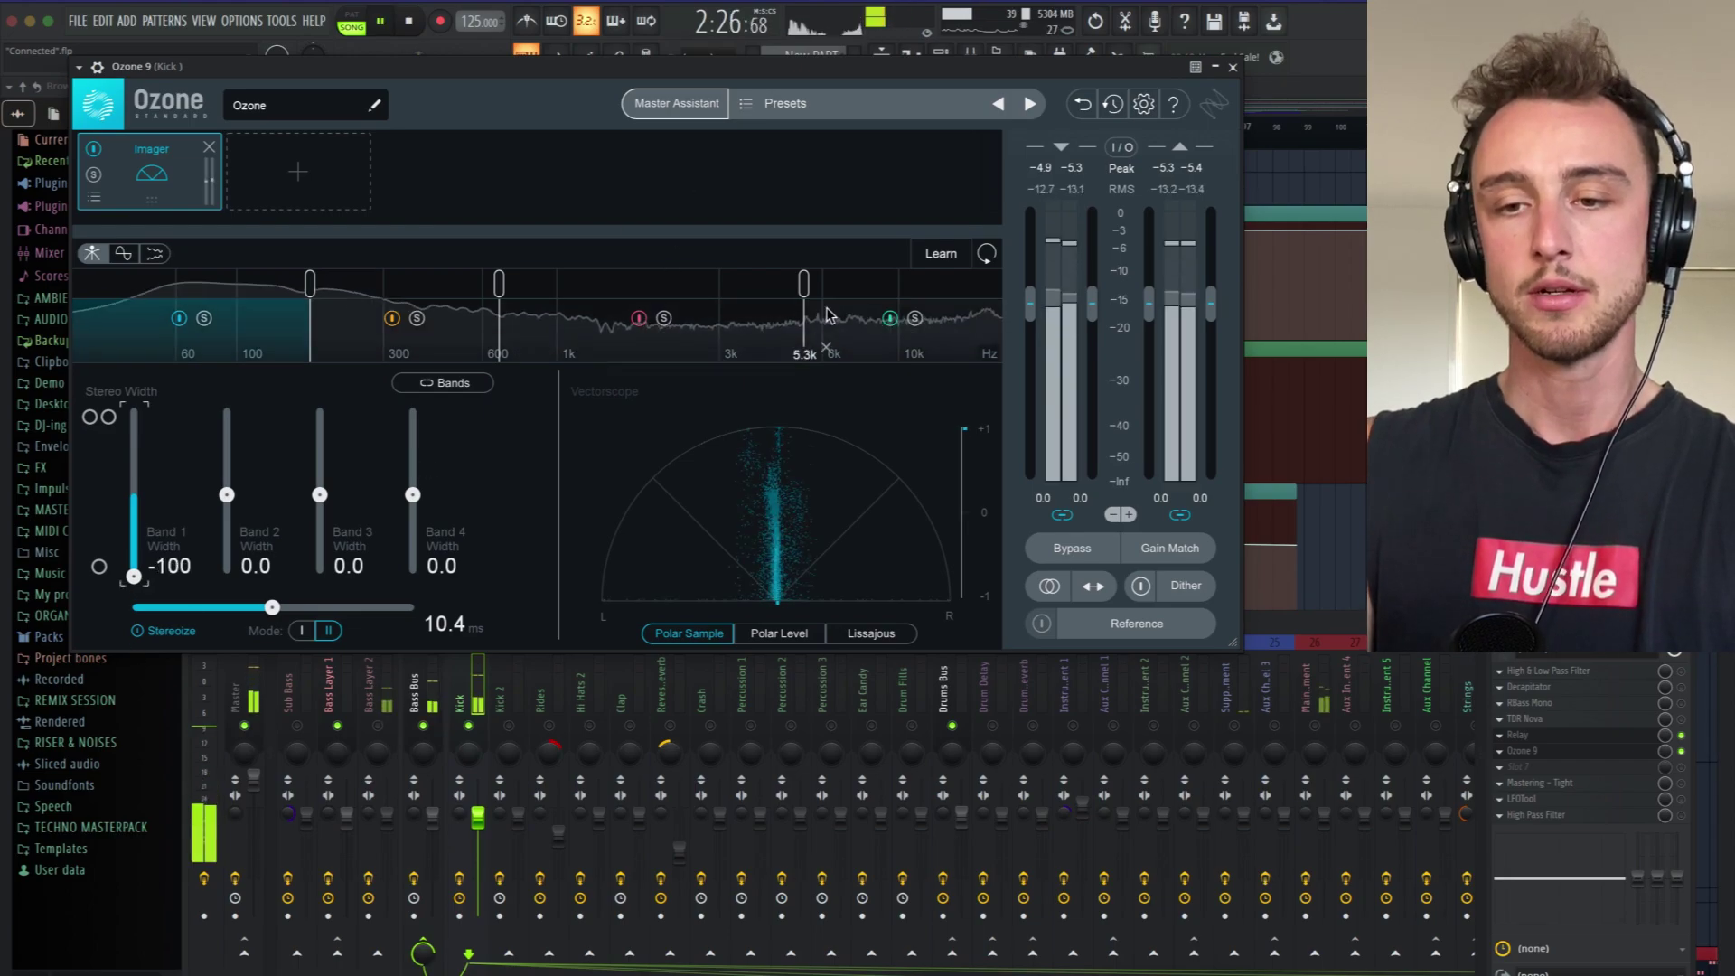
key(space)
click(1232, 67)
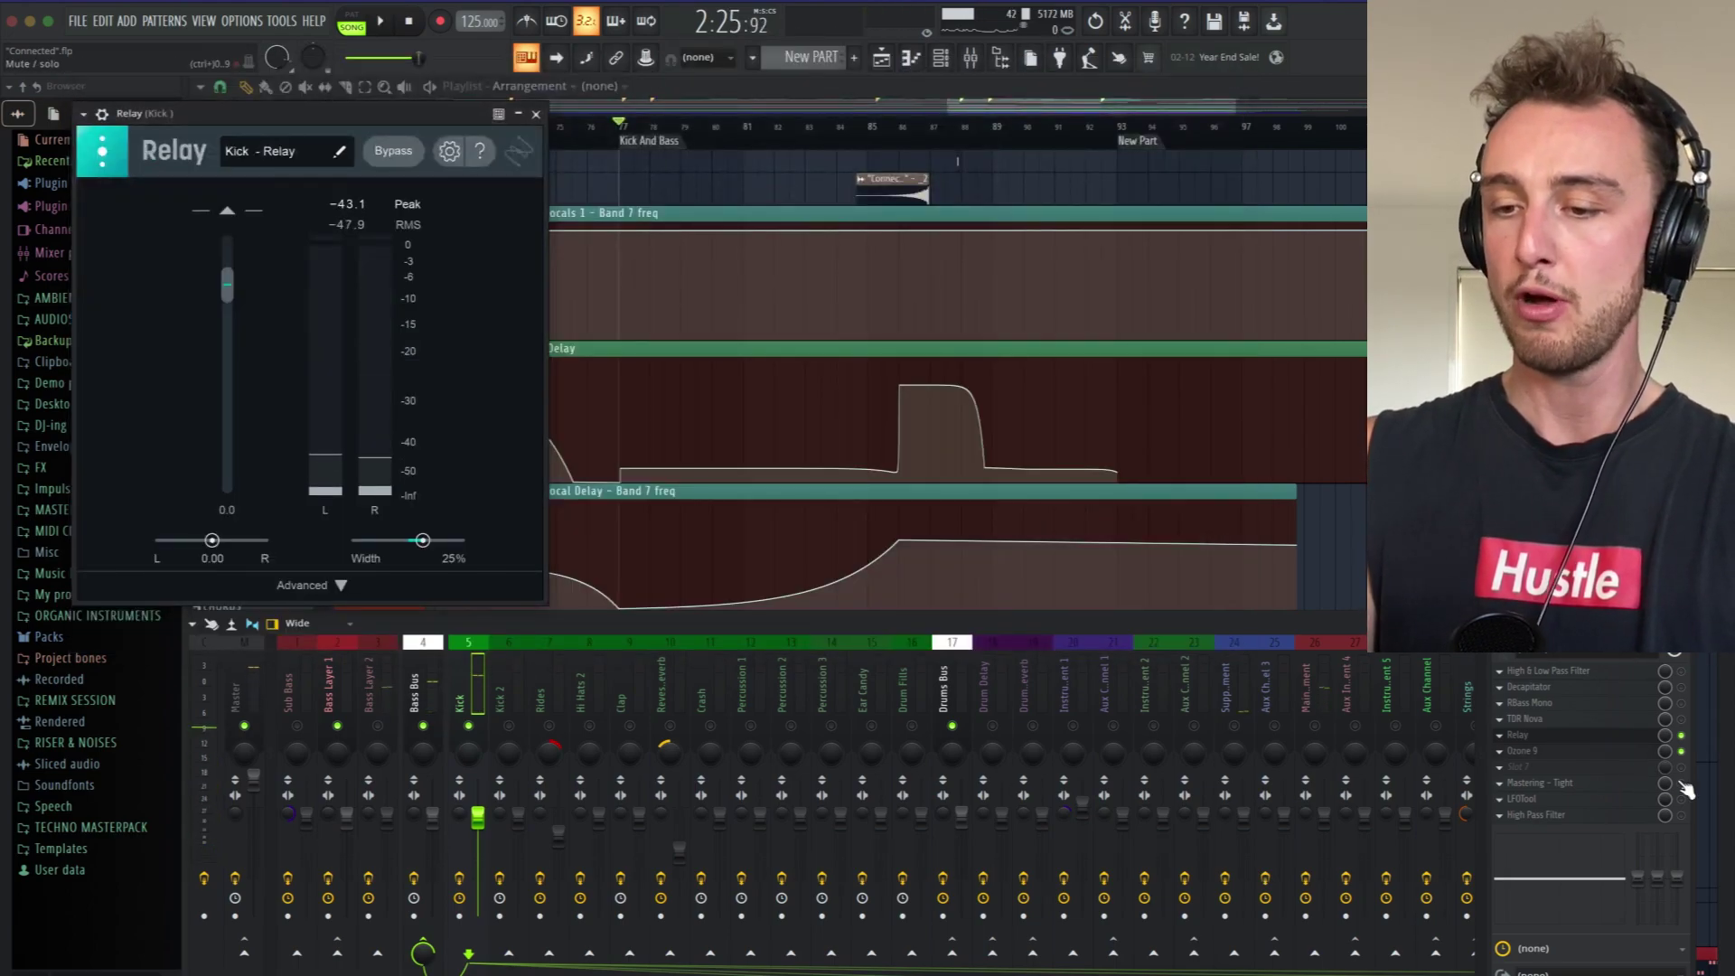
click(1562, 784)
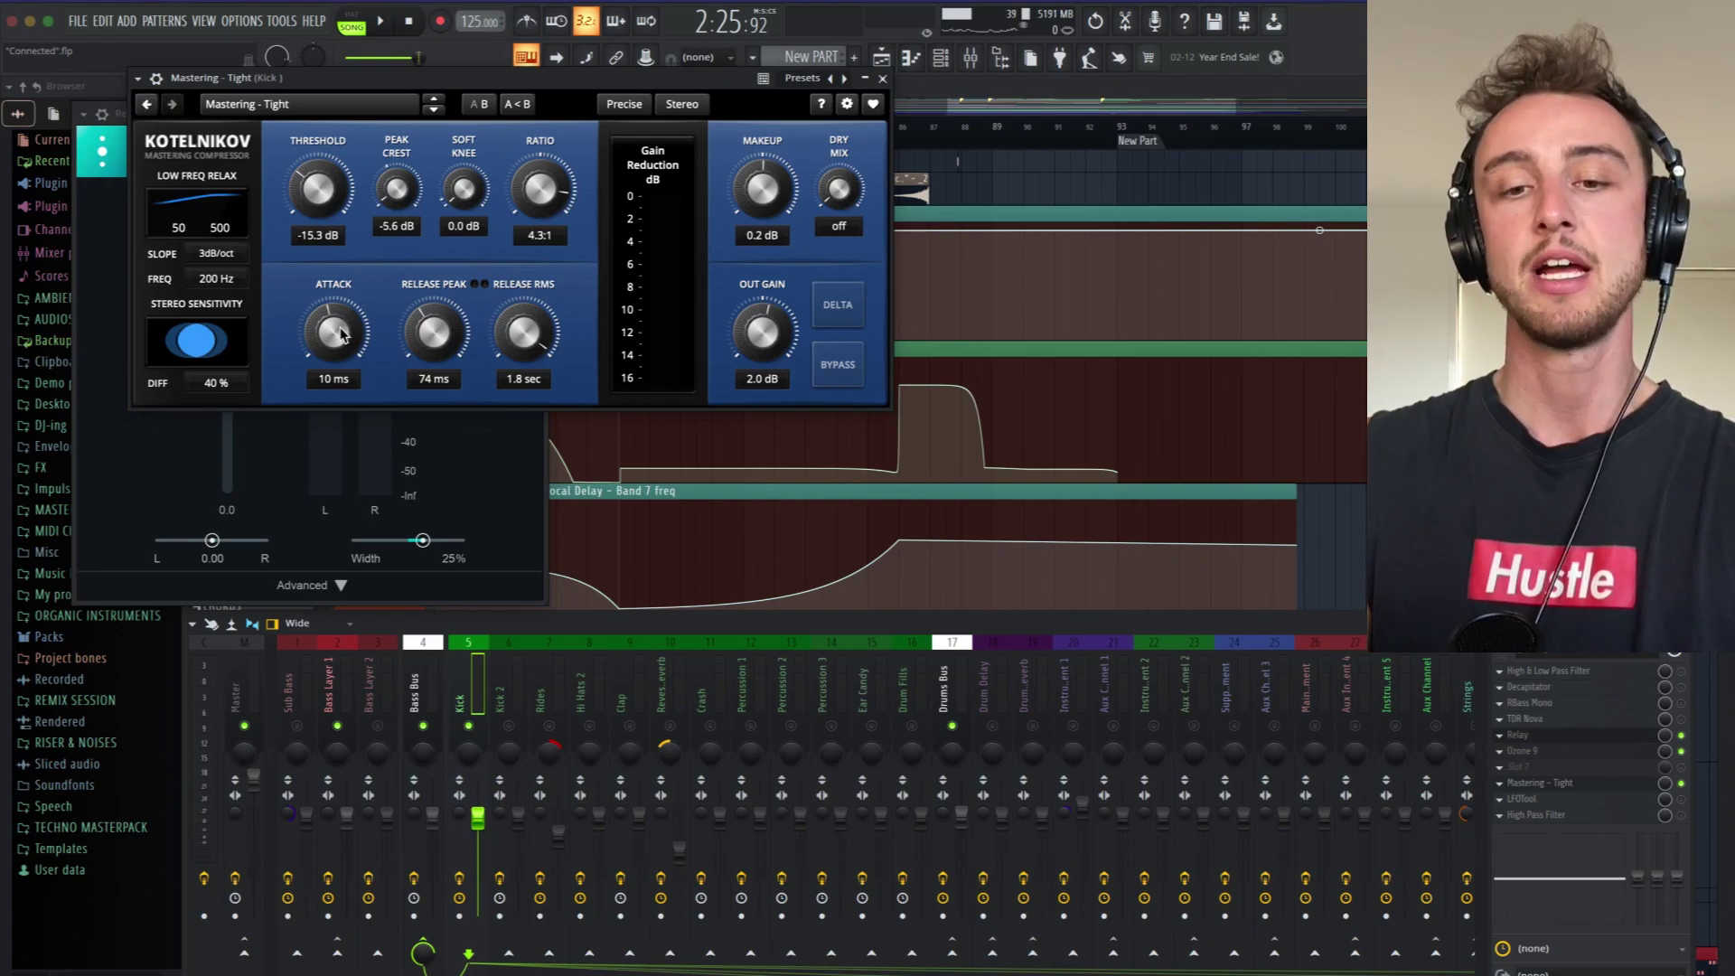
Turn the Kick Kotelnikov attack to about 11 ms during playback, then close it.
key(space)
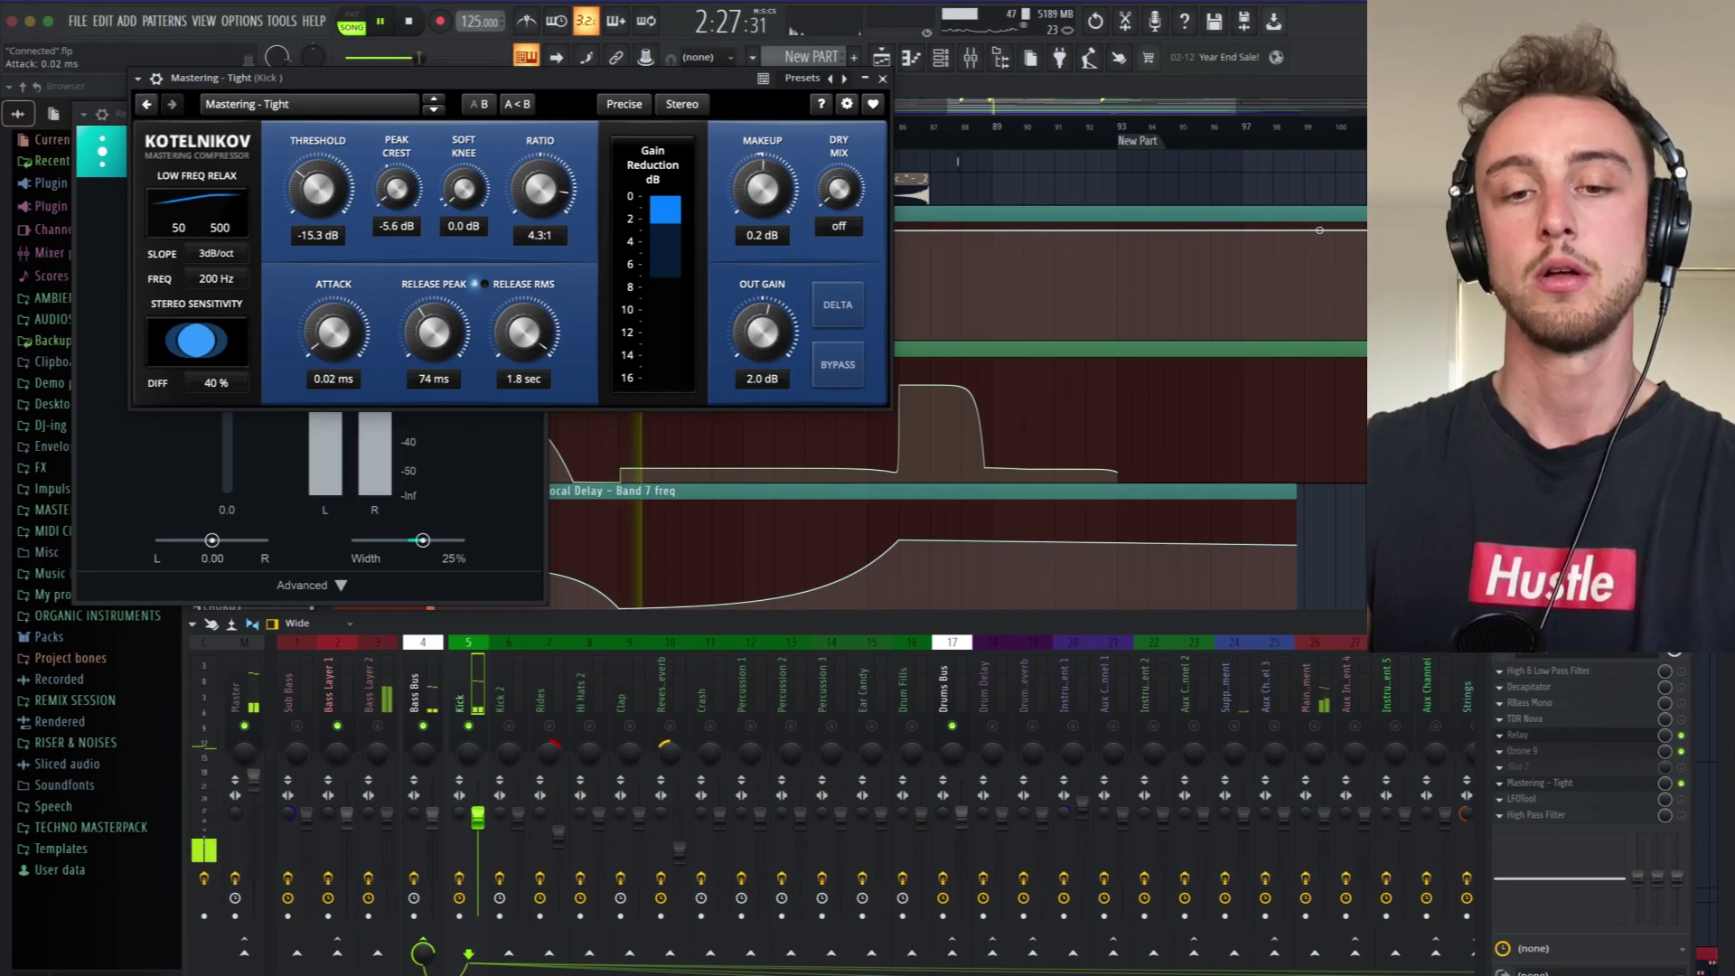
drag(342, 391, 342, 340)
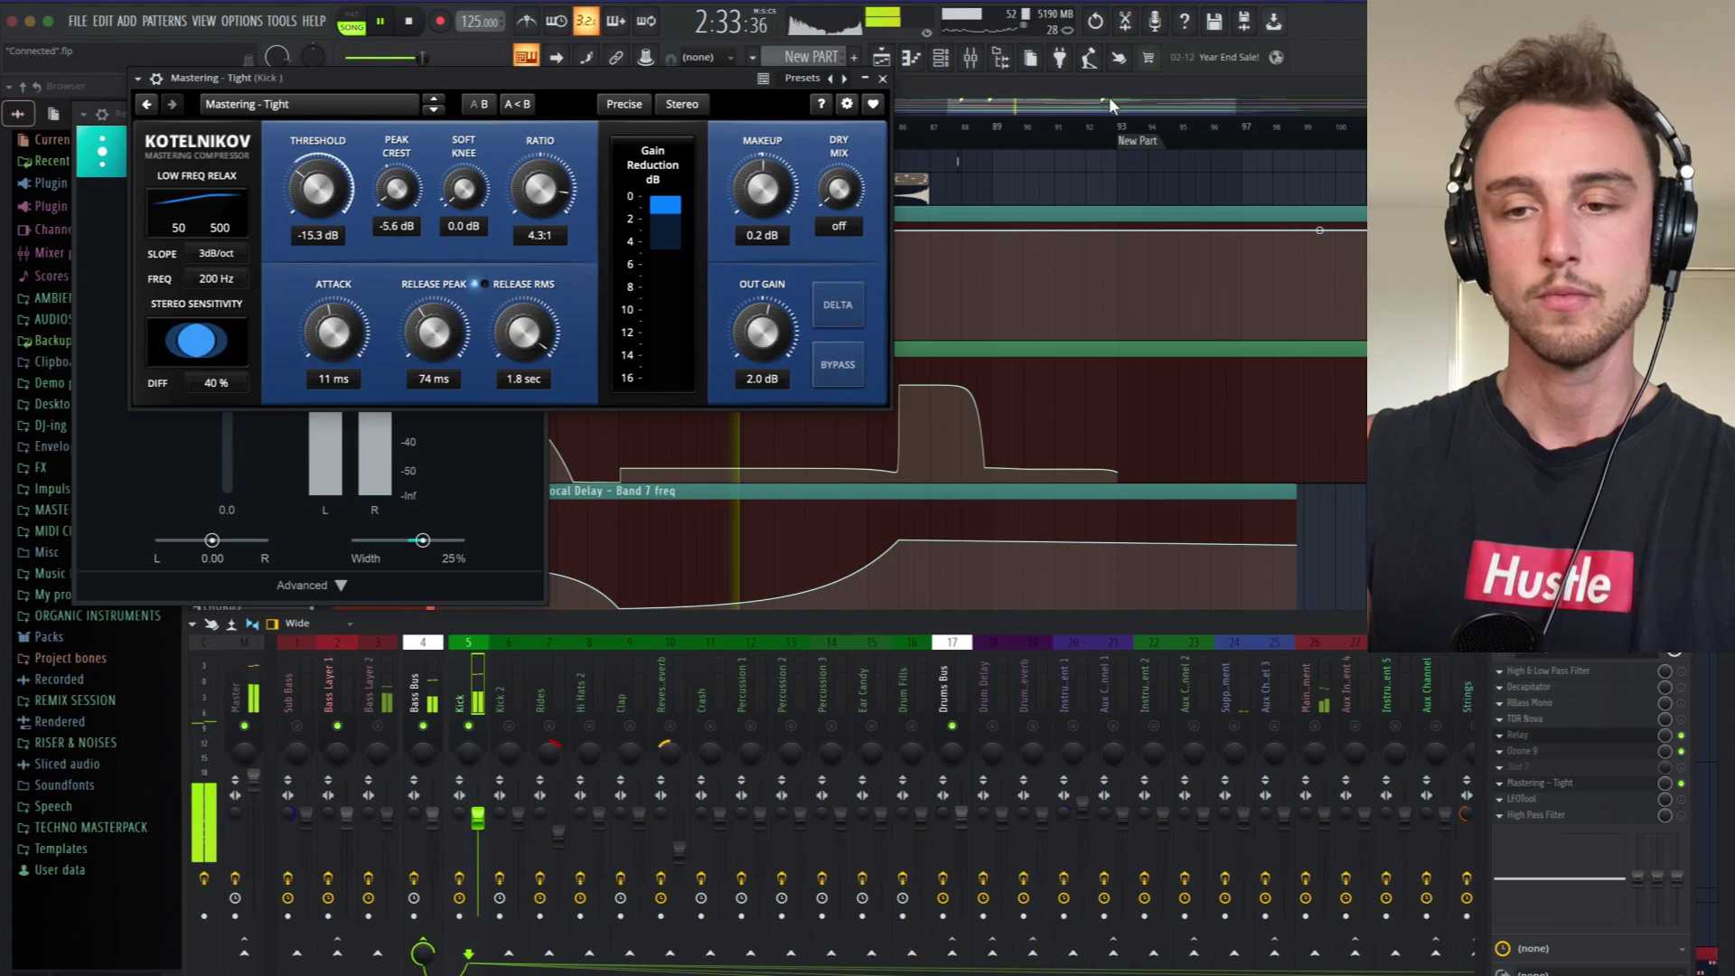
click(885, 76)
key(space)
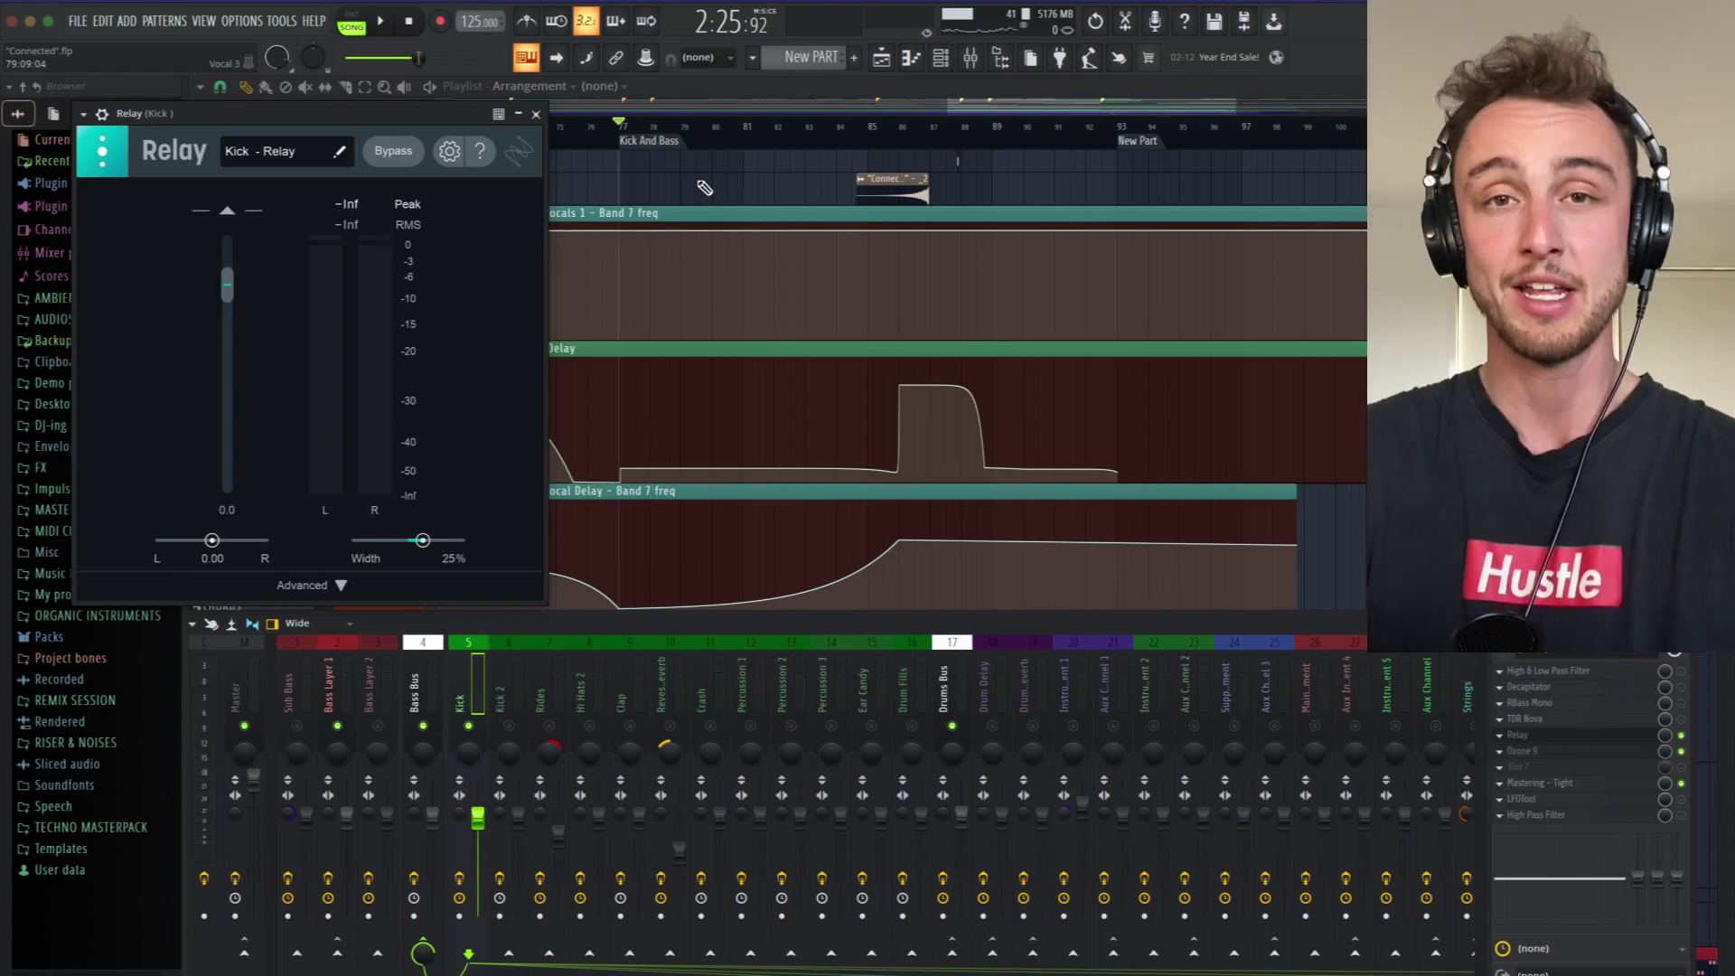
Close Relay and open the Kick's LFOtool at 1/4 rate, auditioning the kick waveform.
click(535, 114)
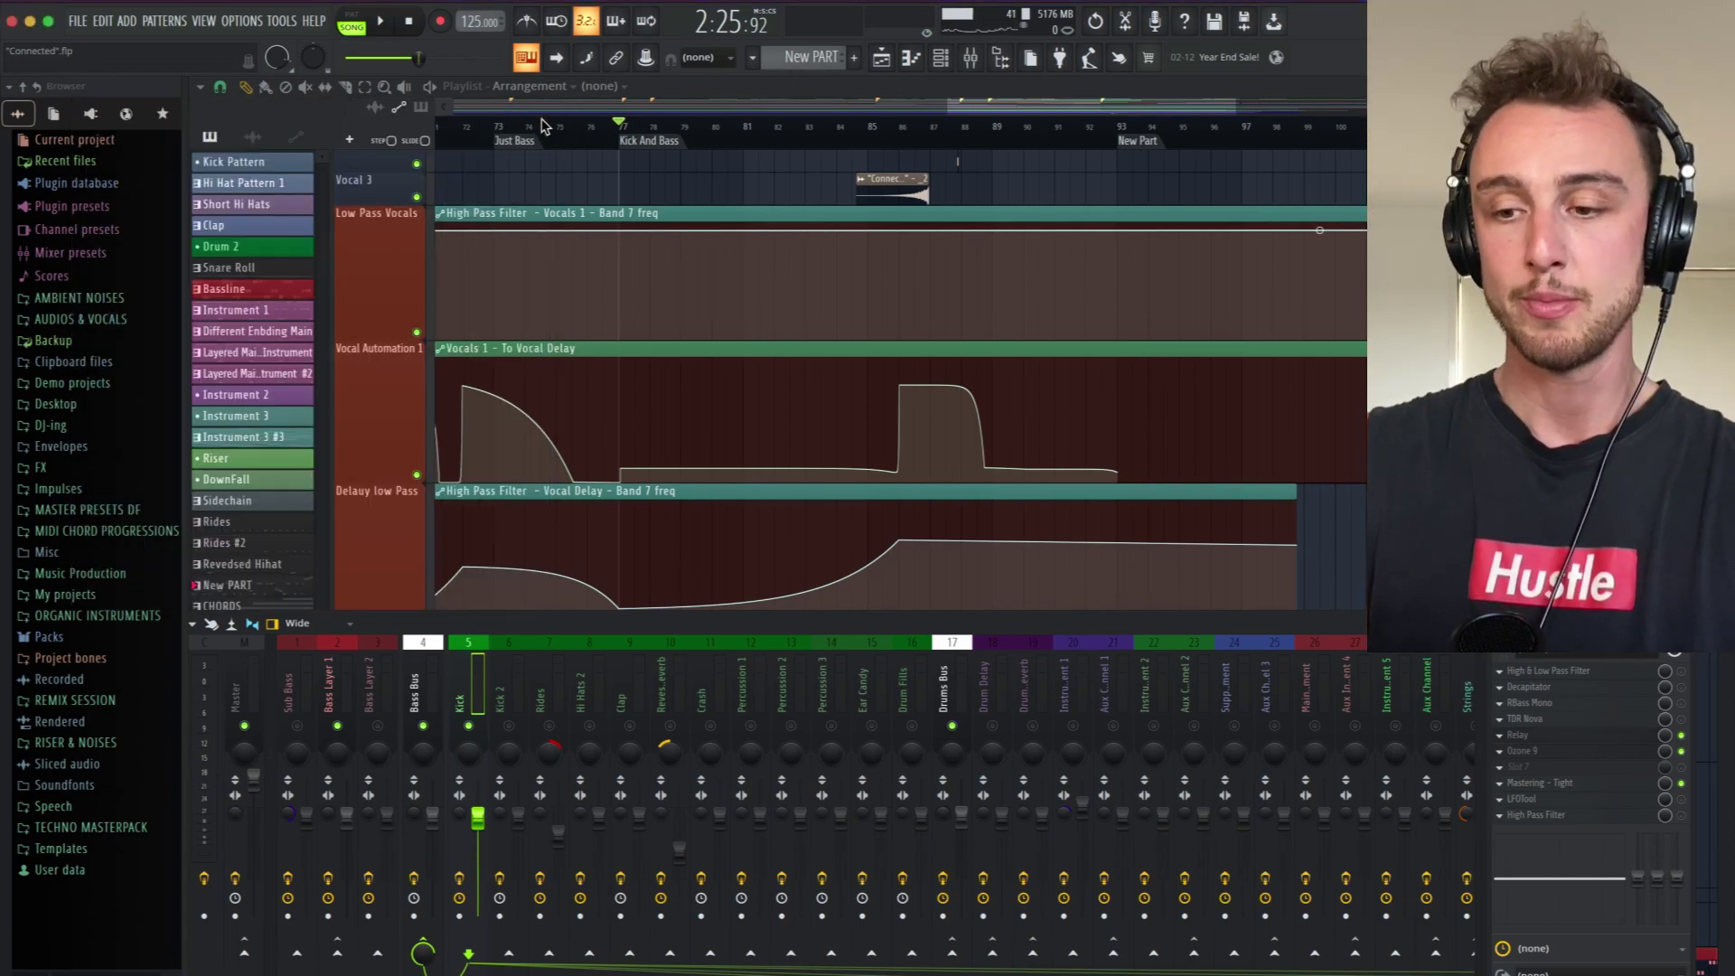
click(1560, 800)
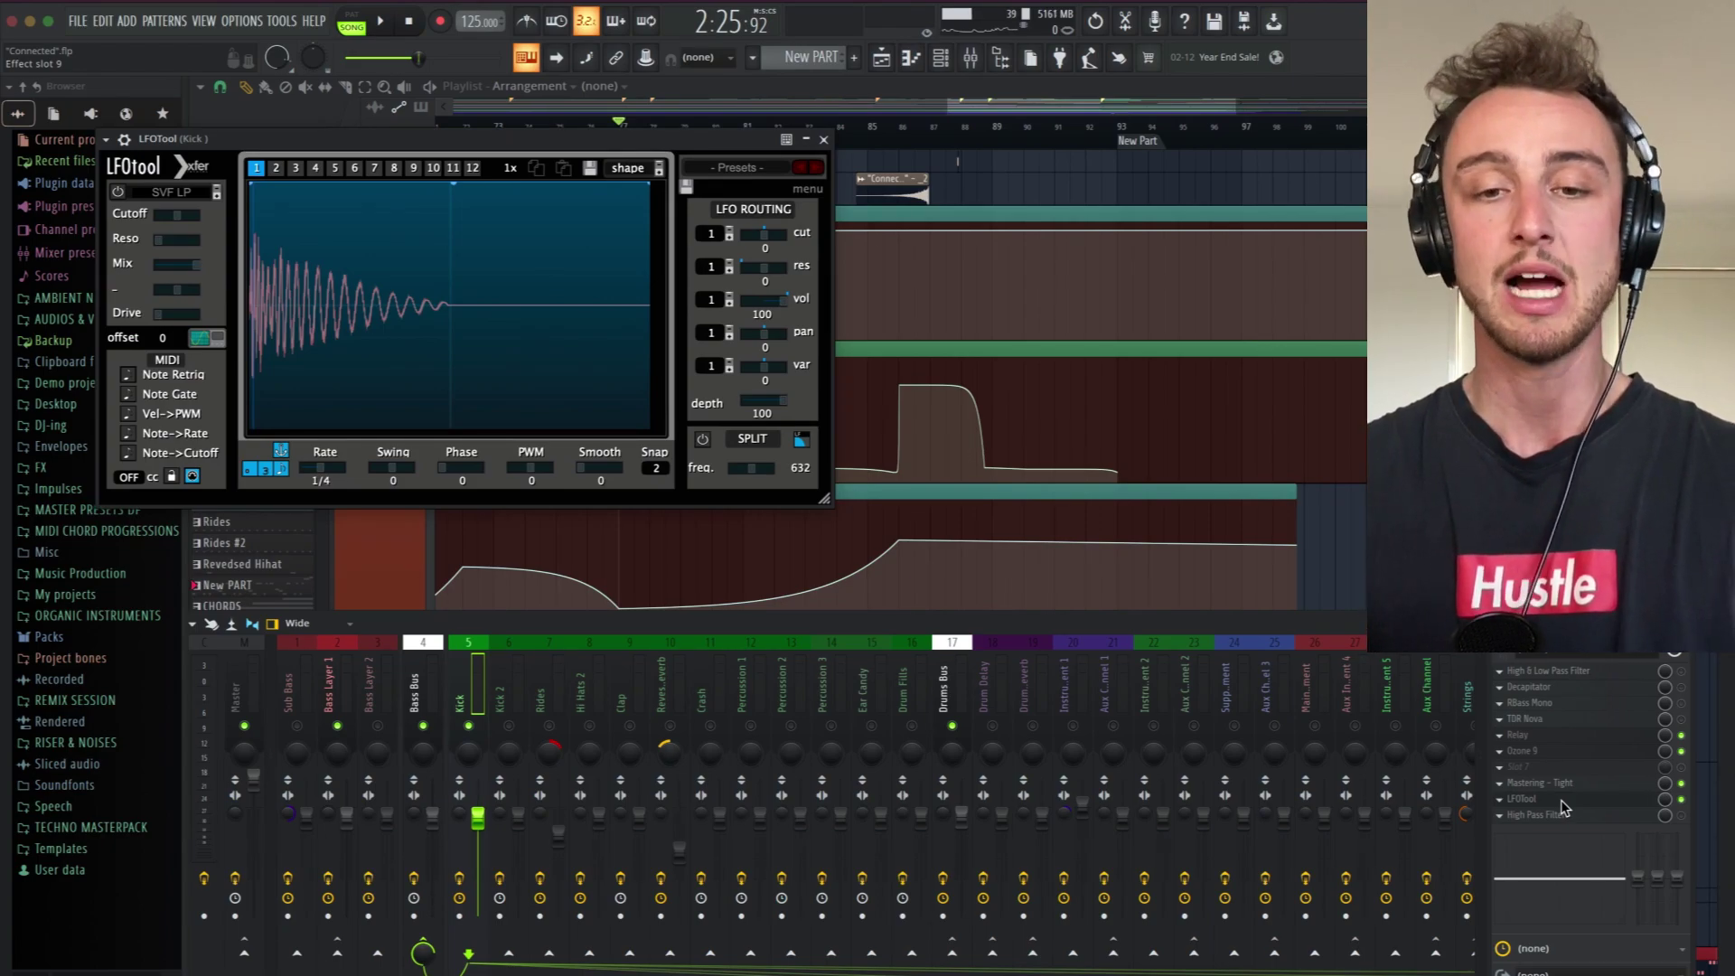
key(space)
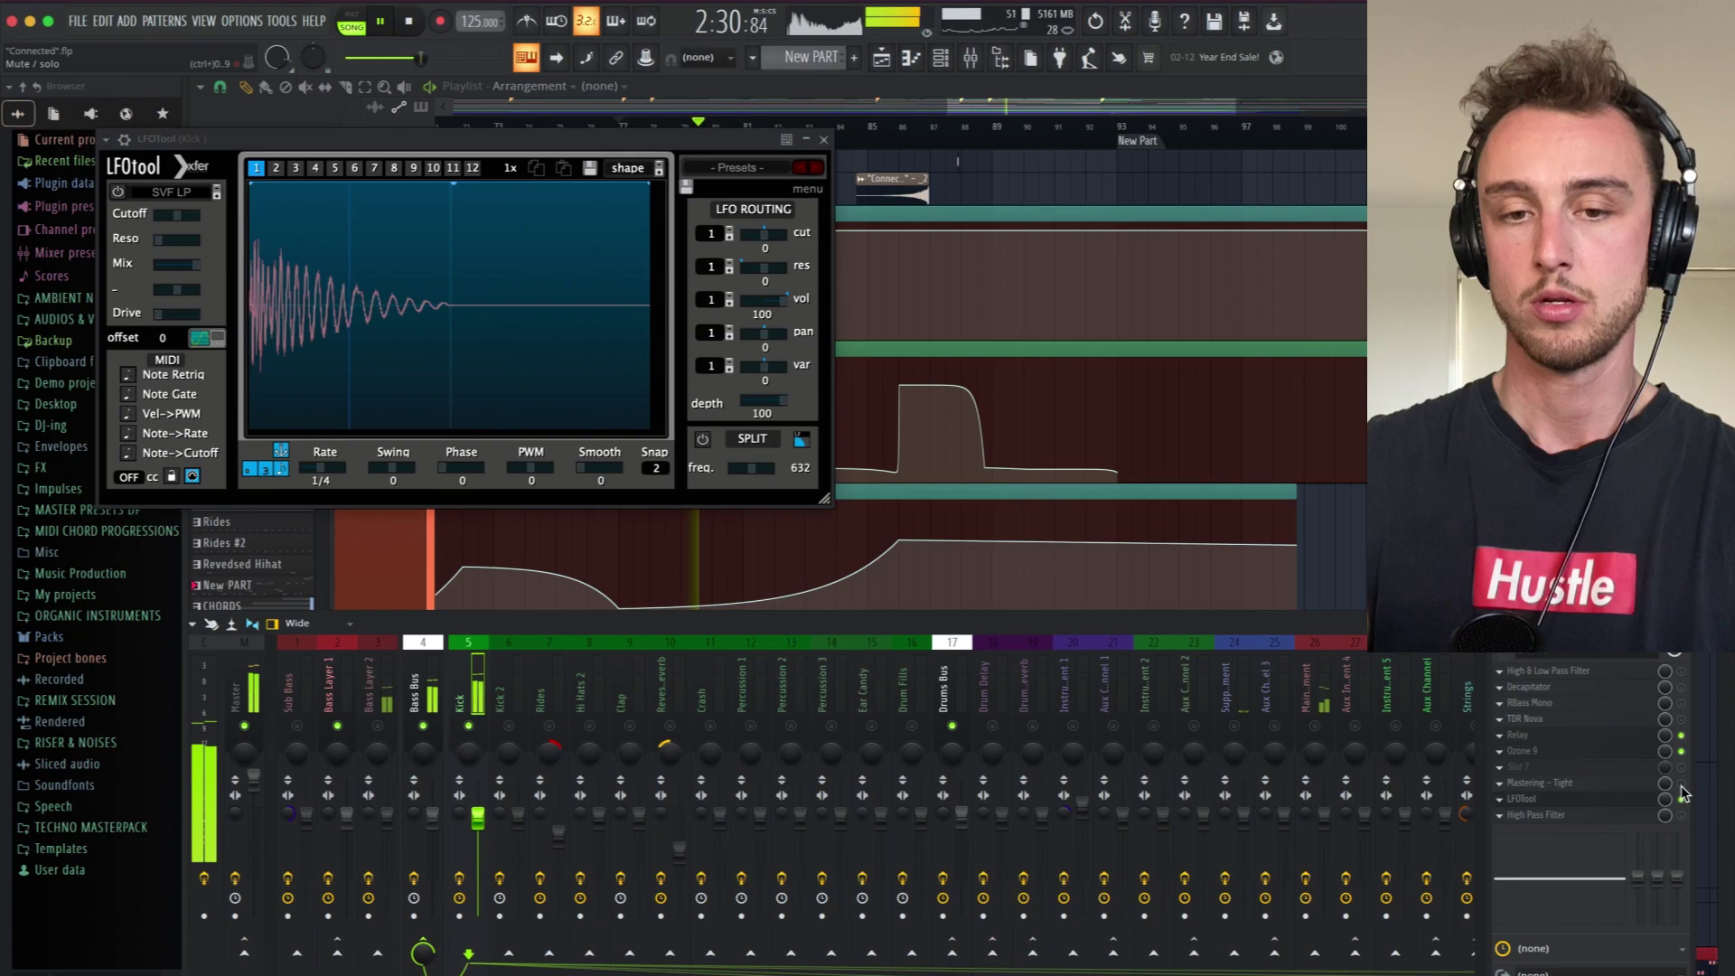
key(space)
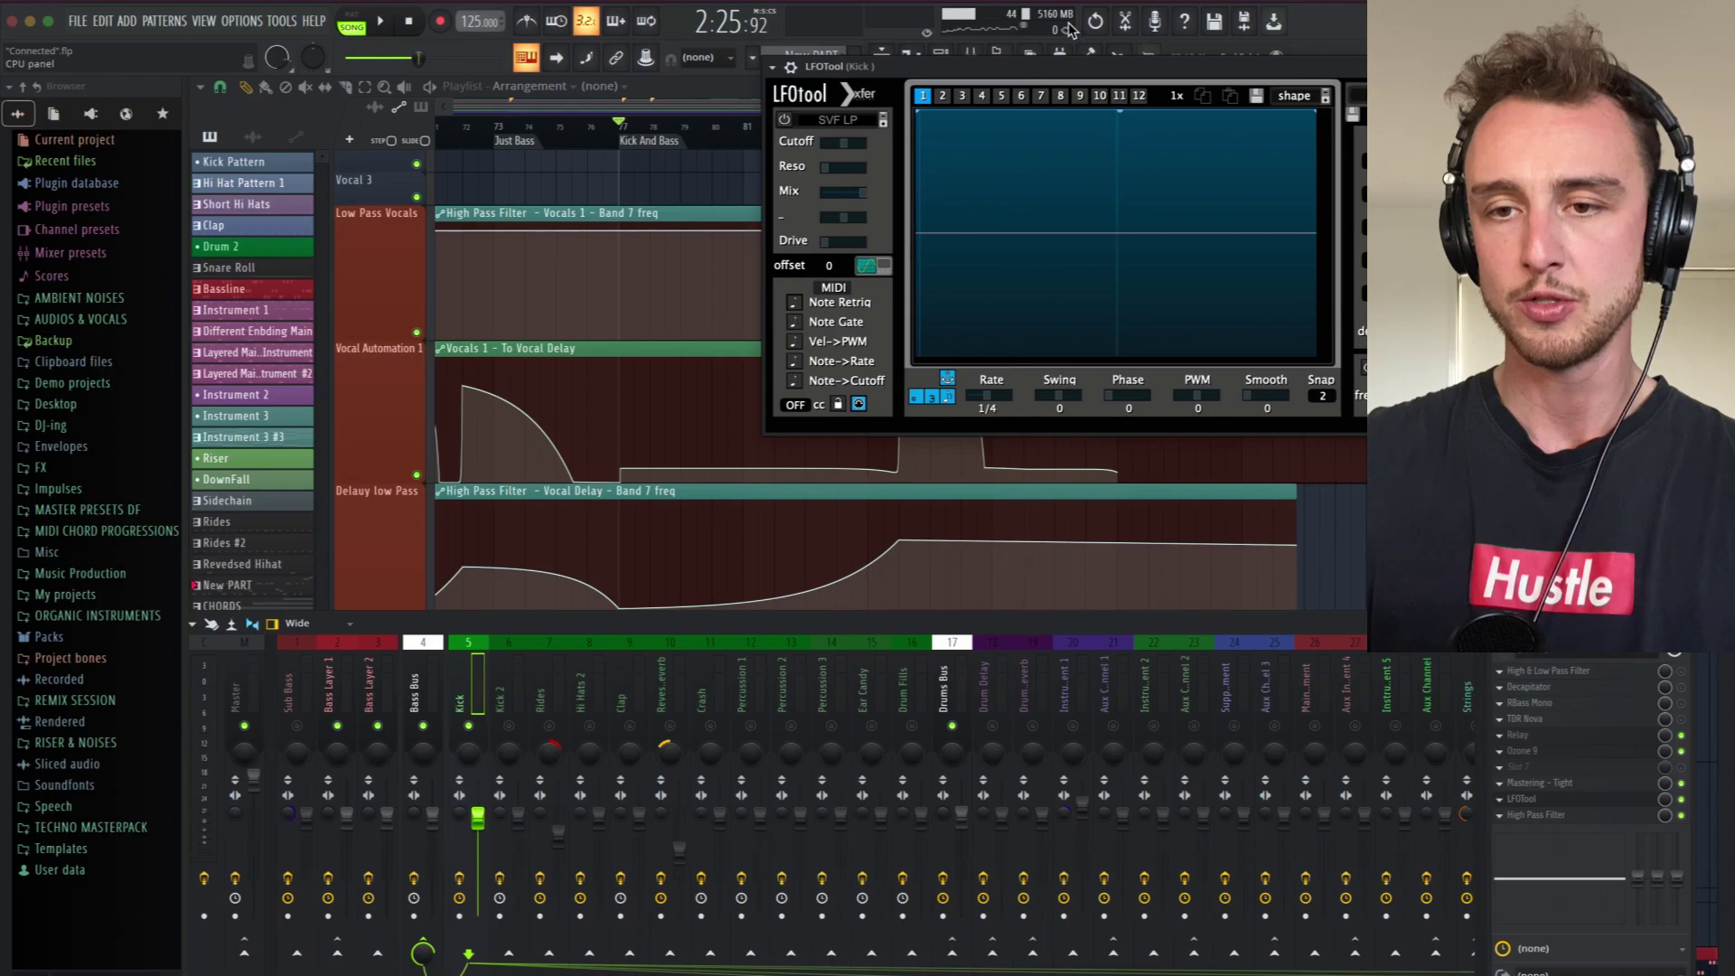
Open Bass Layer 2's LFOtool and arrange it below the Kick's LFOtool.
drag(1010, 80, 701, 27)
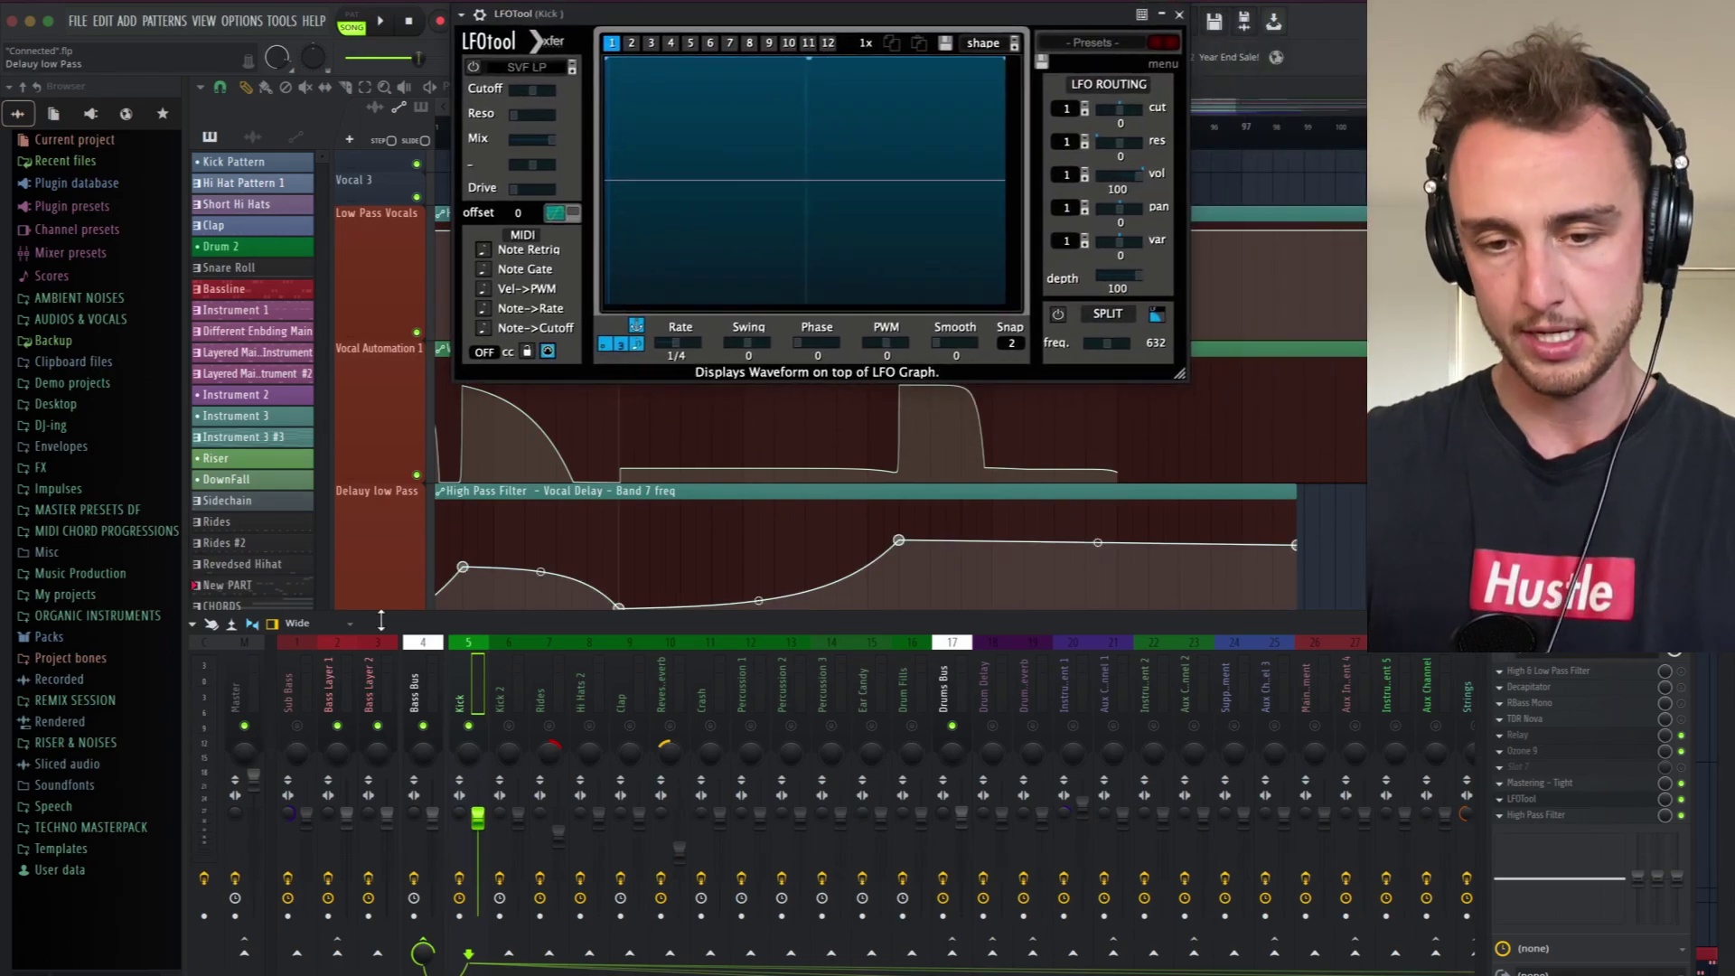
click(1531, 785)
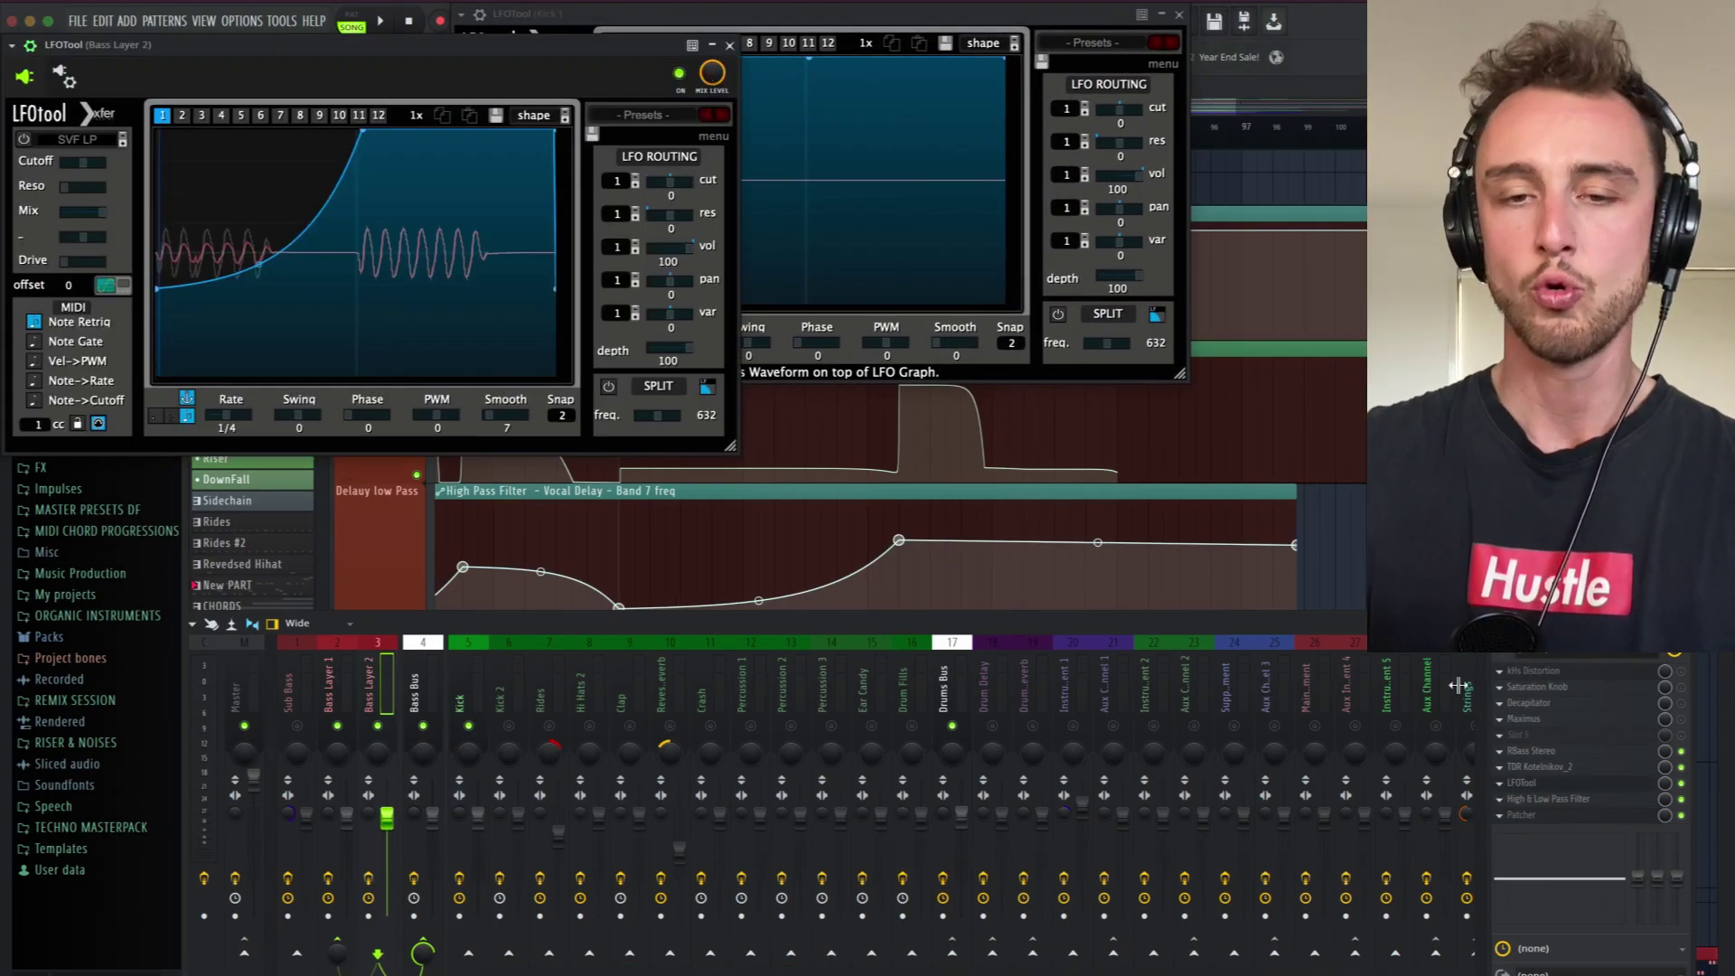
drag(612, 54, 1066, 390)
key(space)
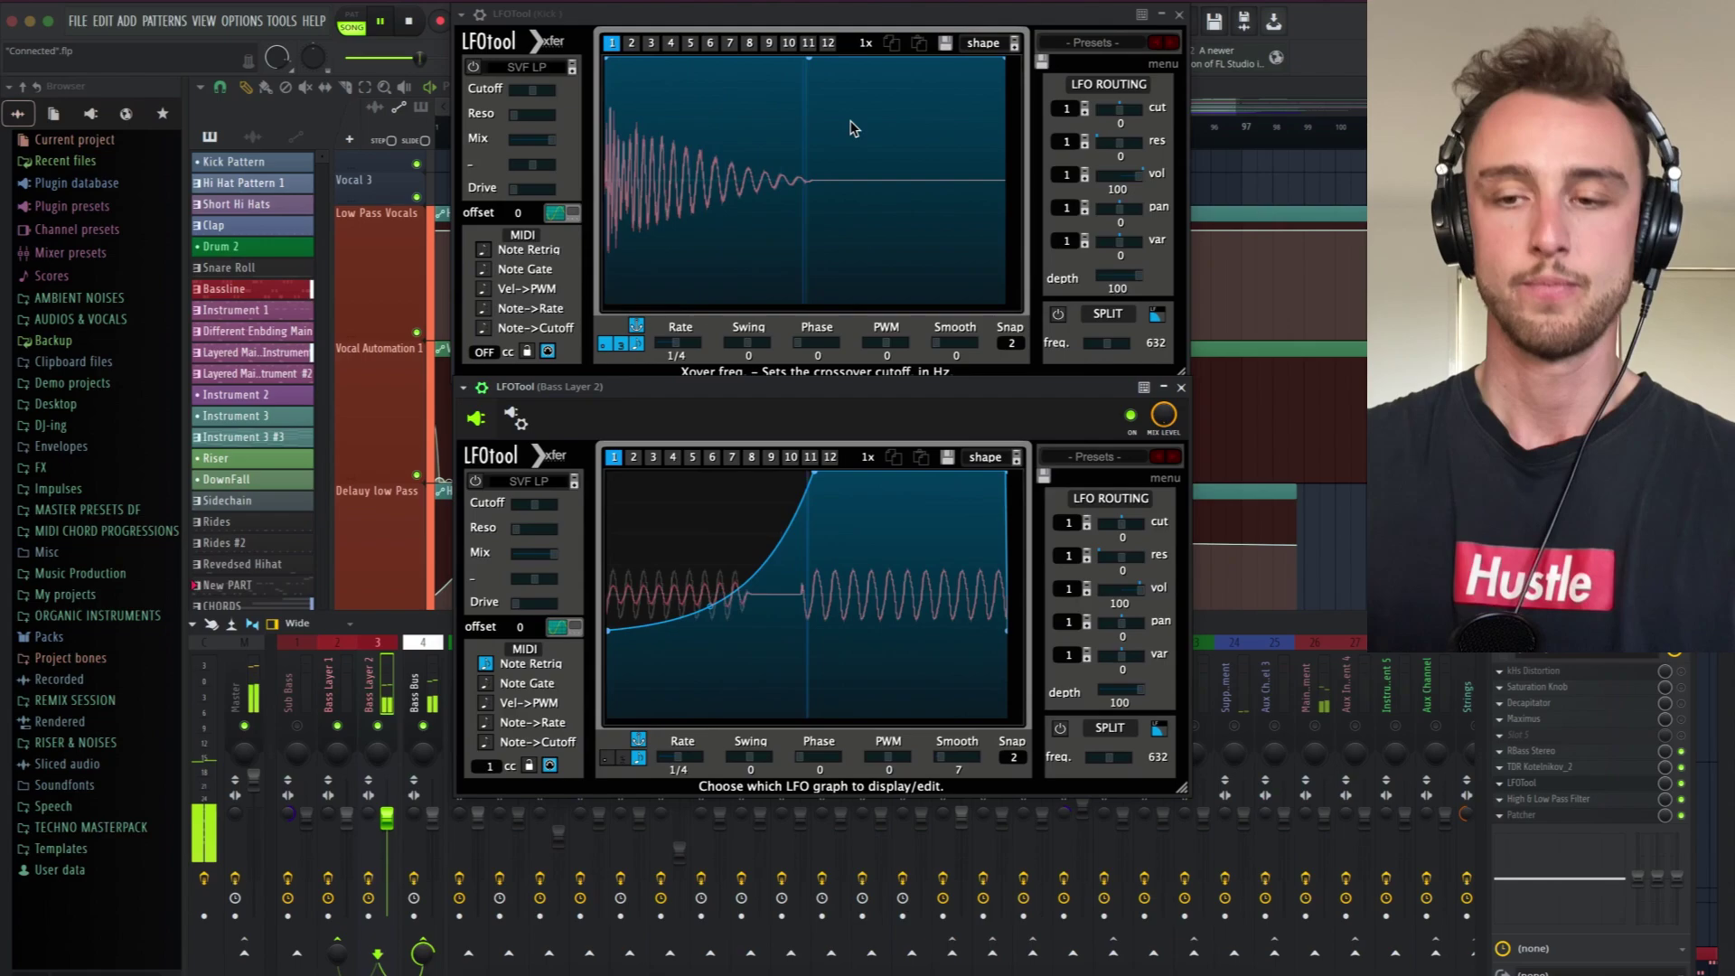
drag(826, 389, 826, 404)
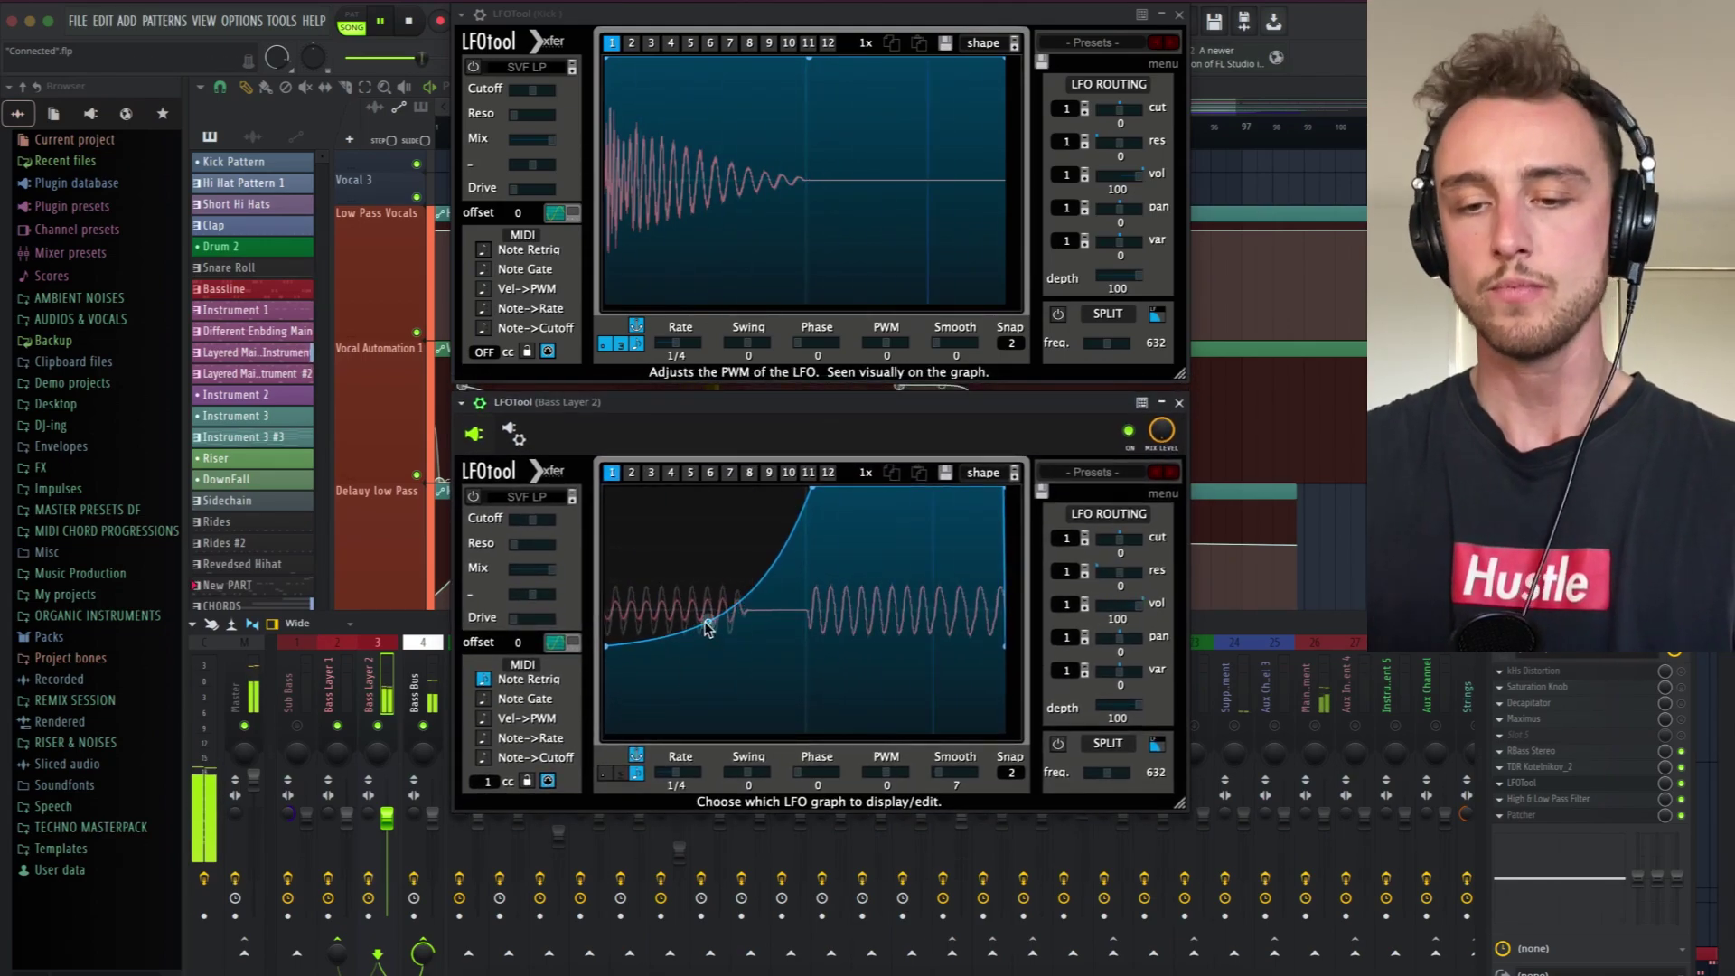
Reshape Bass Layer 2's volume curve, raising its starting point for shallower ducking.
drag(708, 612, 597, 731)
key(space)
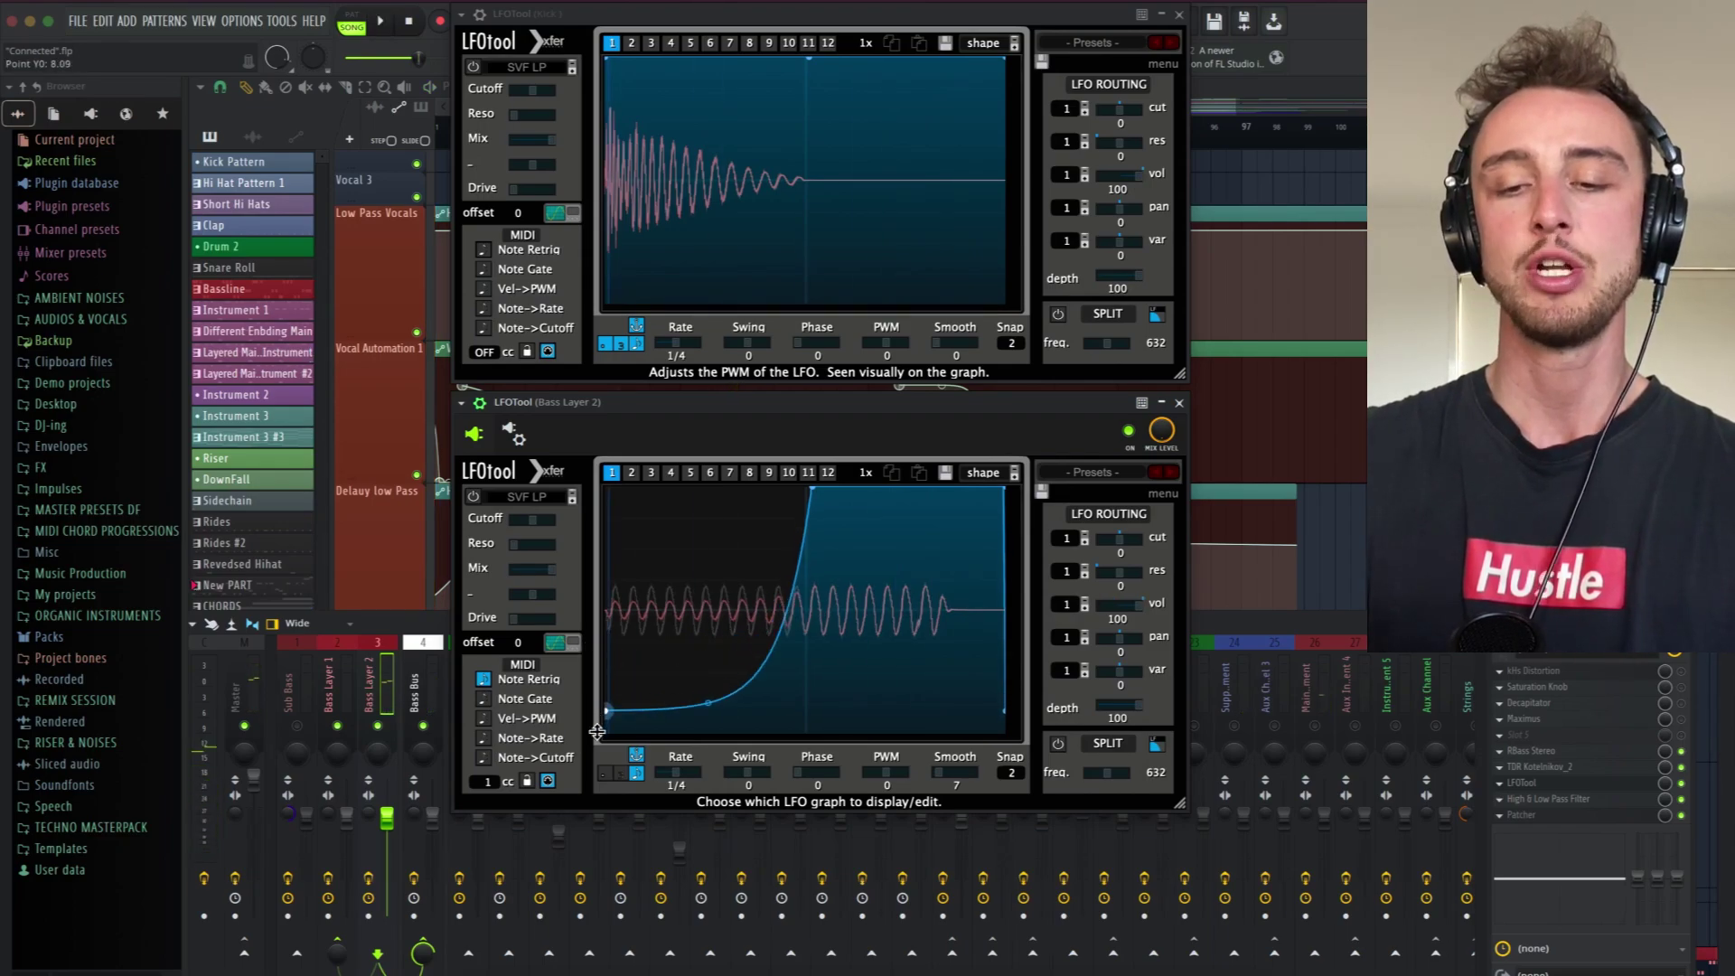
key(space)
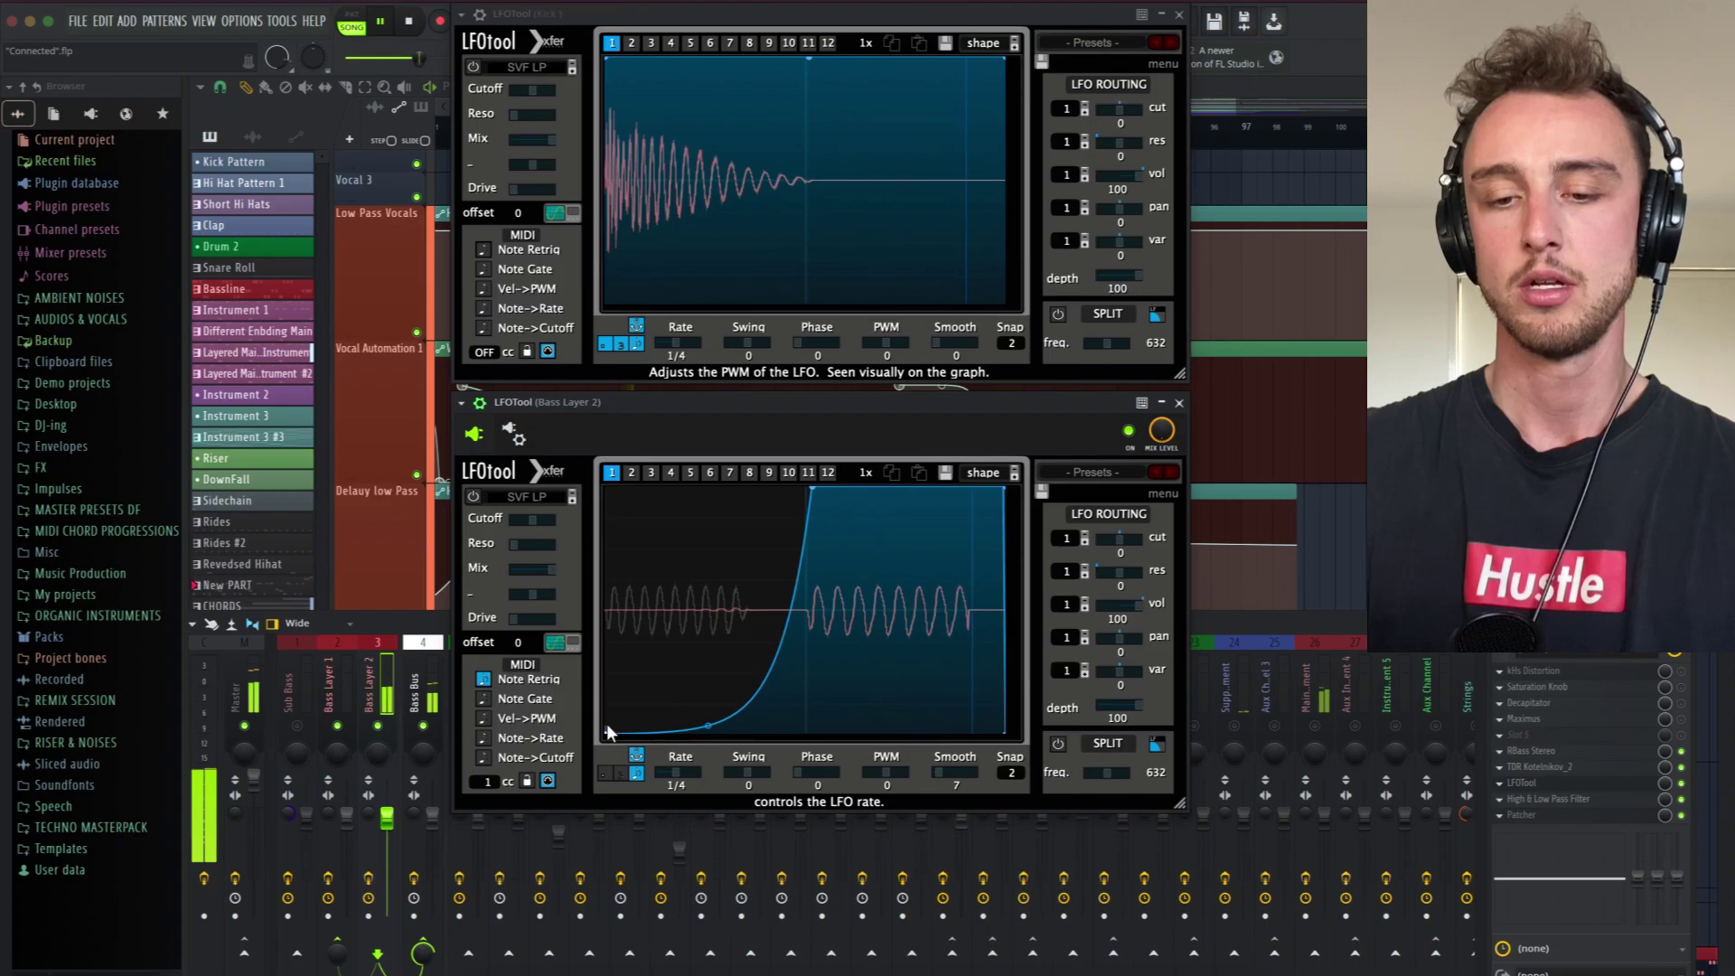
key(space)
drag(605, 729, 583, 640)
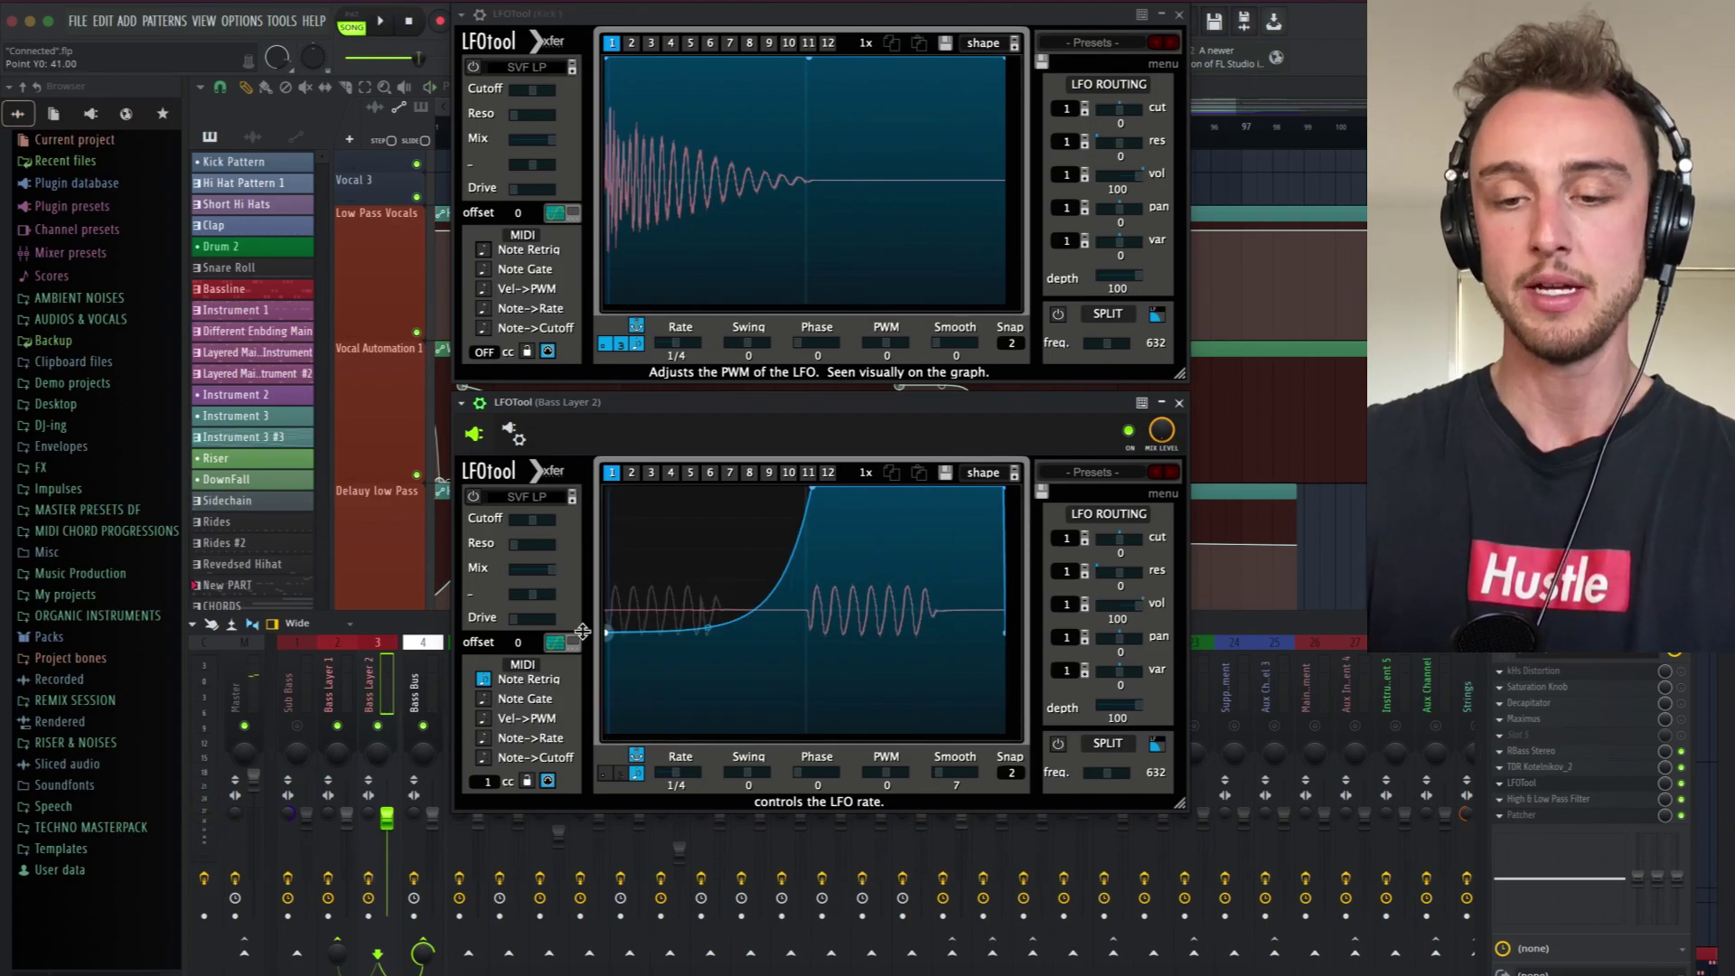
key(space)
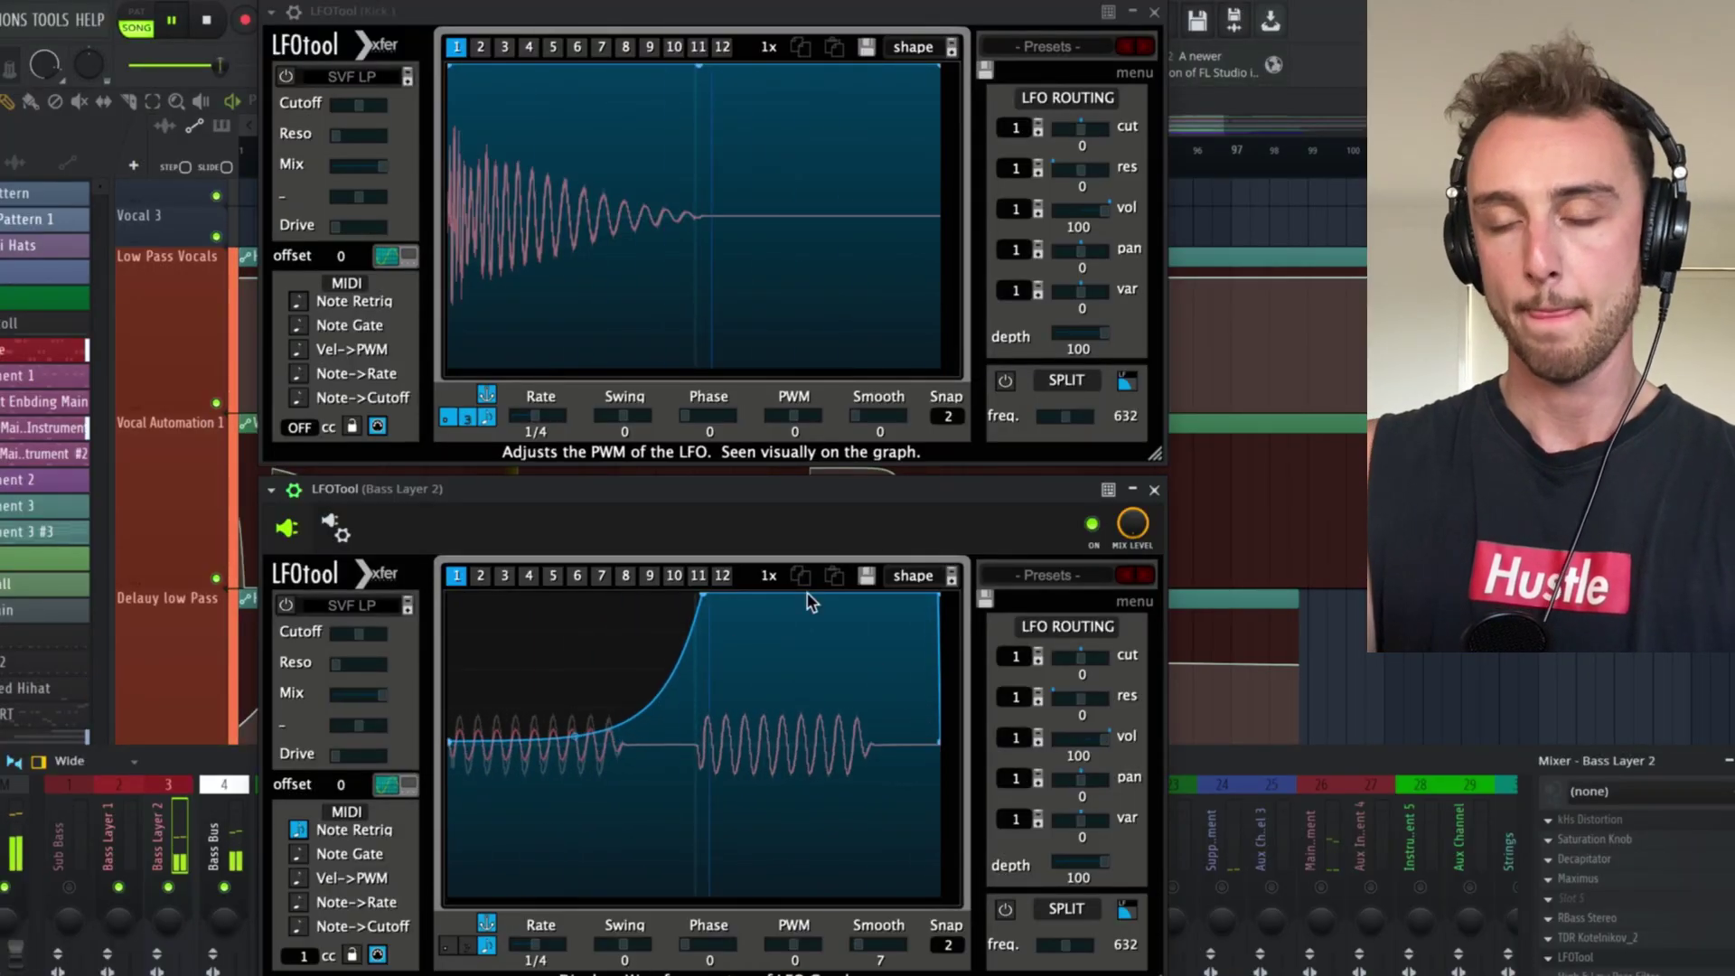
Close both the Kick and Bass Layer 2 LFOtool windows and stop playback.
click(1156, 11)
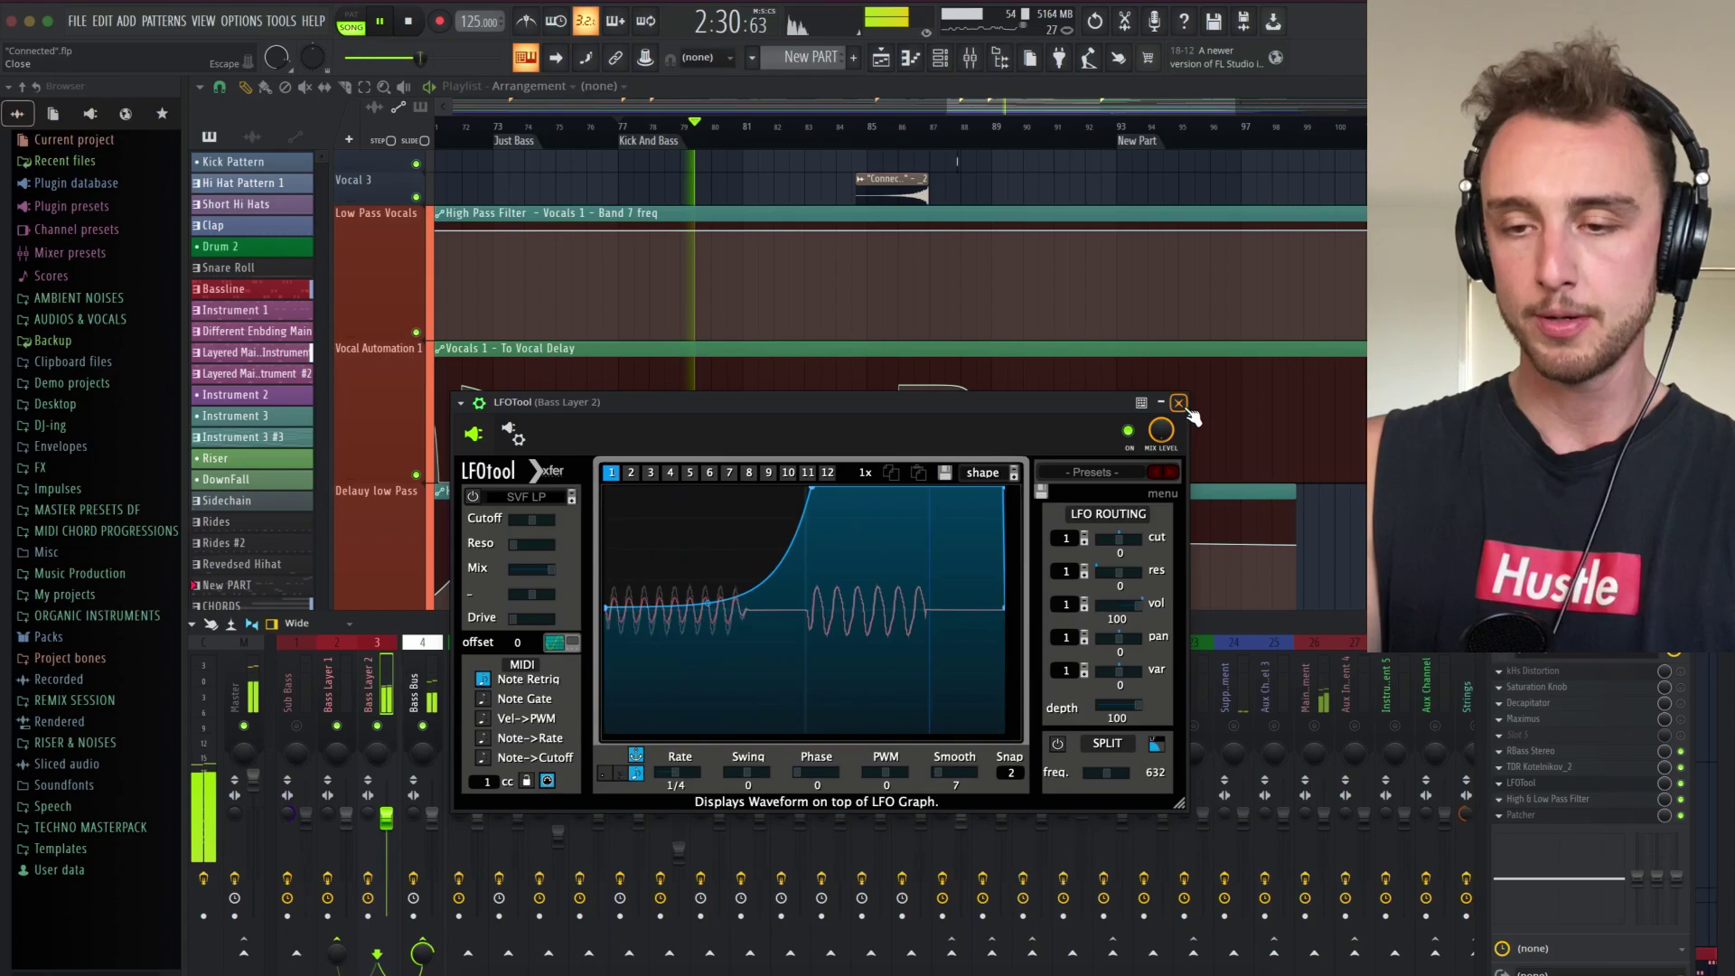
click(1154, 489)
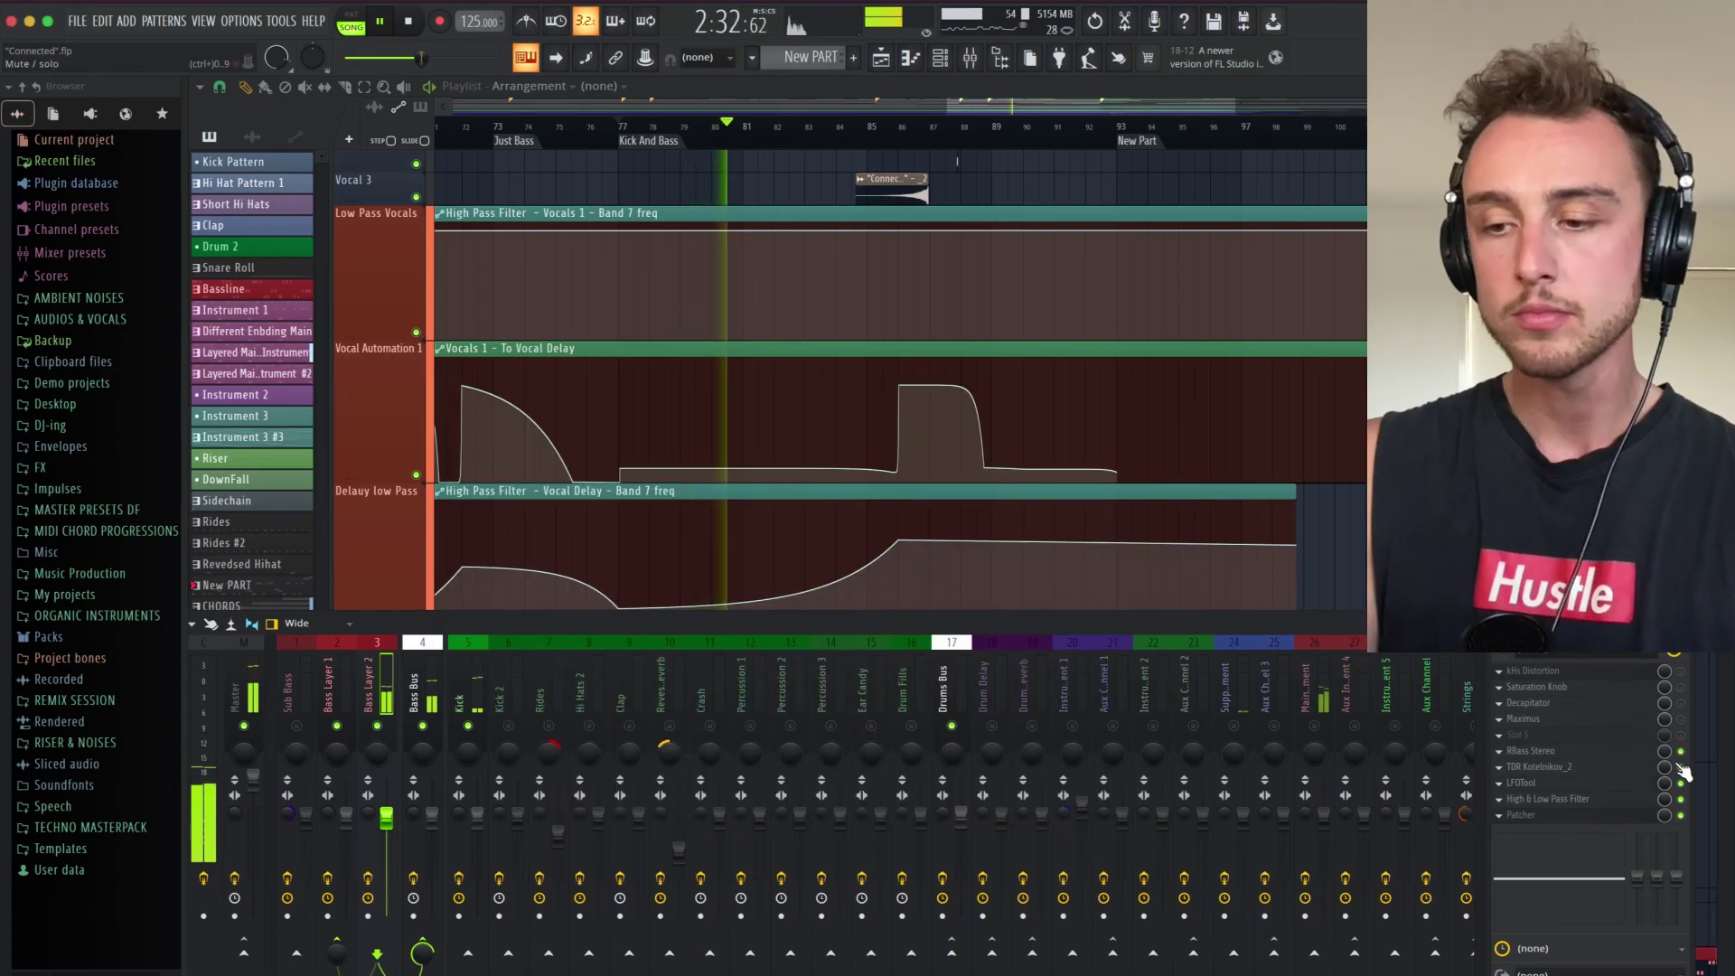
key(space)
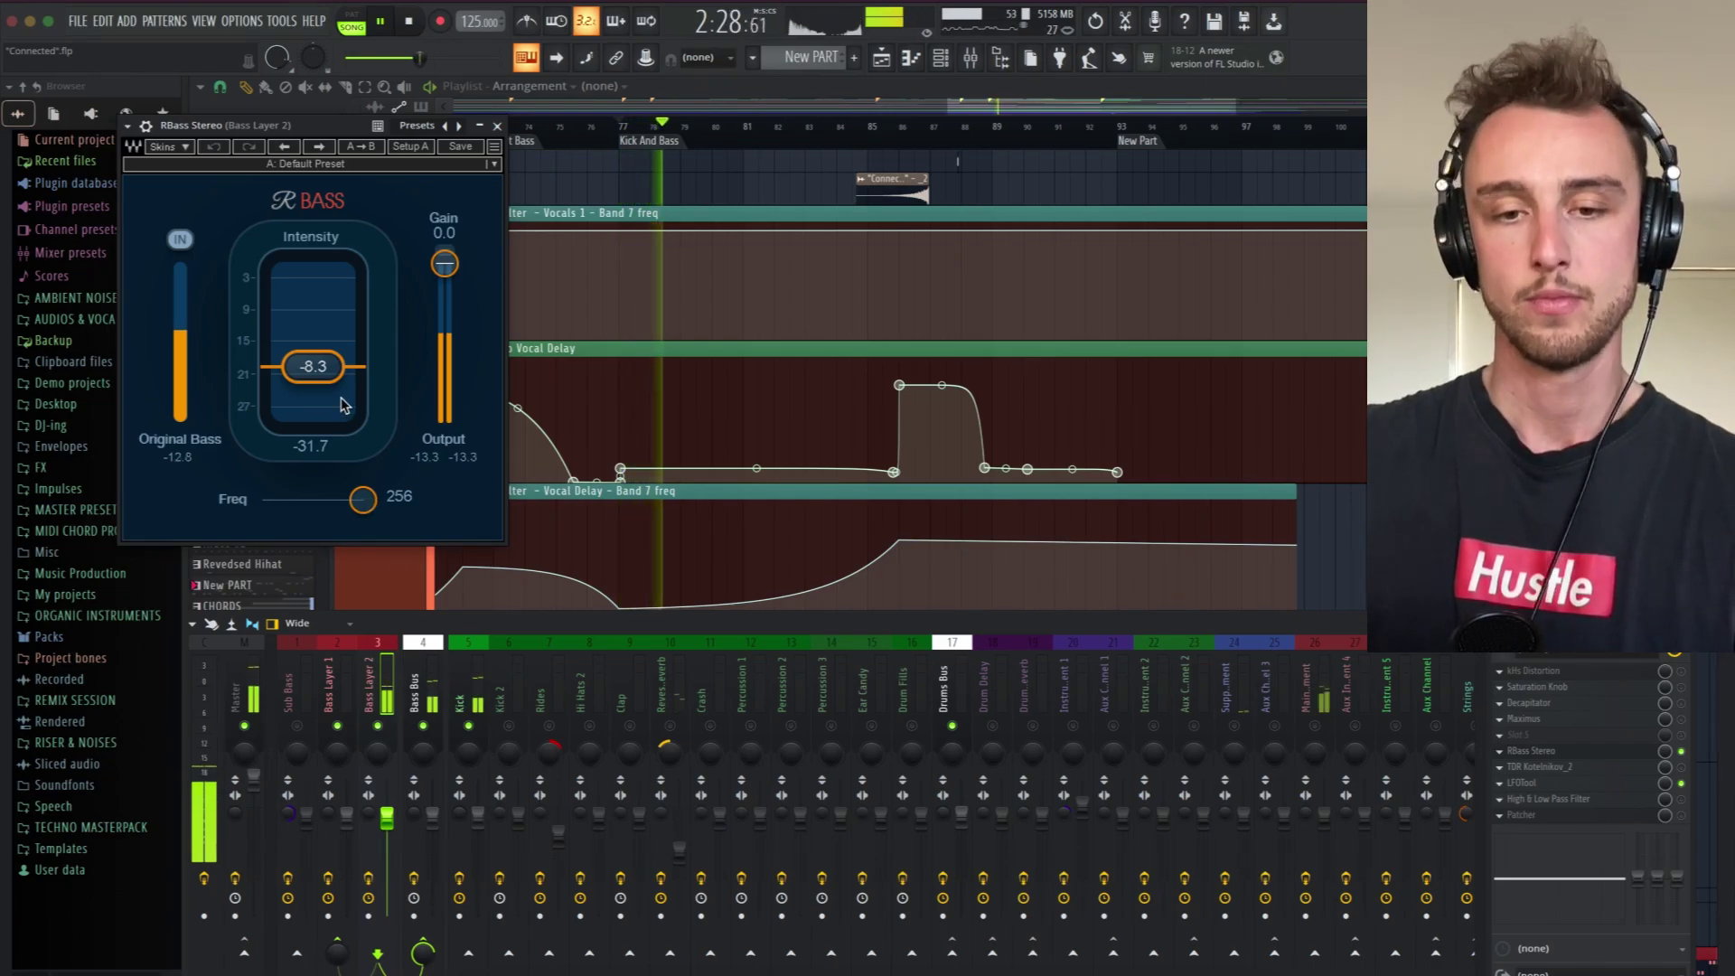
Try maximum RBass intensity, undo back to -8.3, and close RBass.
drag(320, 382, 318, 271)
key(ctrl+z)
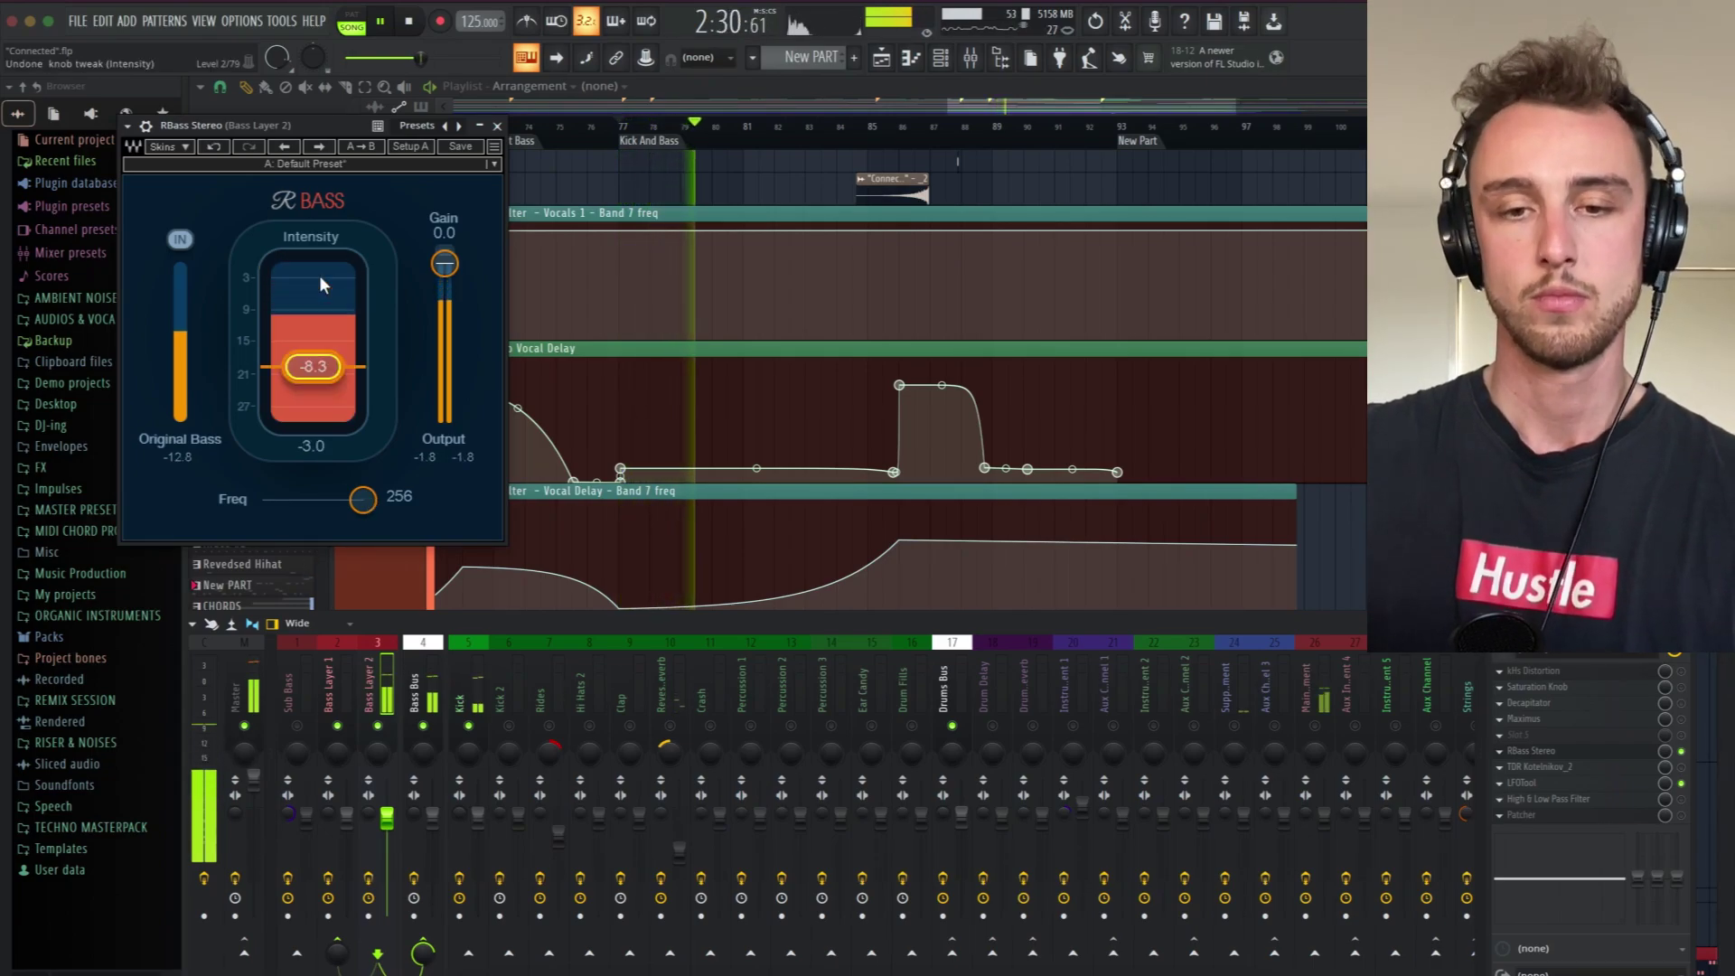
click(498, 126)
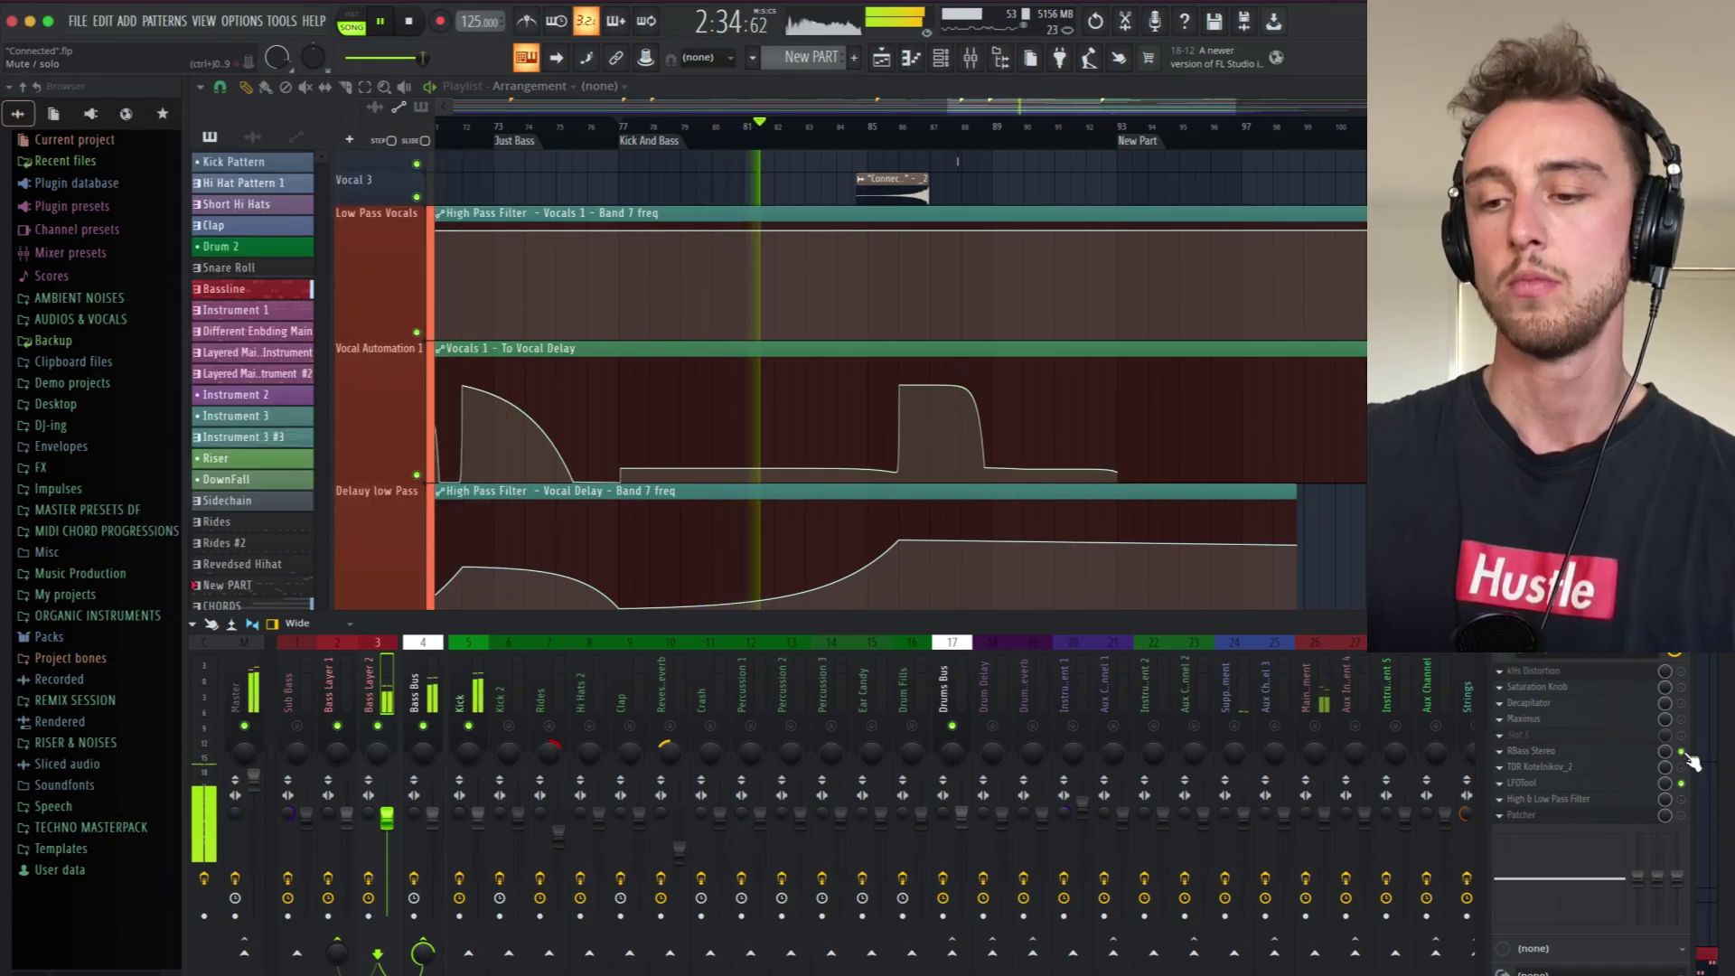
key(space)
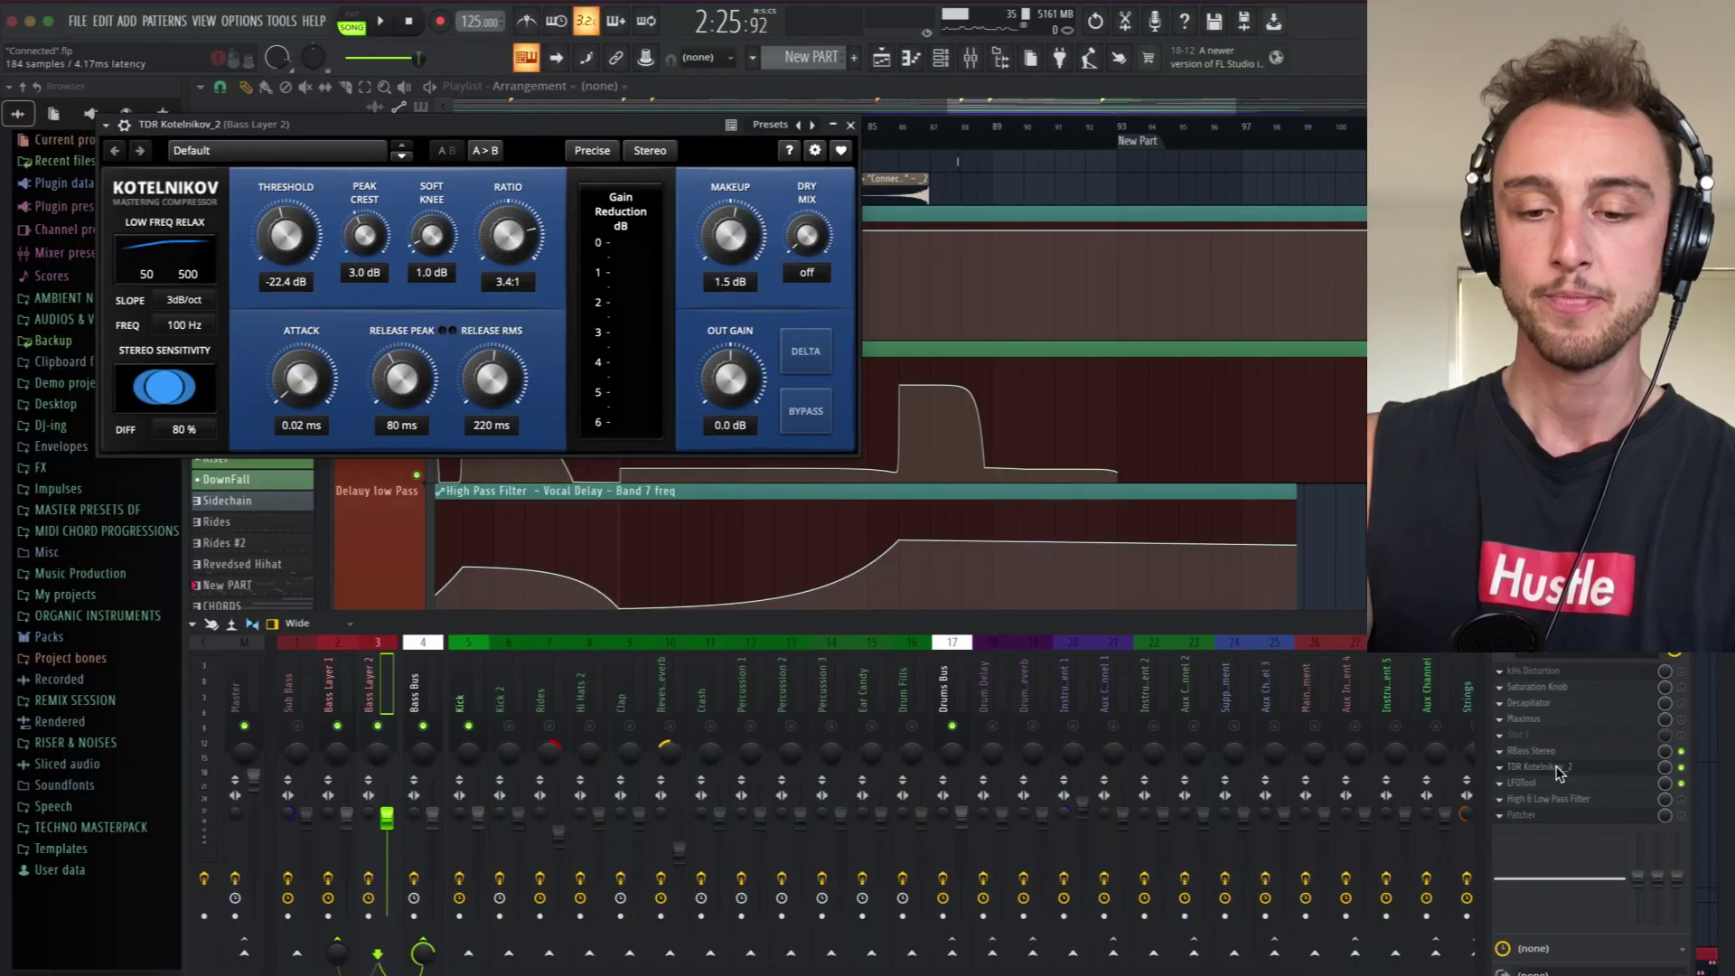
key(space)
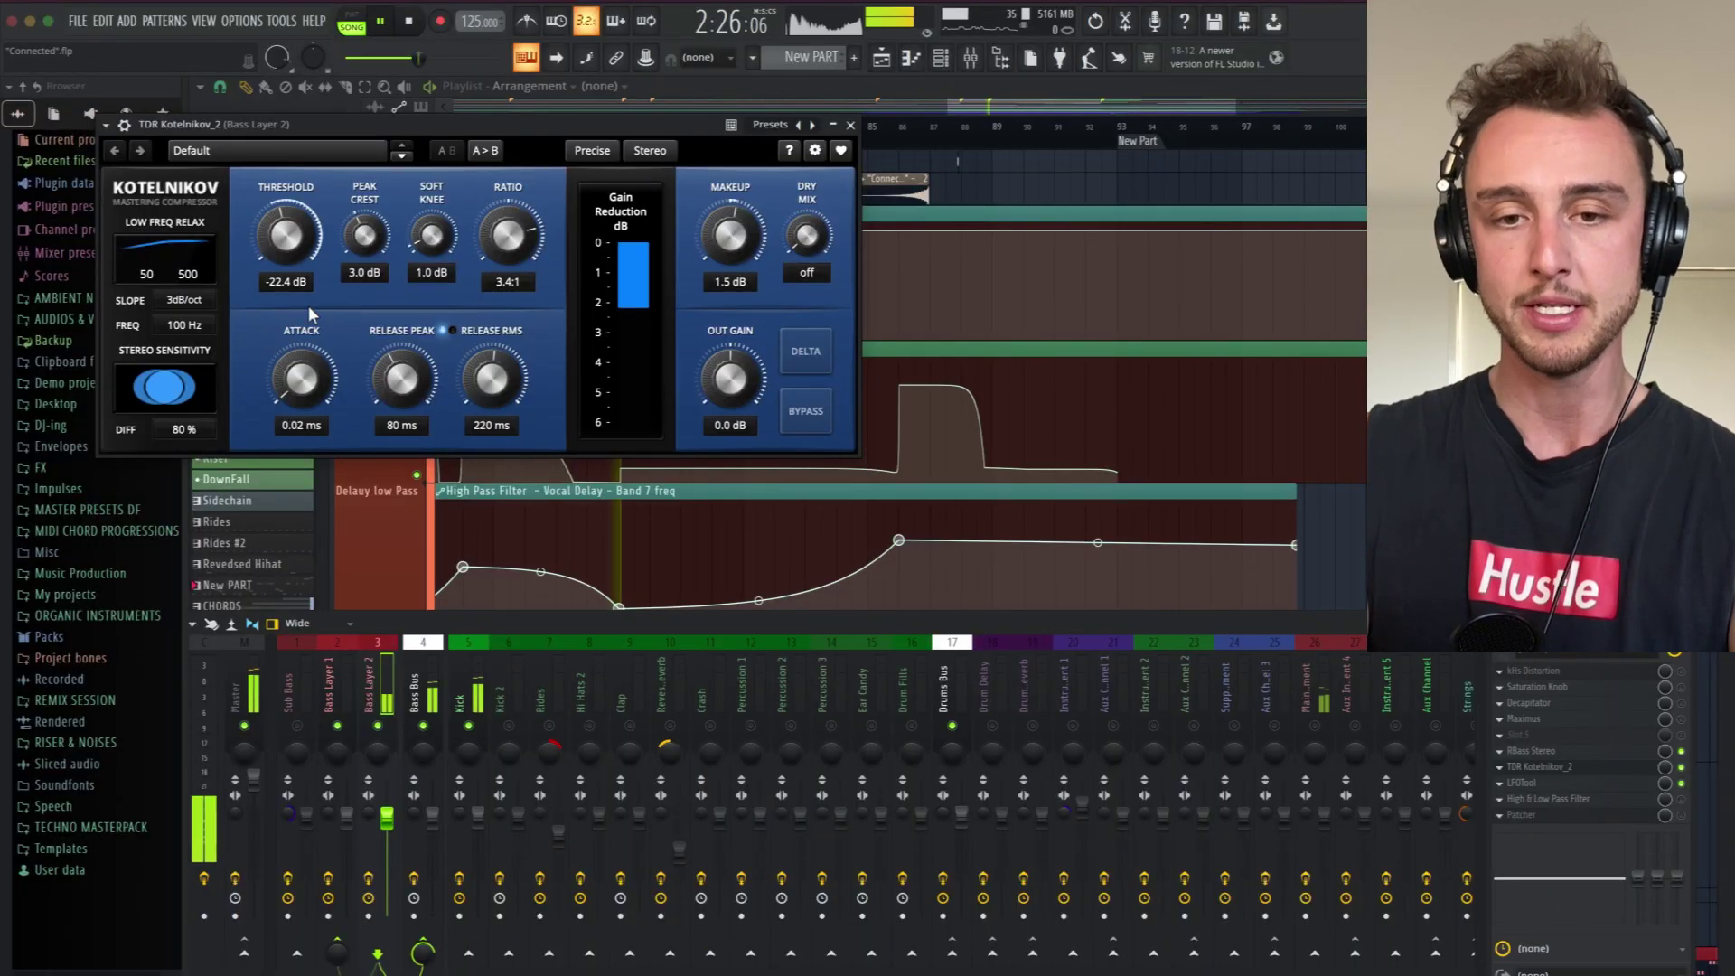
key(space)
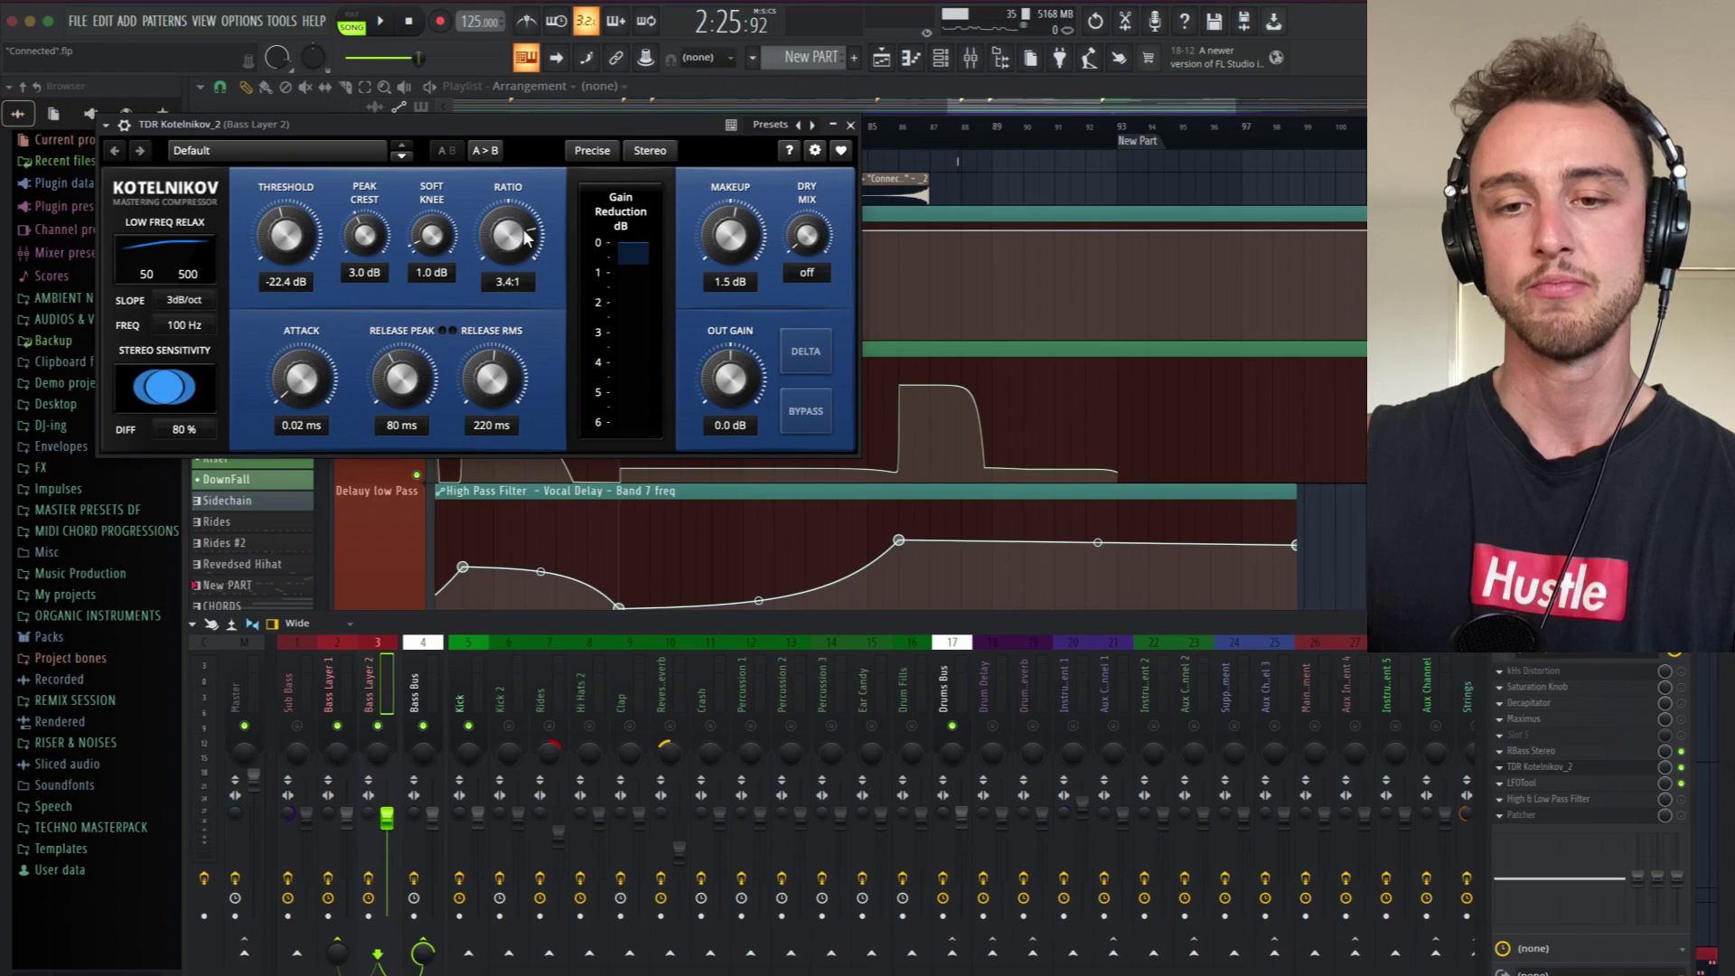
key(space)
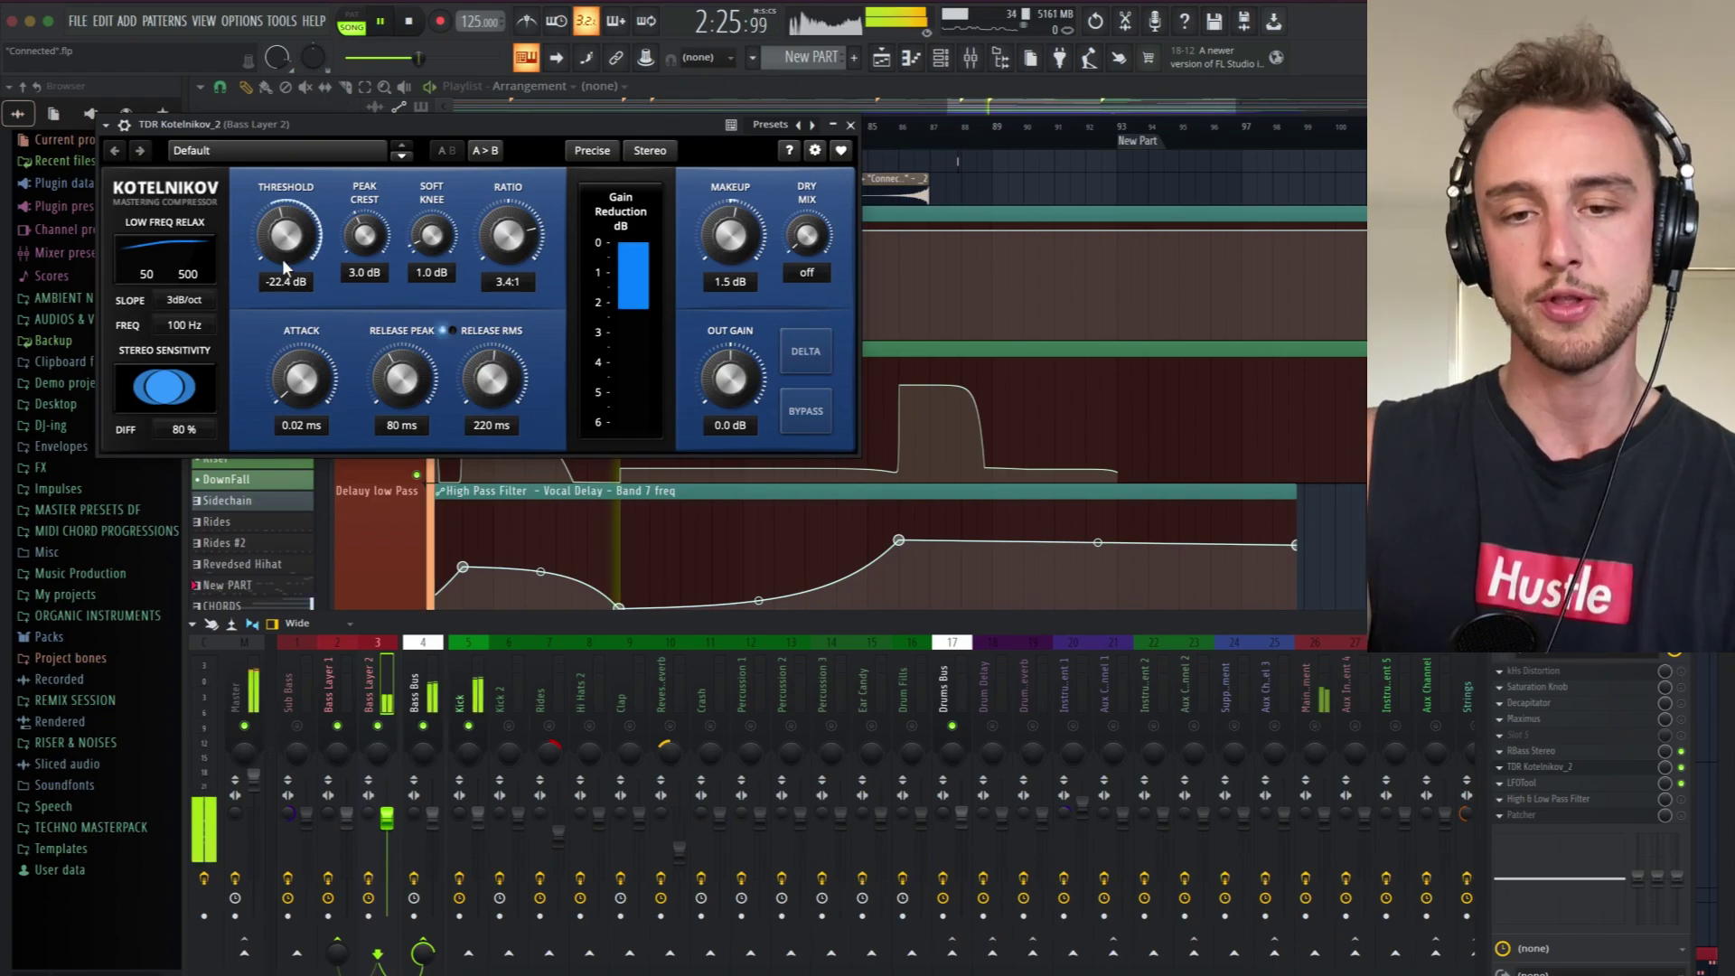
click(801, 416)
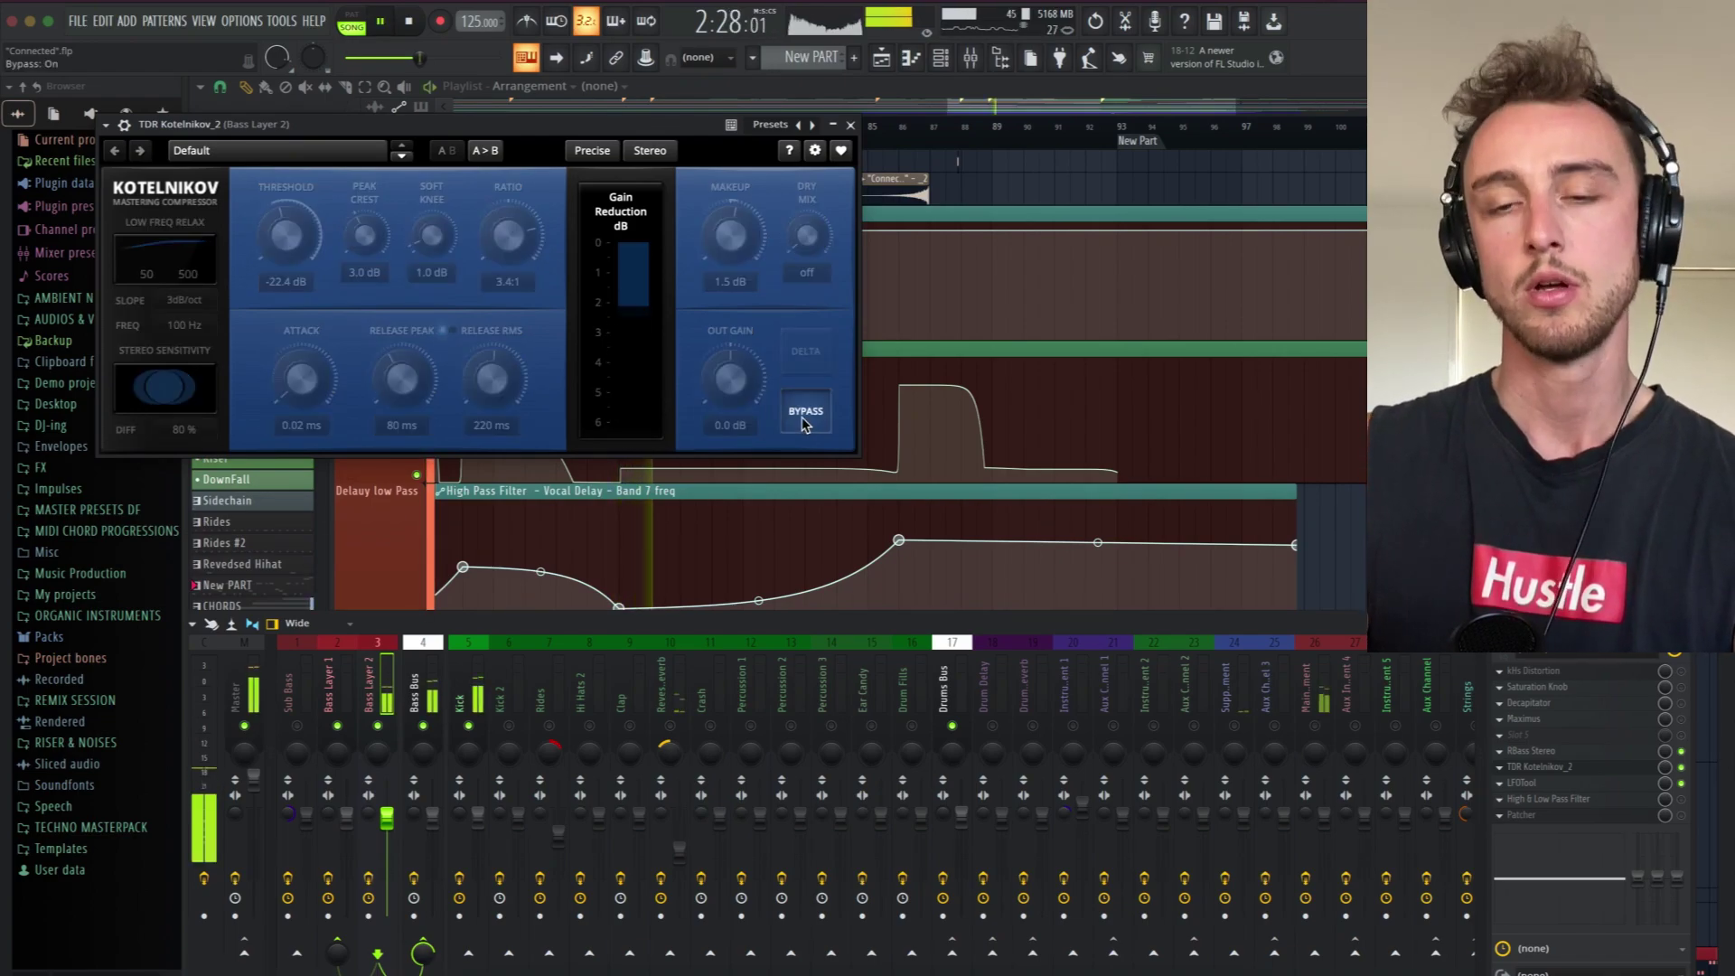
click(800, 416)
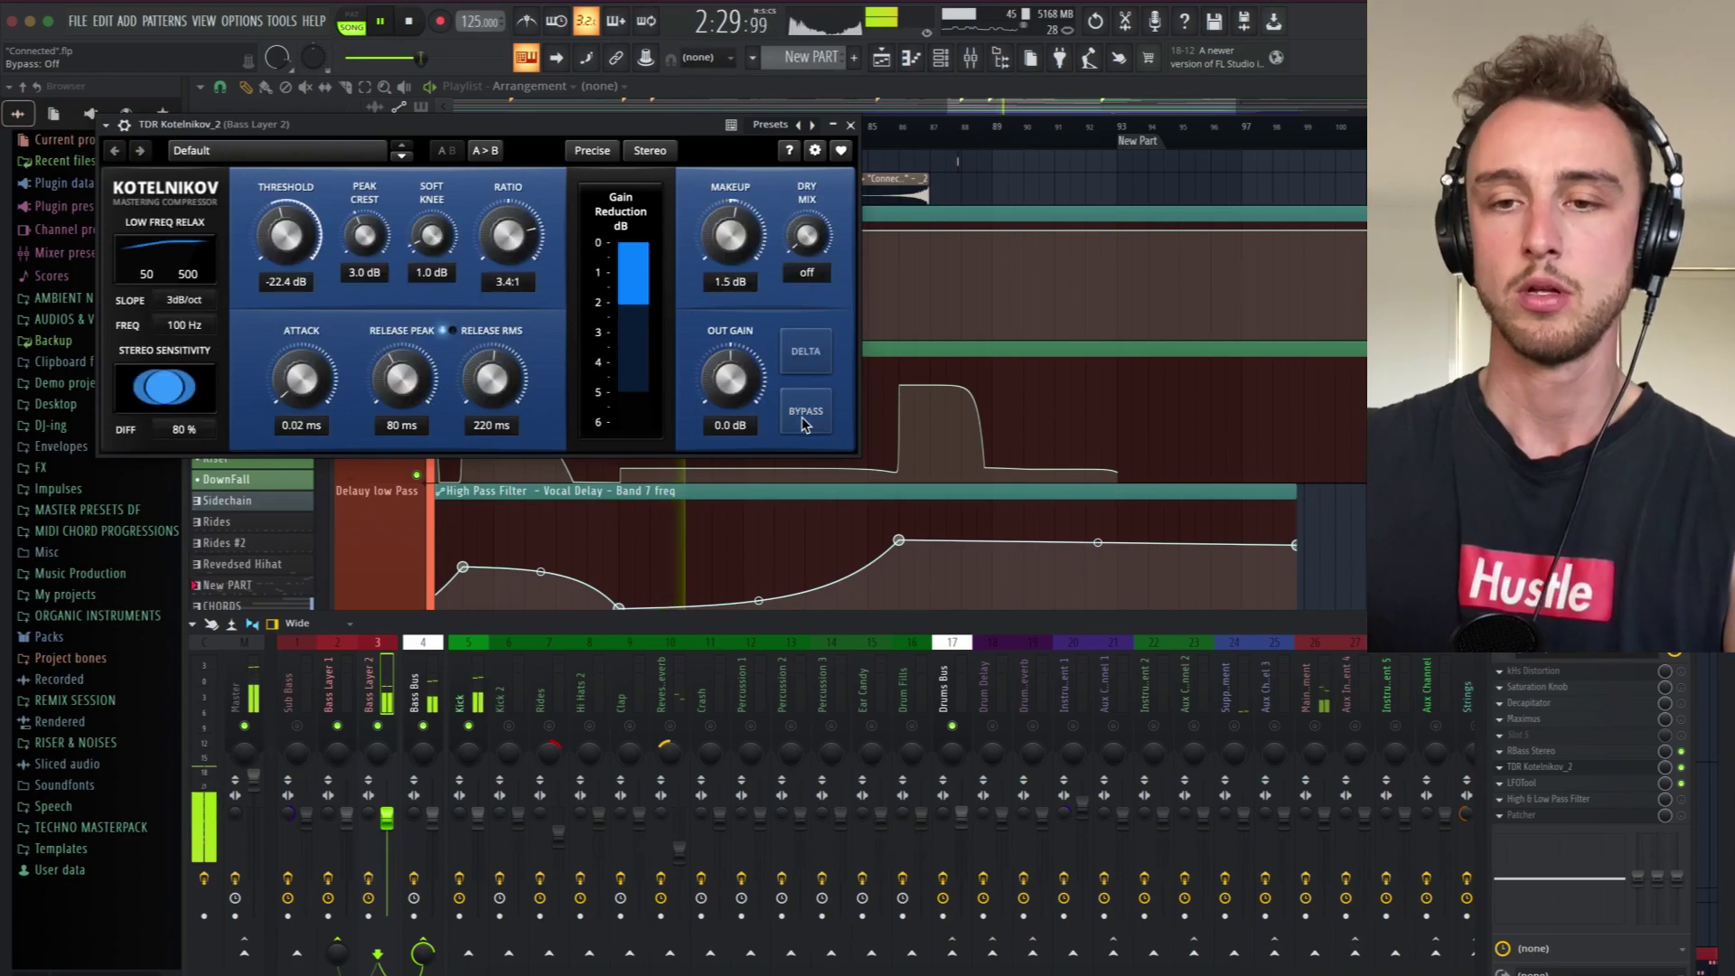
key(space)
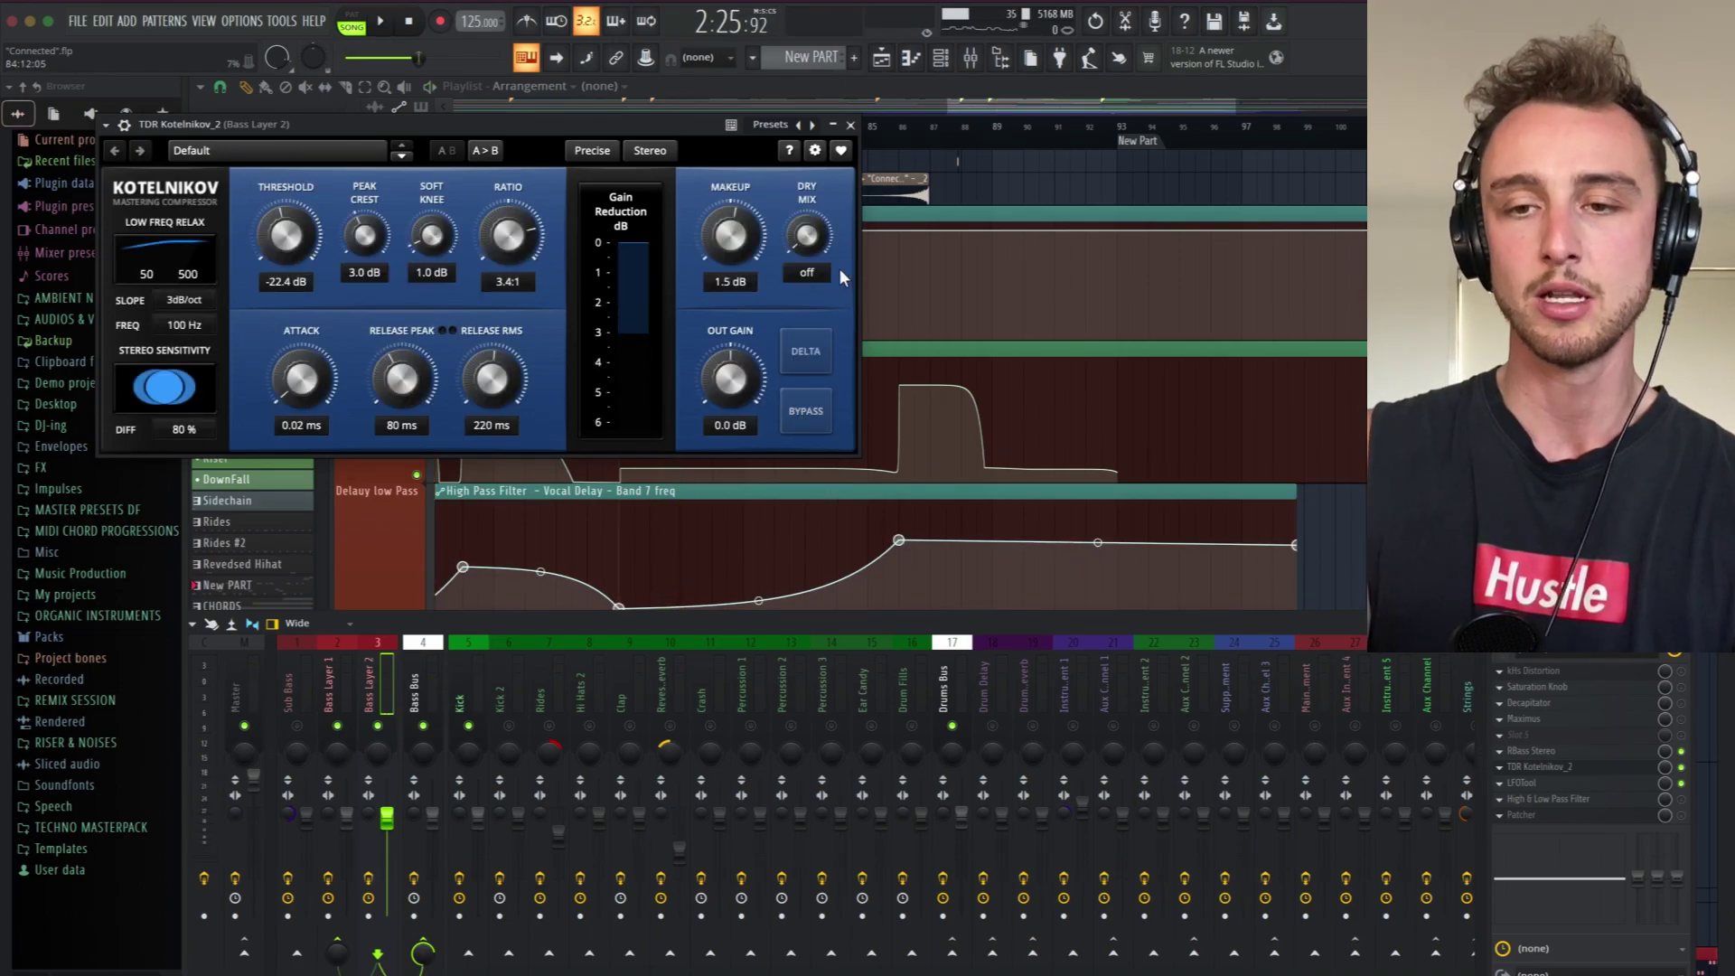
click(851, 125)
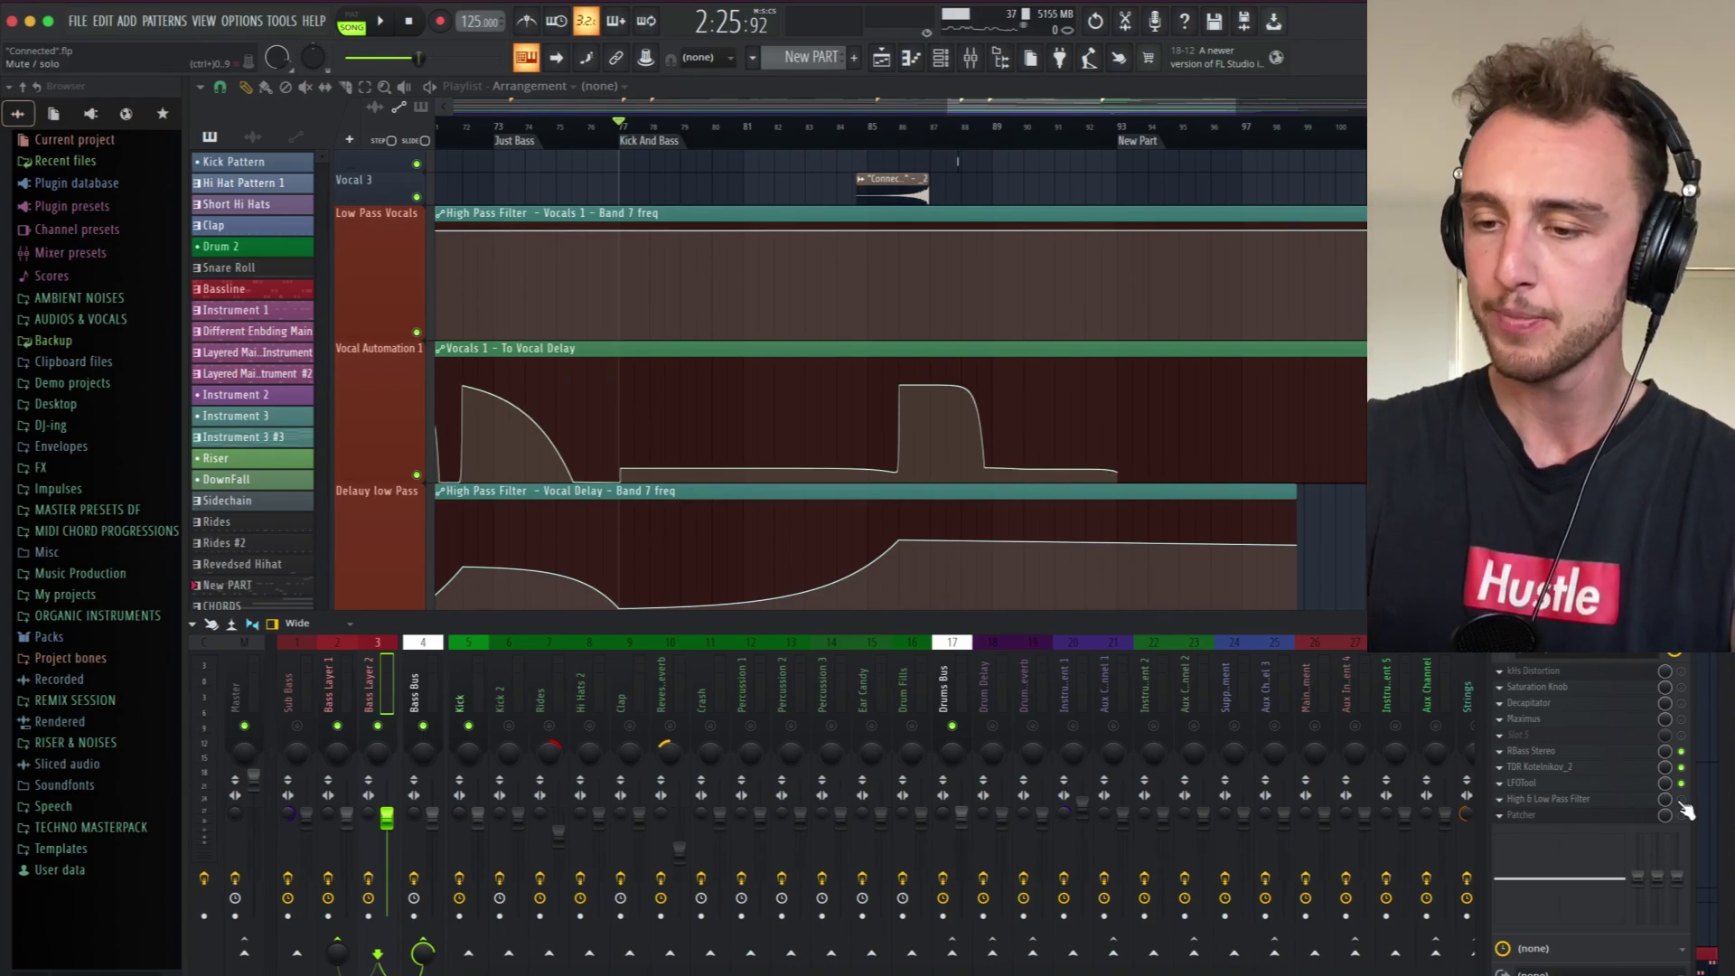
Drag Bass Layer 2's high-pass band 1 to its lowest frequency and close the EQ.
key(space)
click(1595, 800)
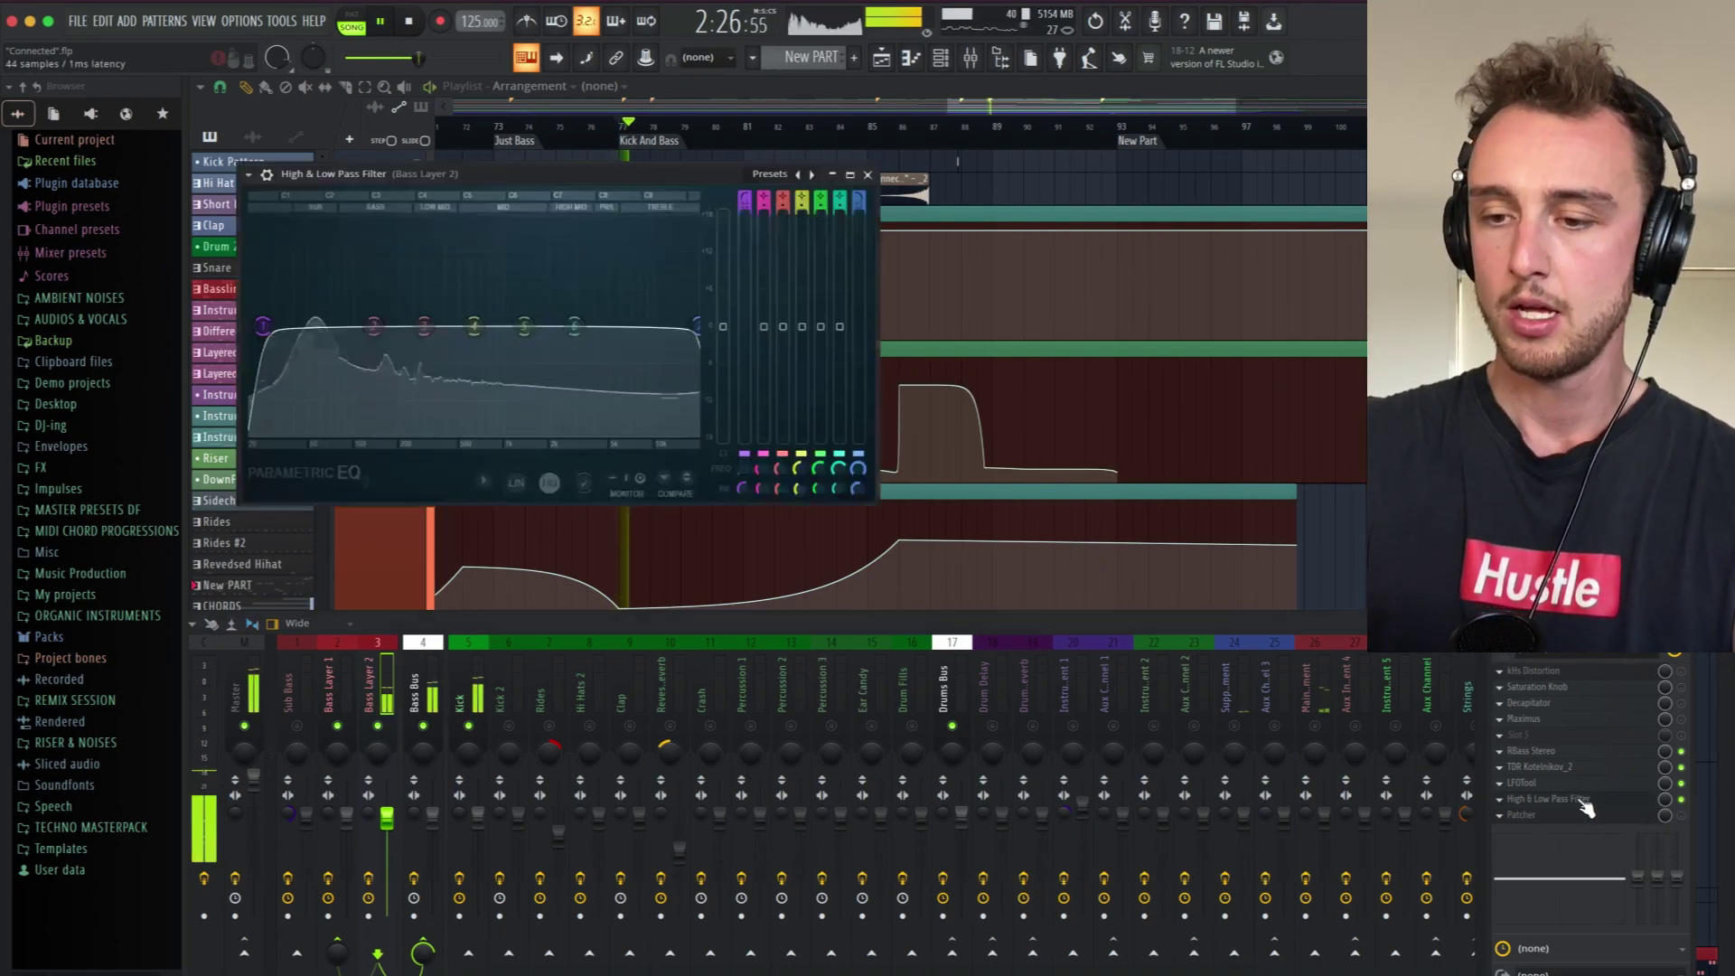
key(space)
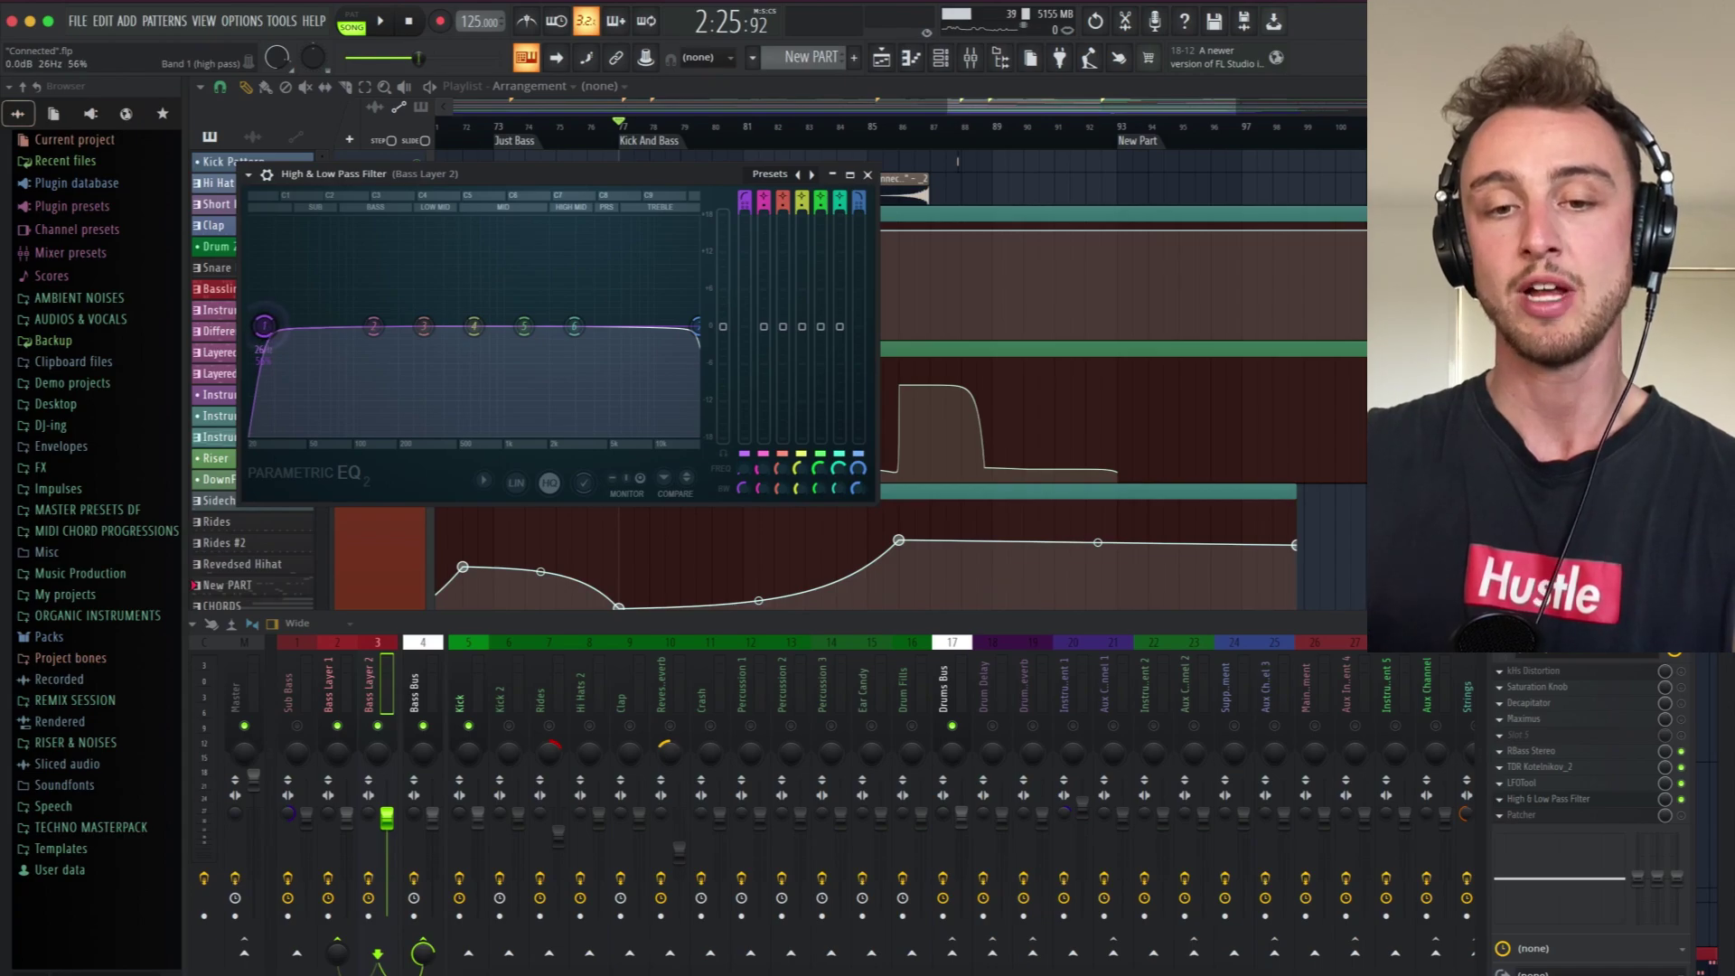
drag(263, 325, 248, 325)
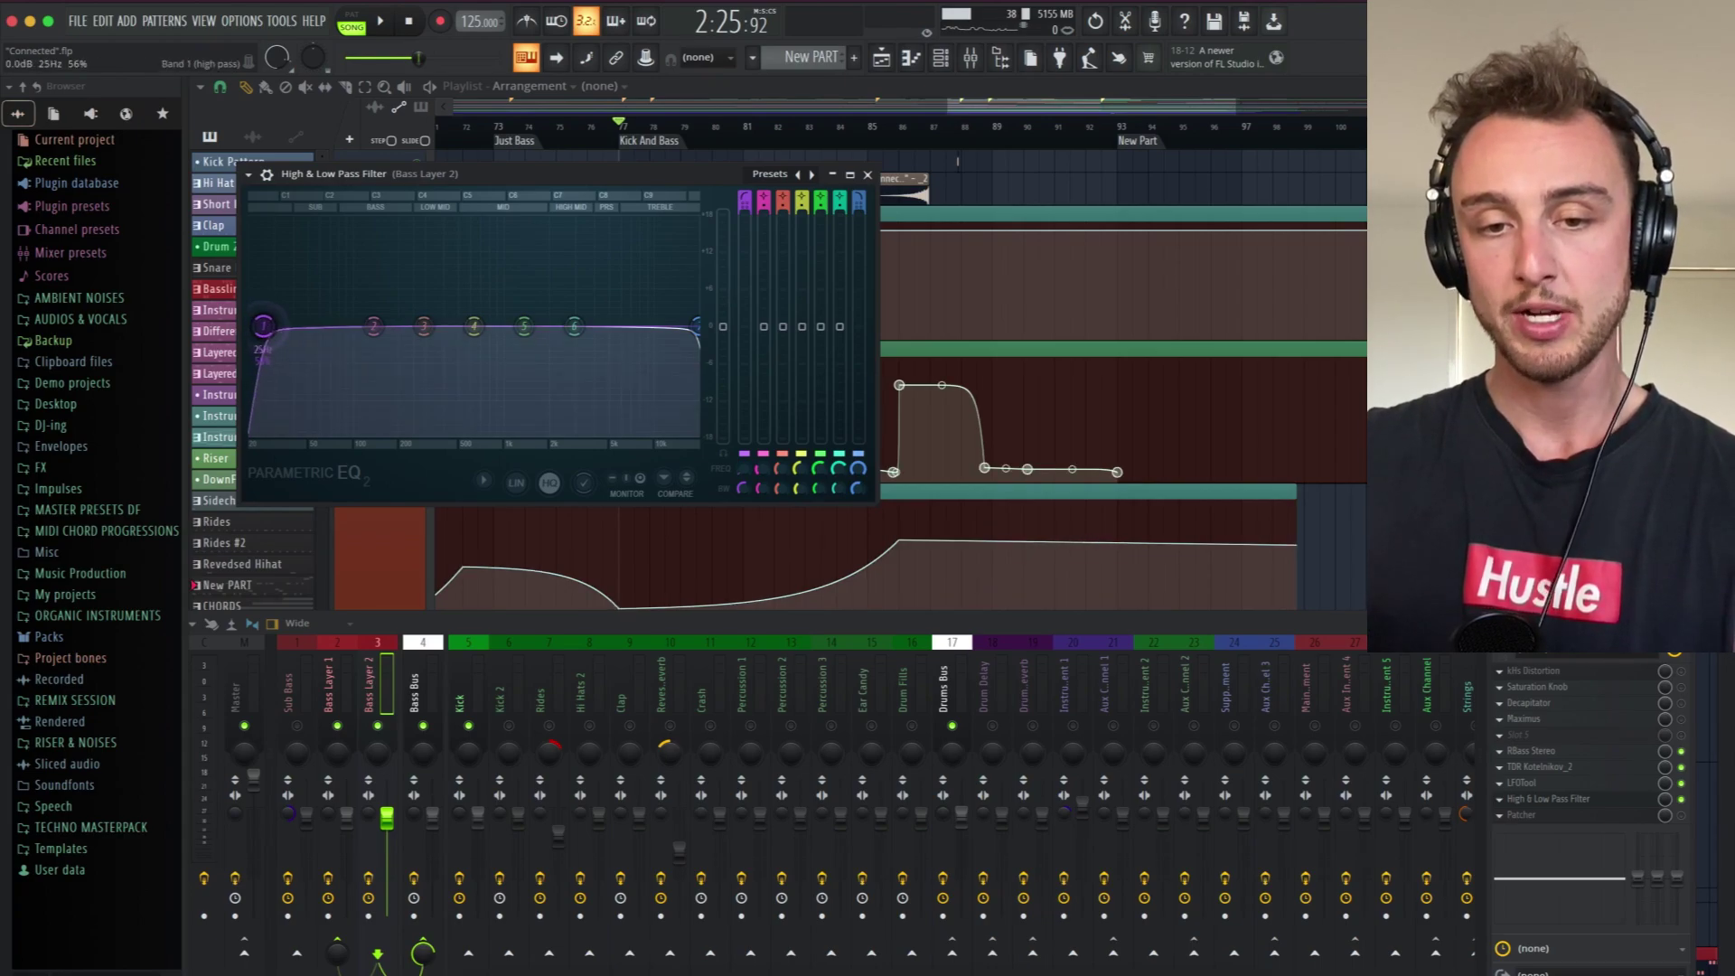
key(space)
click(868, 174)
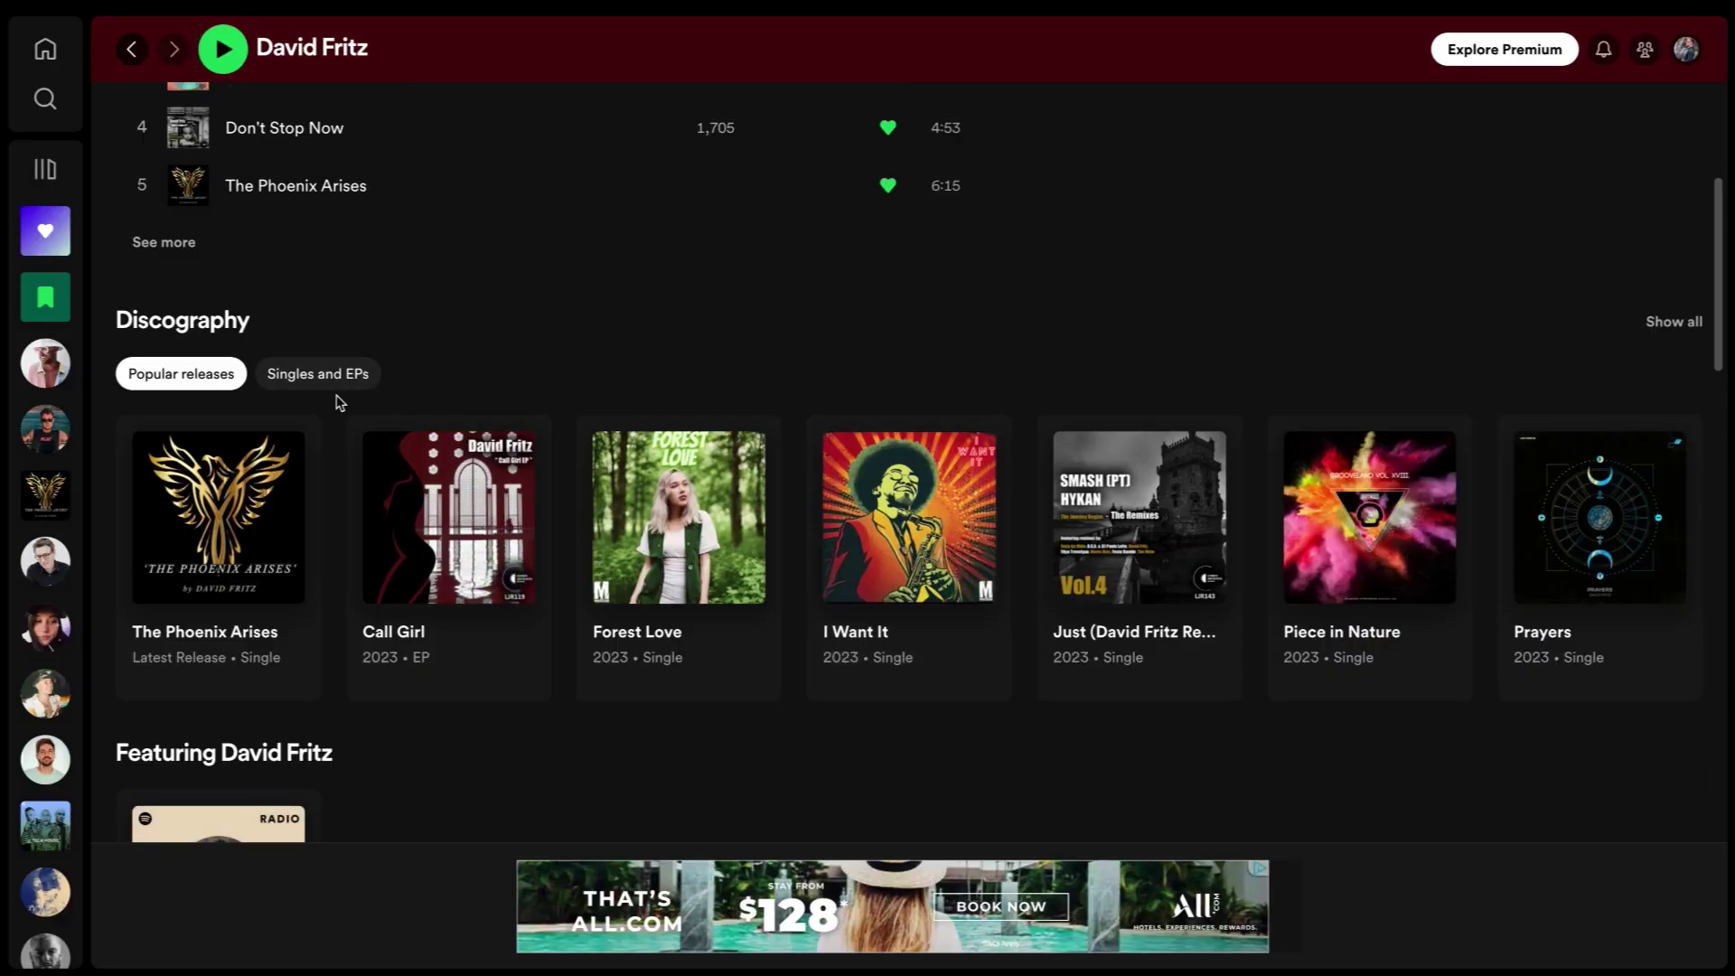
Scroll through and browse the artist's full track list.
scroll(339, 402, down, 2)
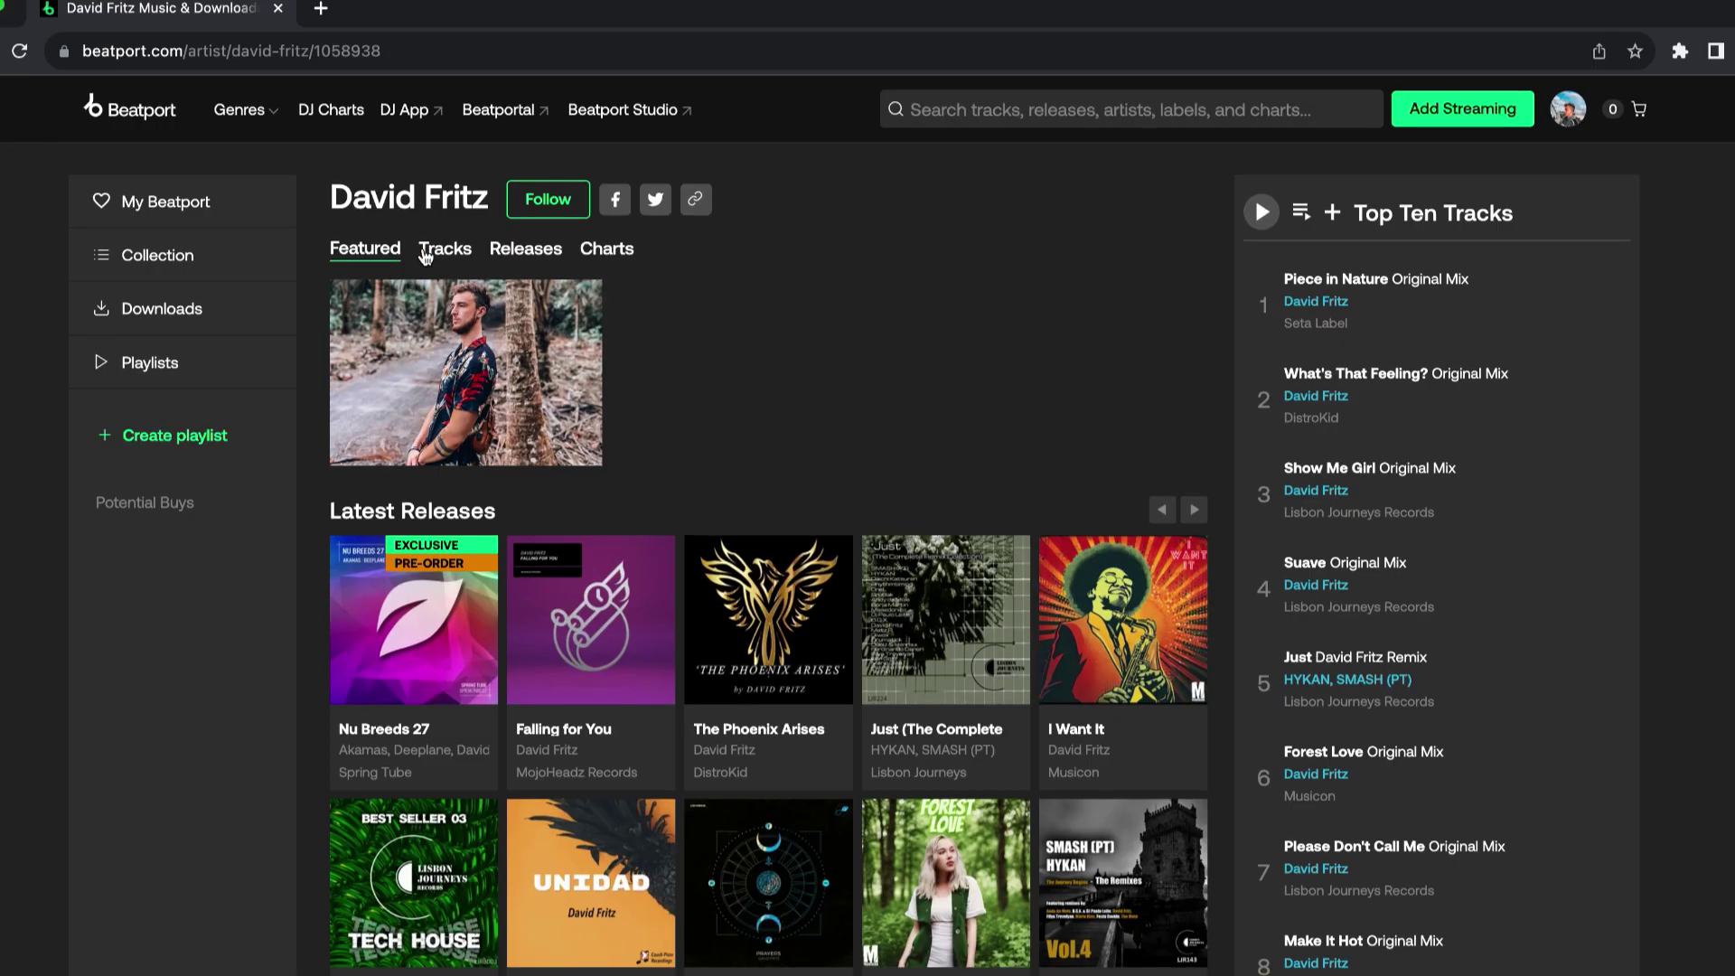
click(438, 254)
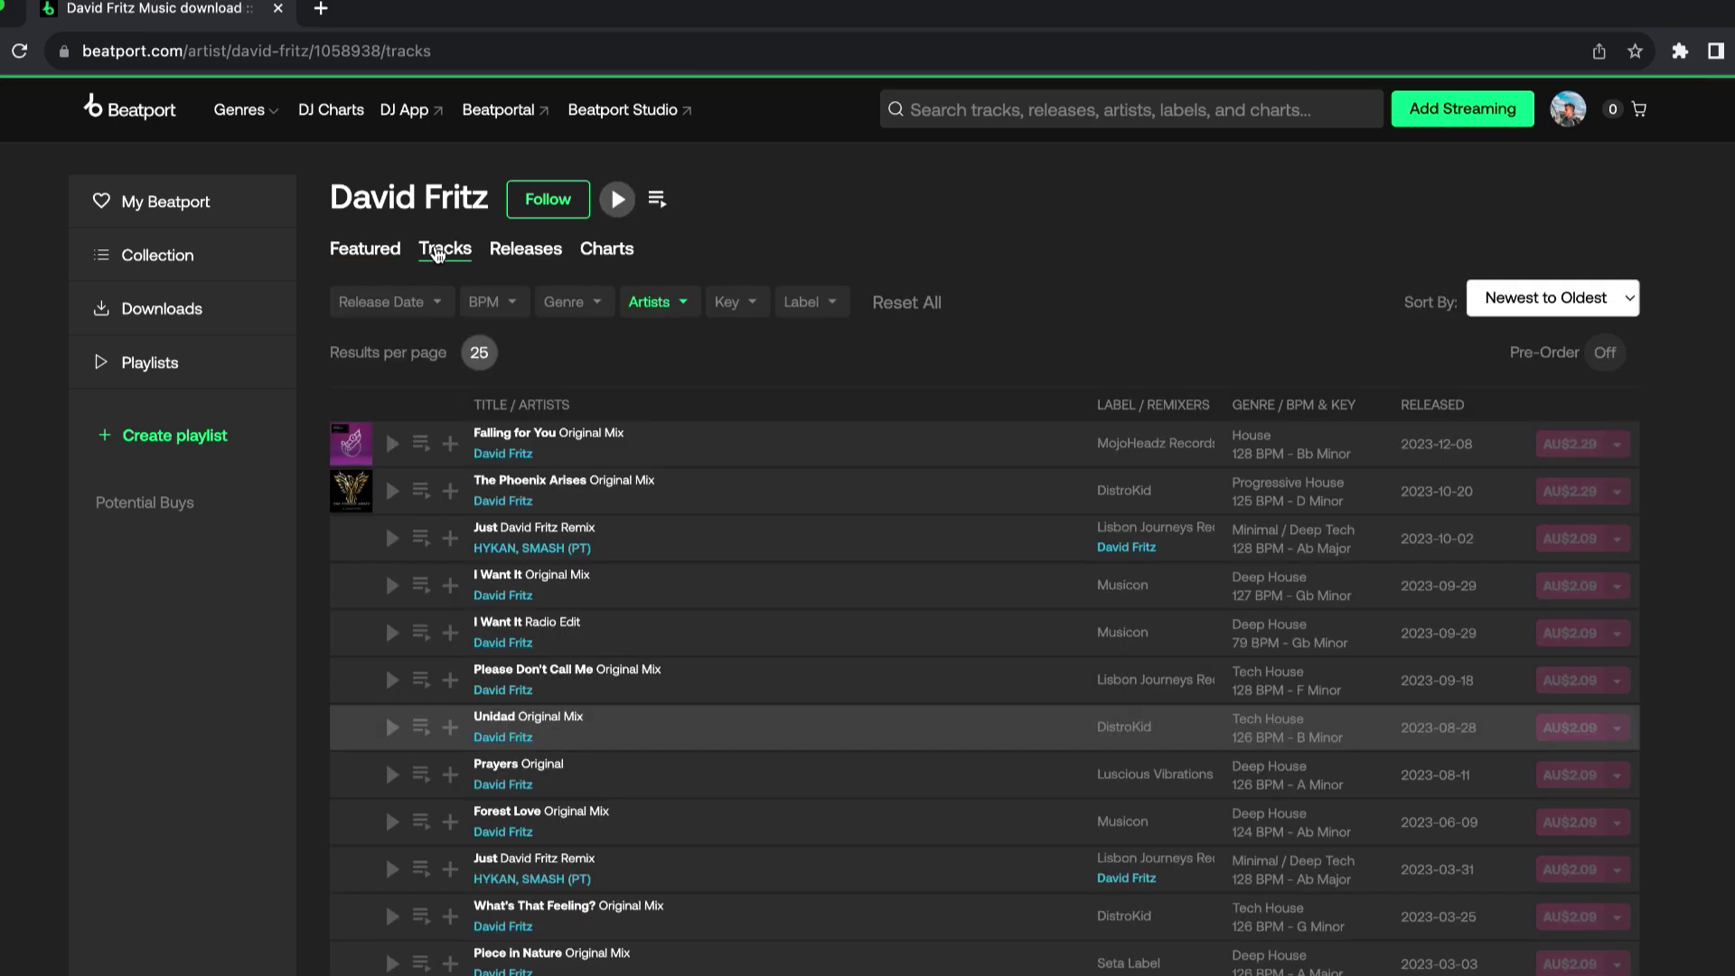
click(479, 294)
scroll(674, 496, down, 1)
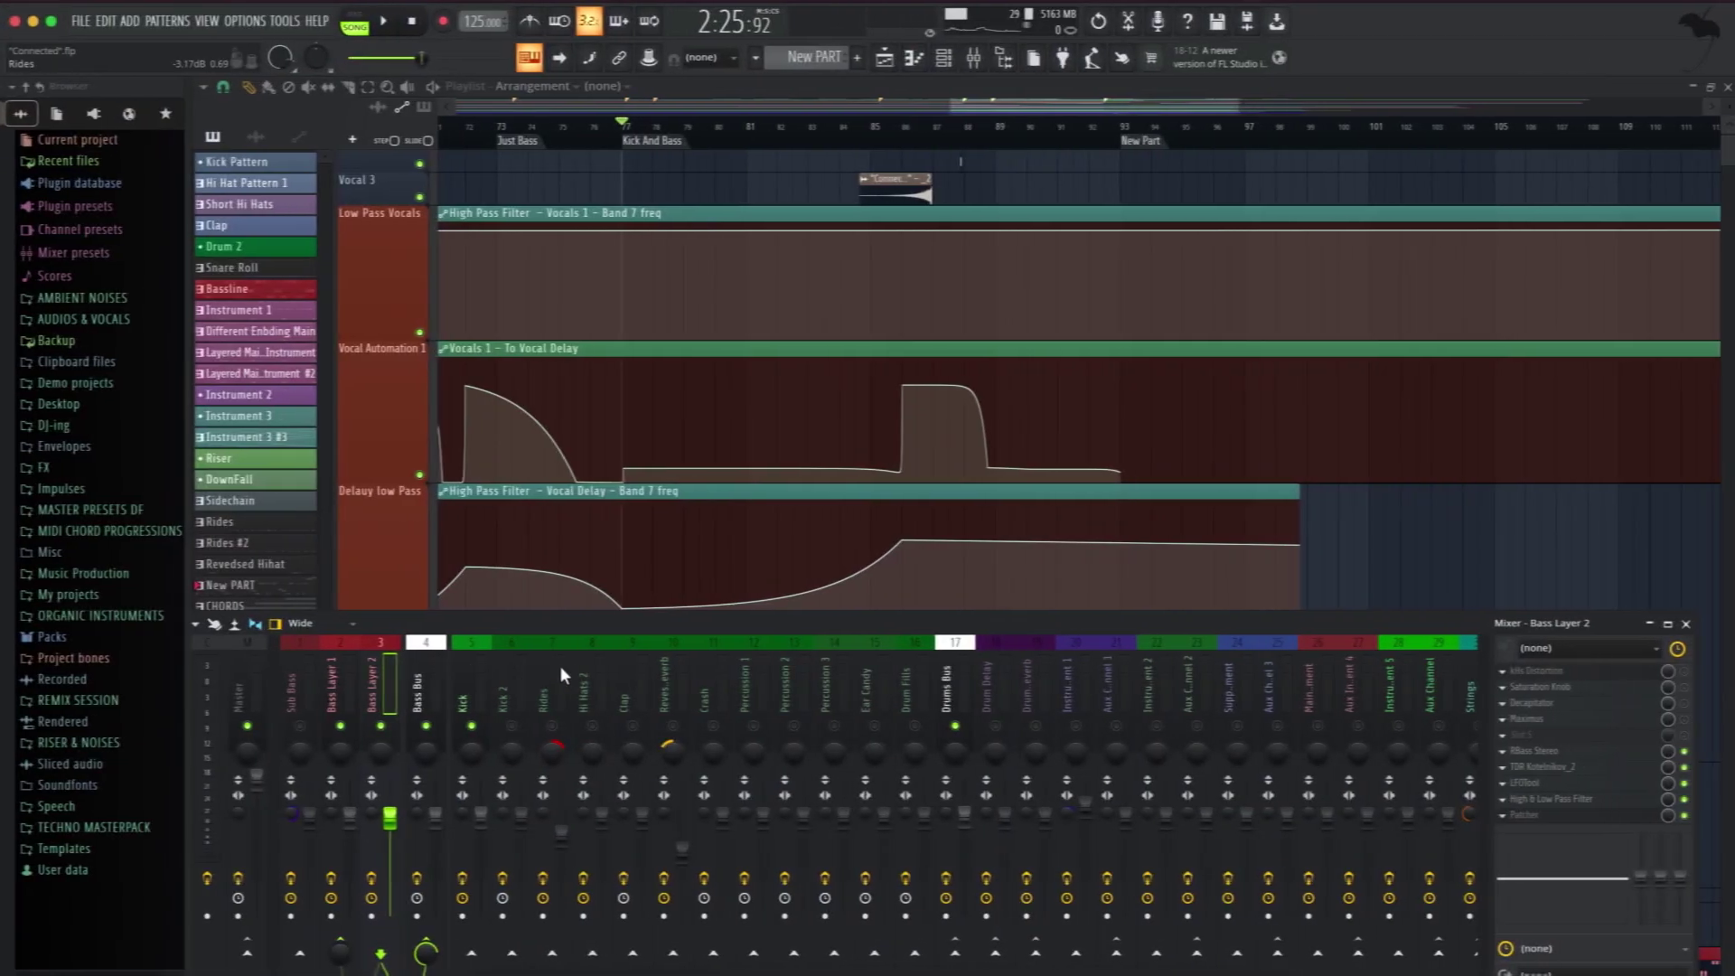
Close the Rides Parametric EQ 2.
scroll(567, 689, down, 5)
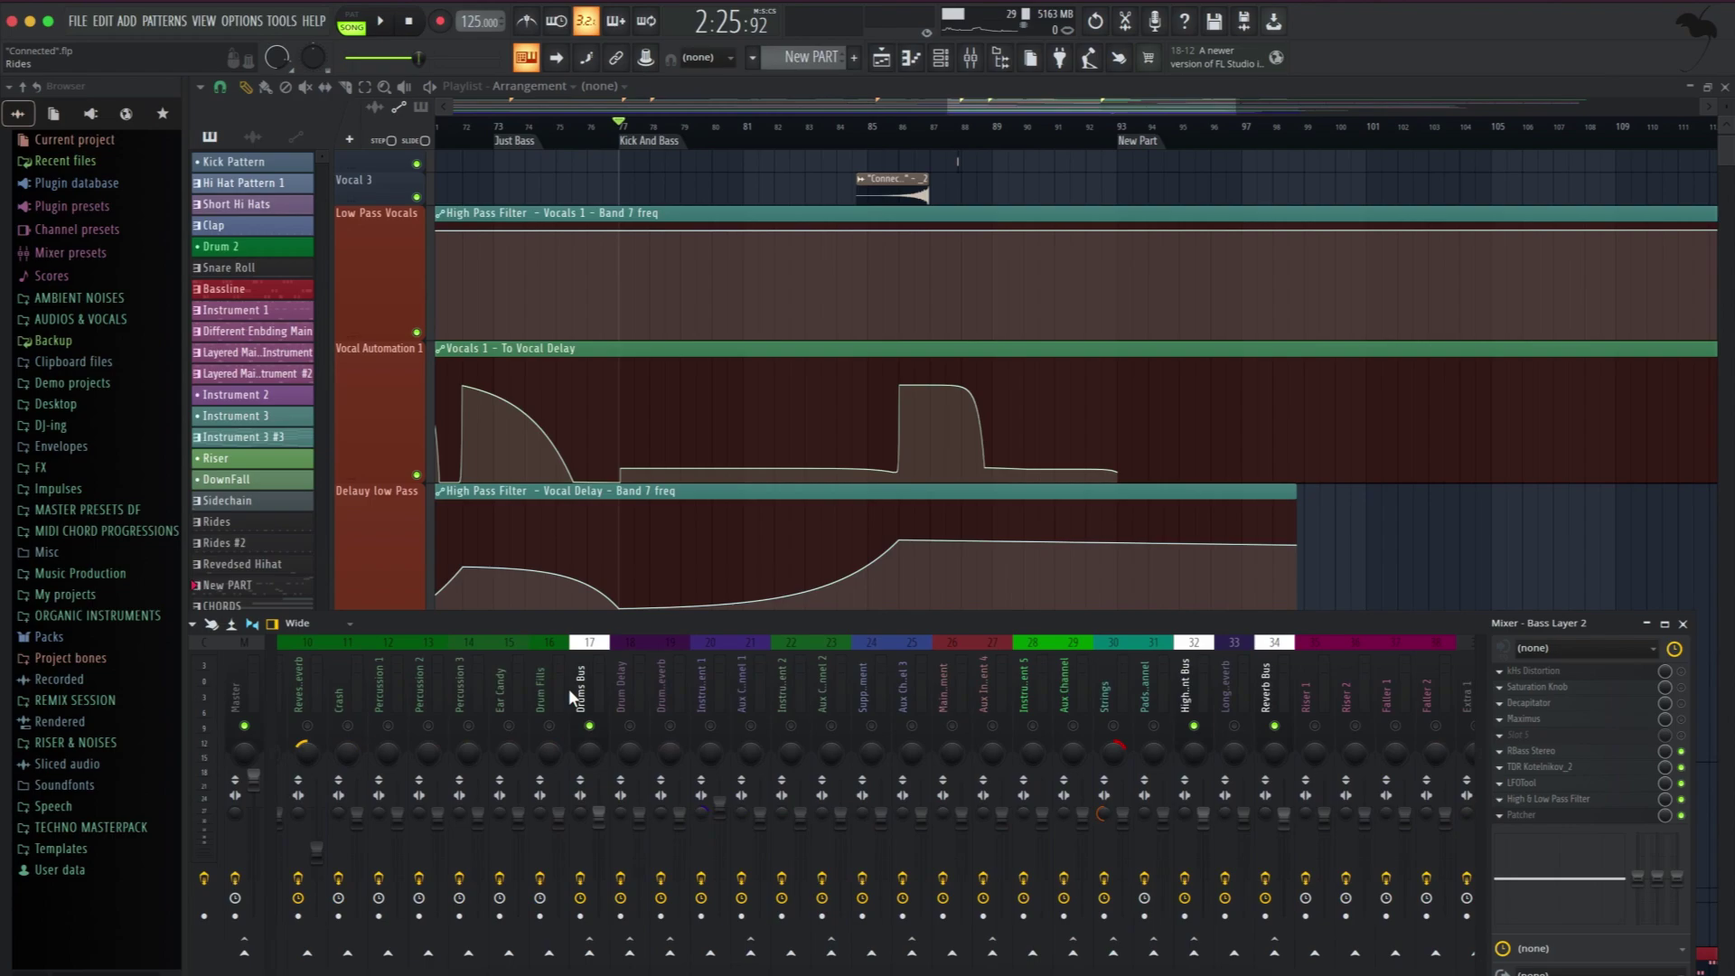
scroll(568, 688, right, 7)
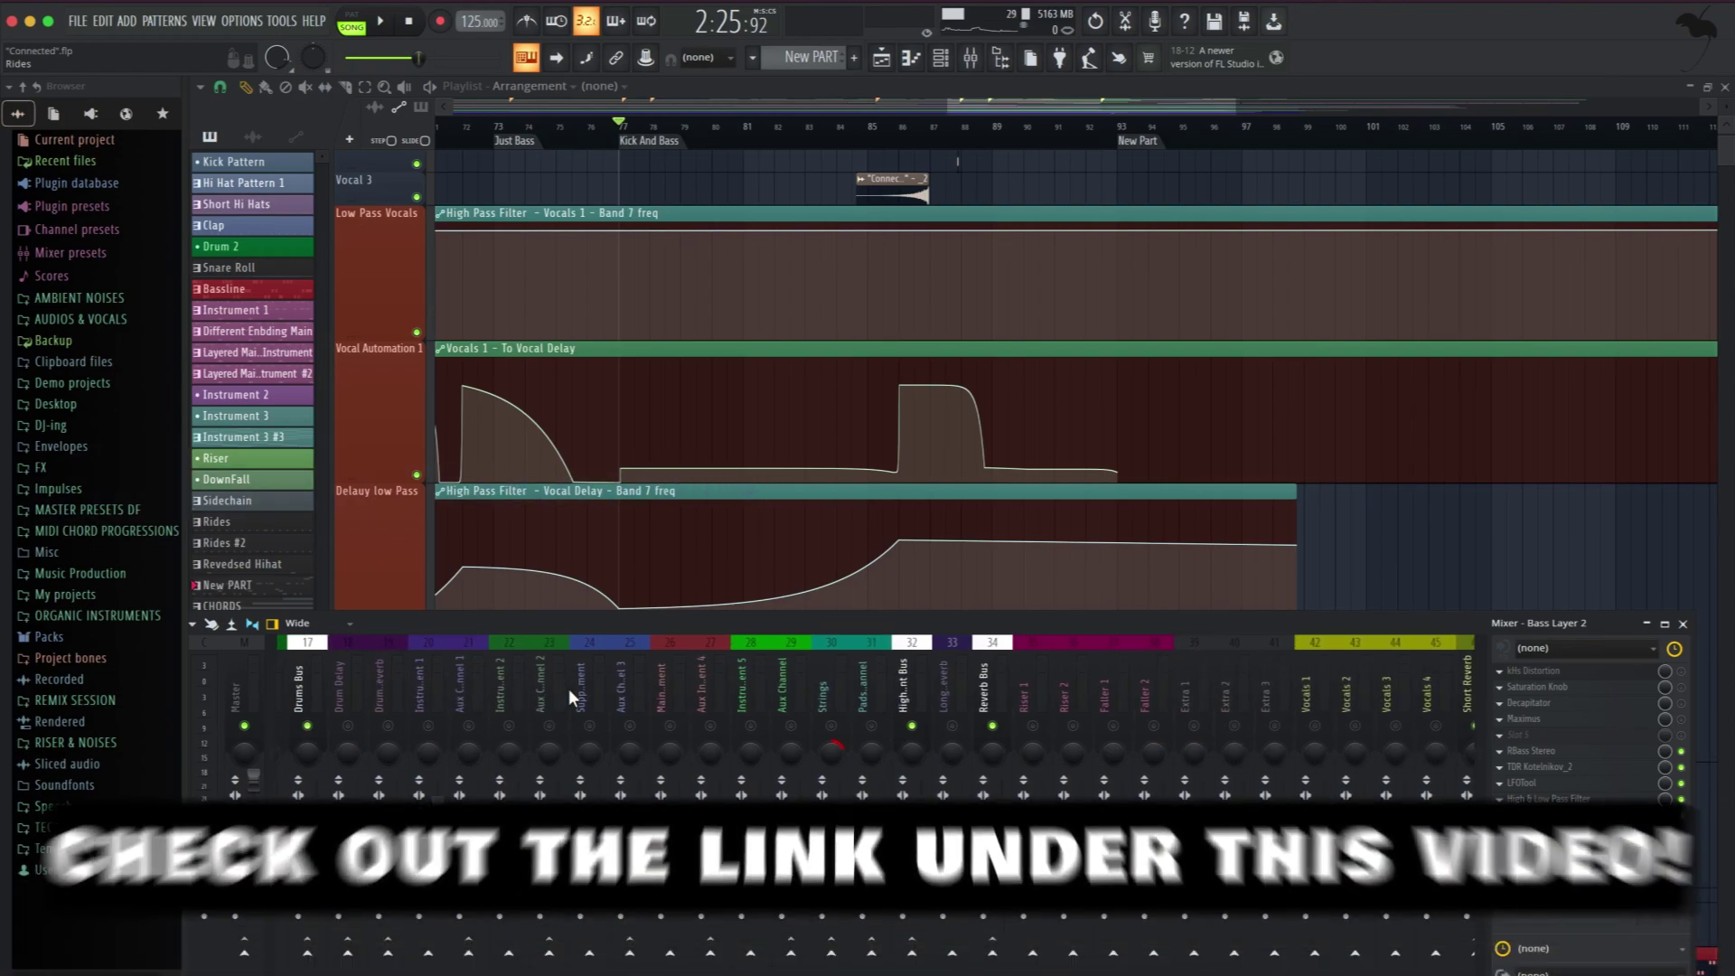
scroll(633, 687, left, 16)
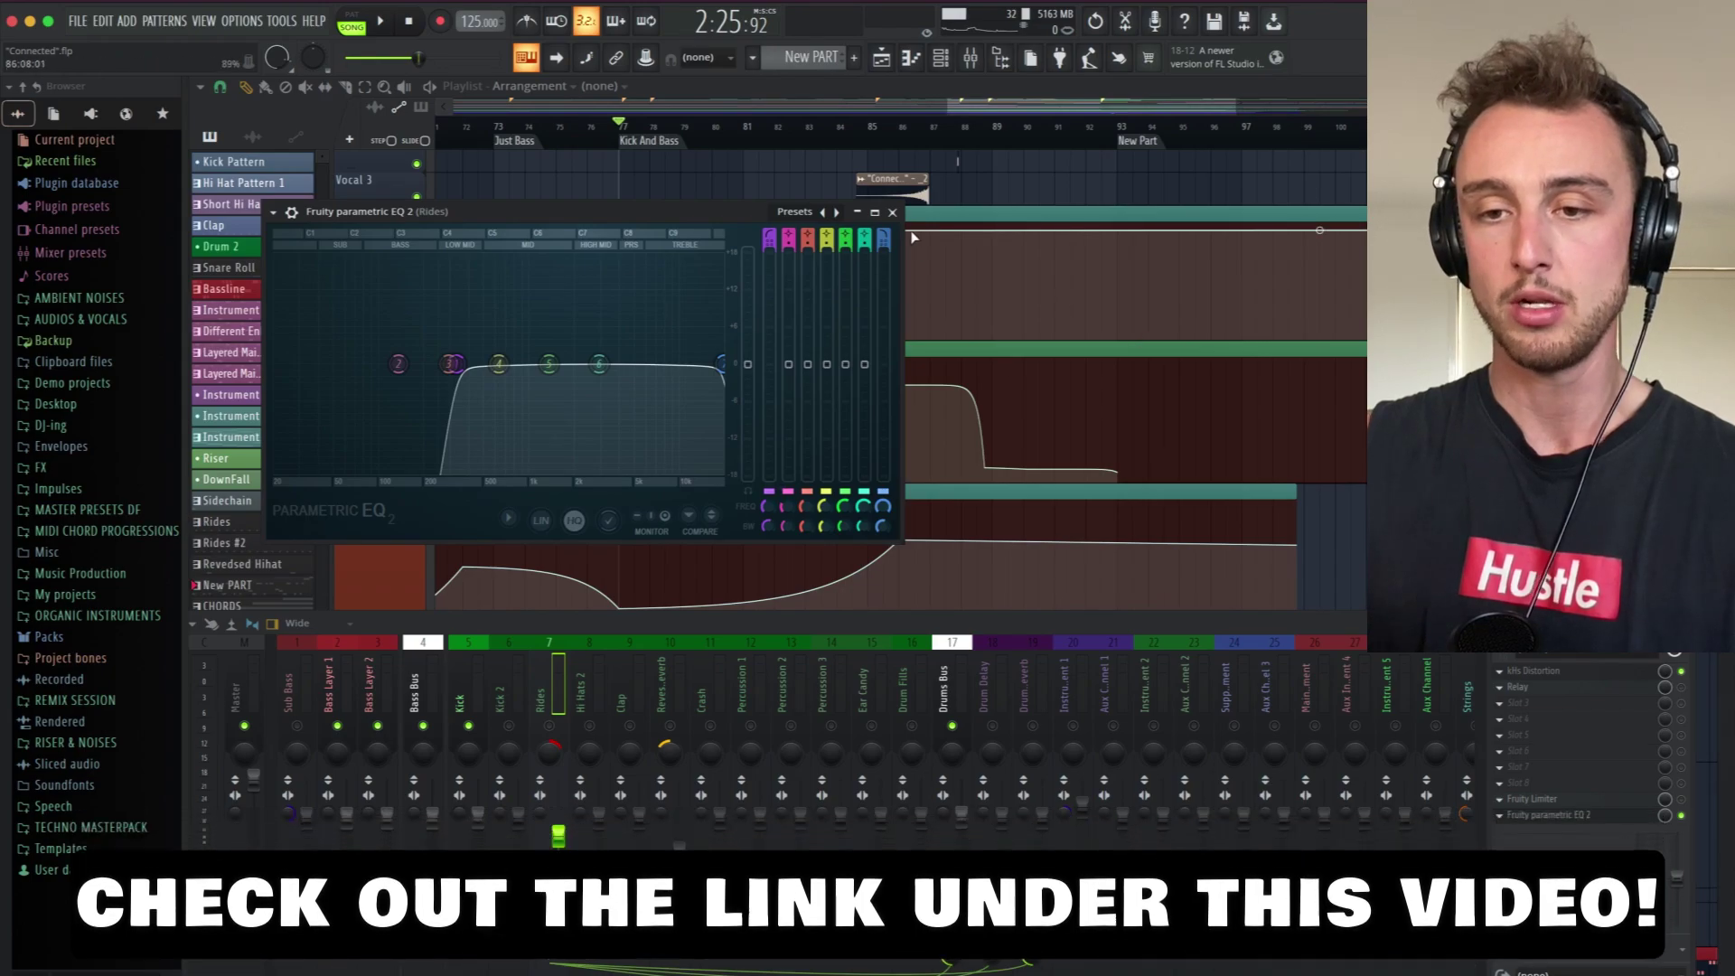
click(892, 211)
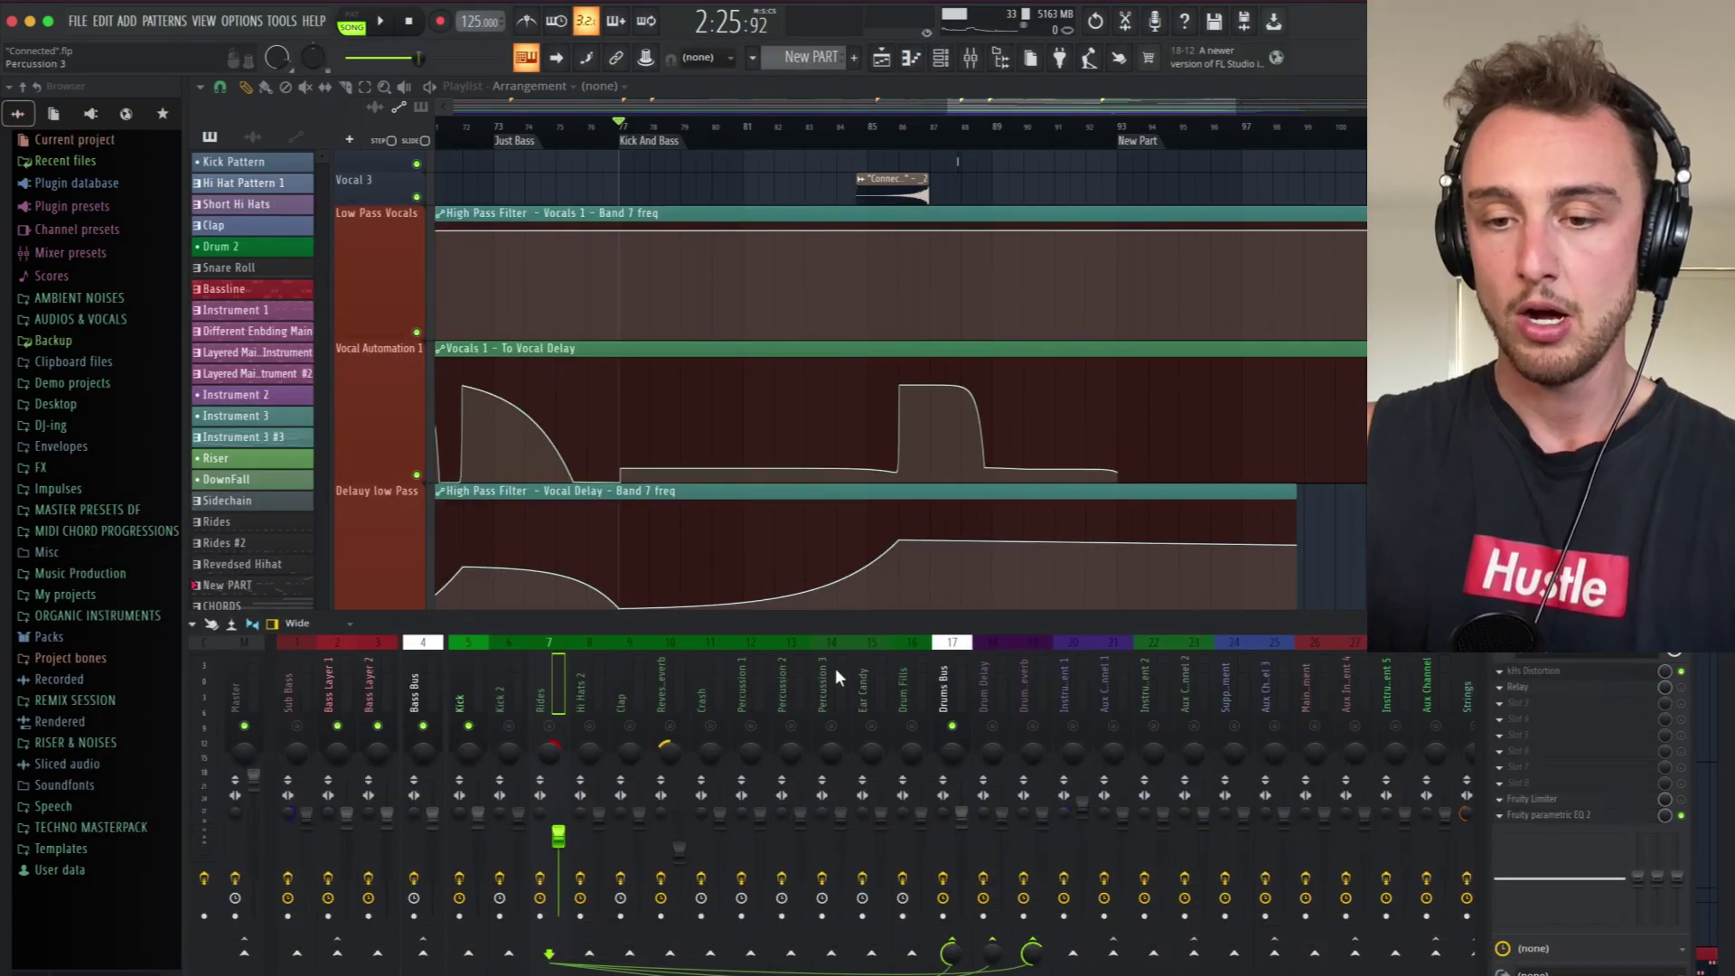
Inspect mixer channel 21 and Instrument 2's high and low pass filter.
click(1121, 677)
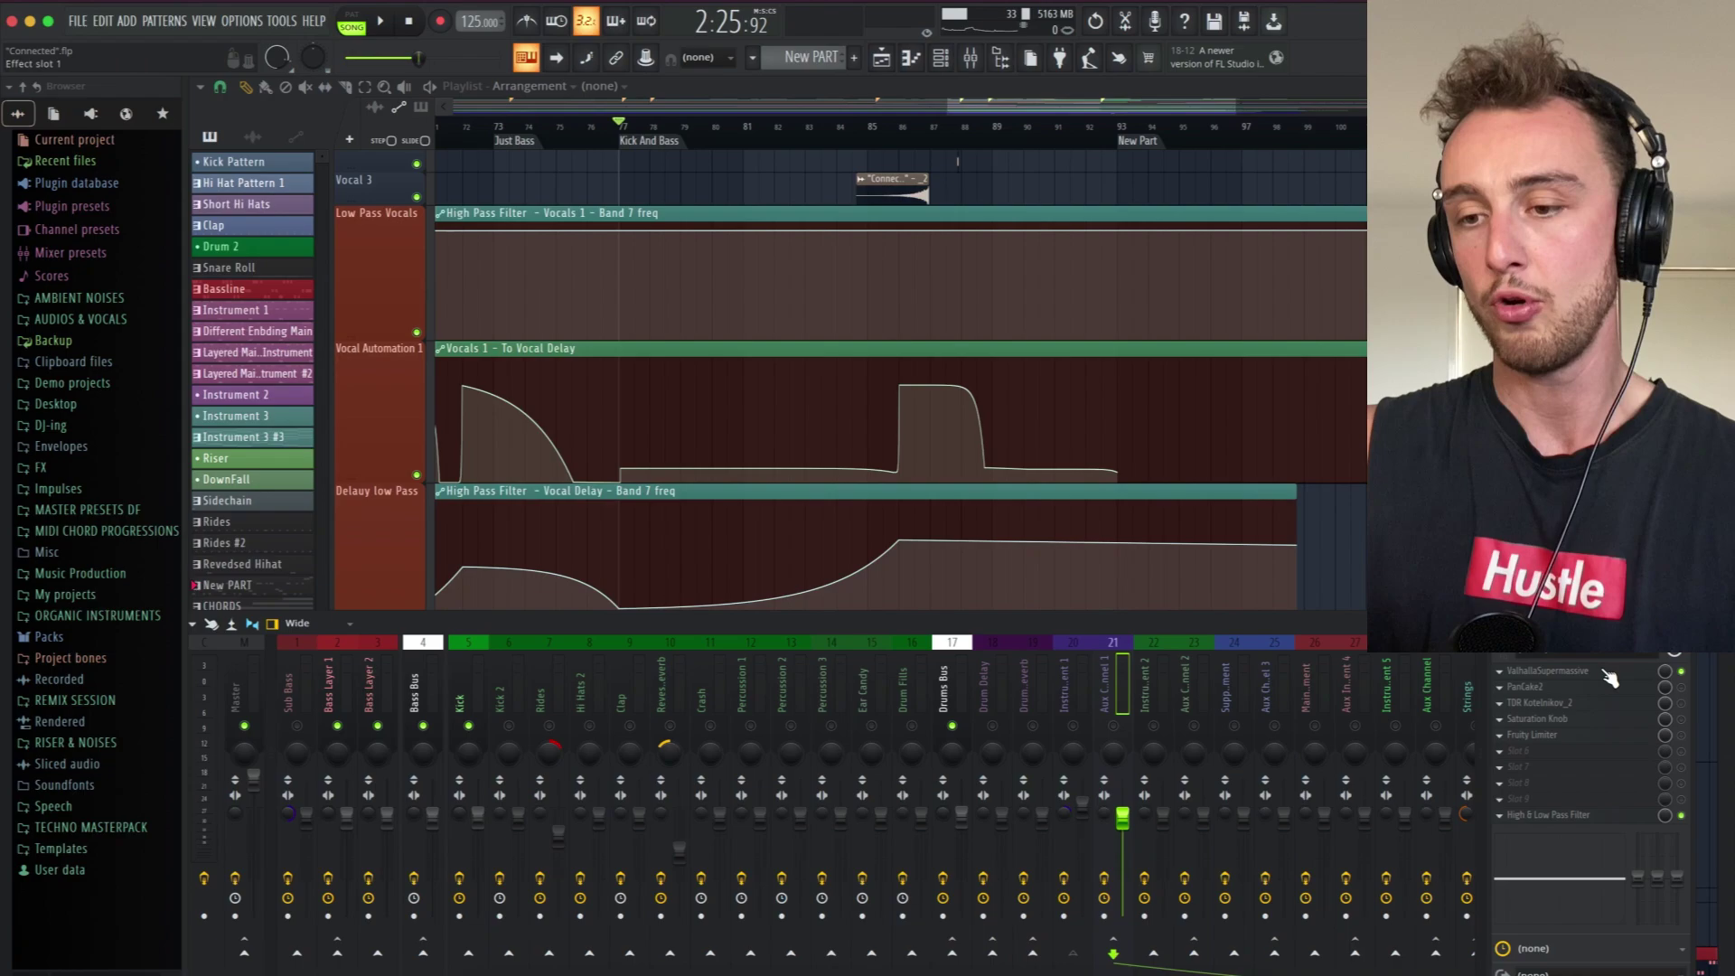
scroll(1238, 653, right, 4)
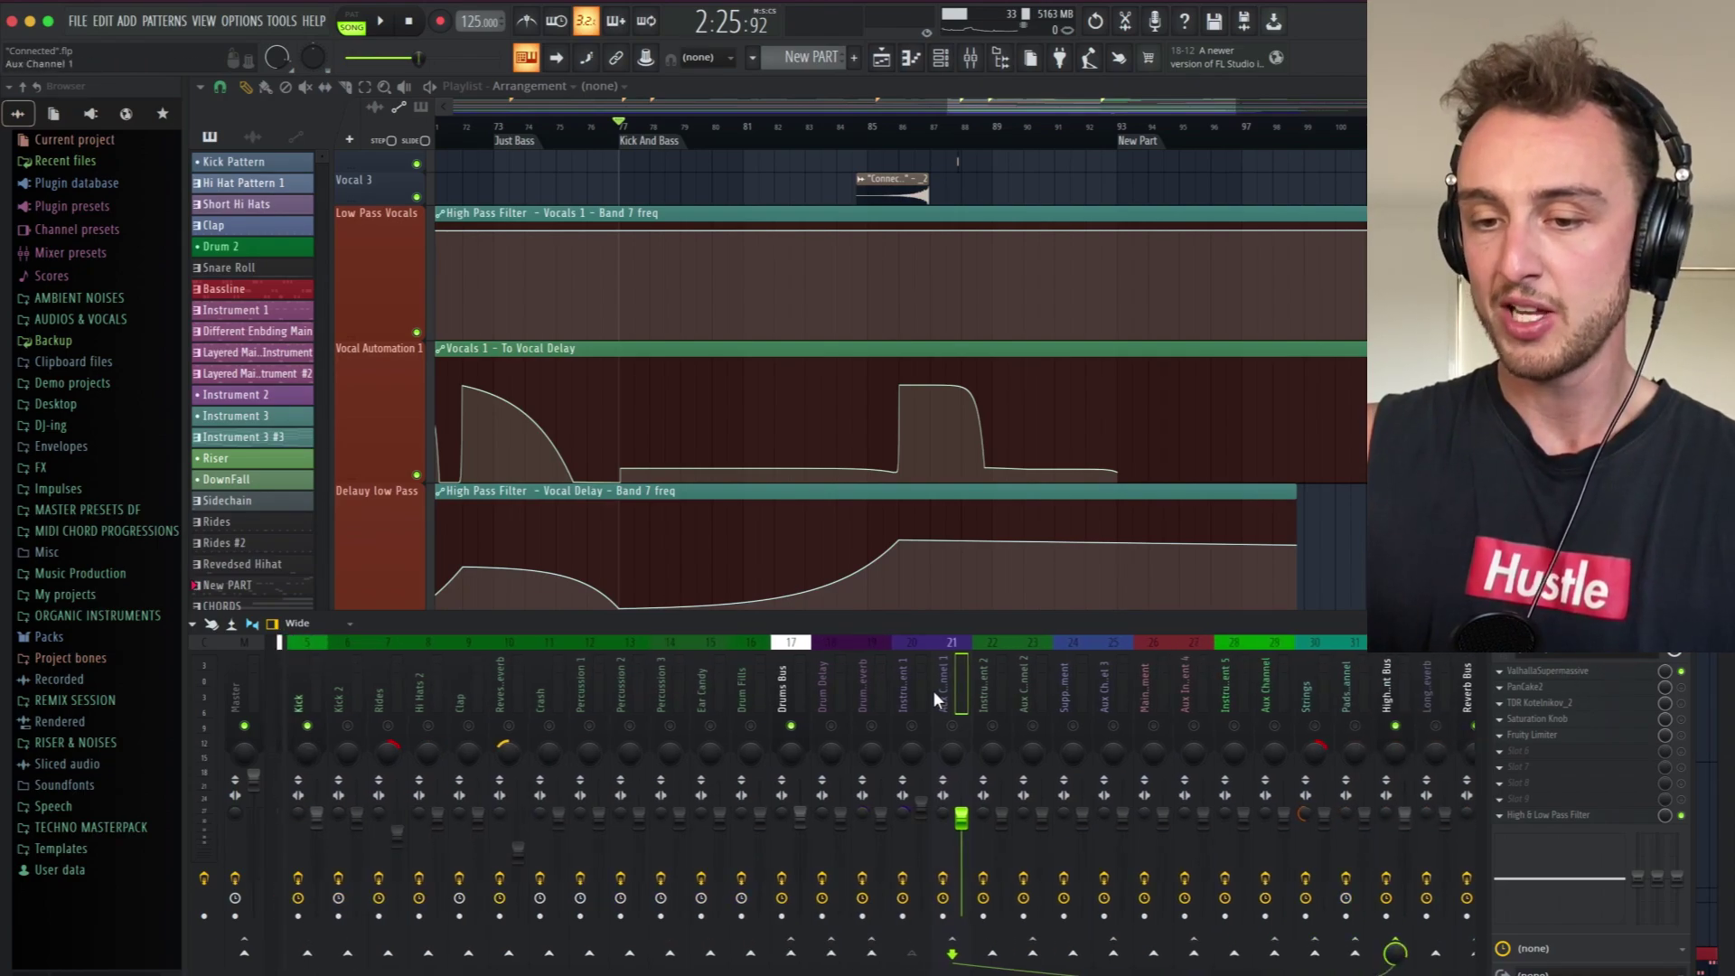
click(976, 682)
click(1583, 817)
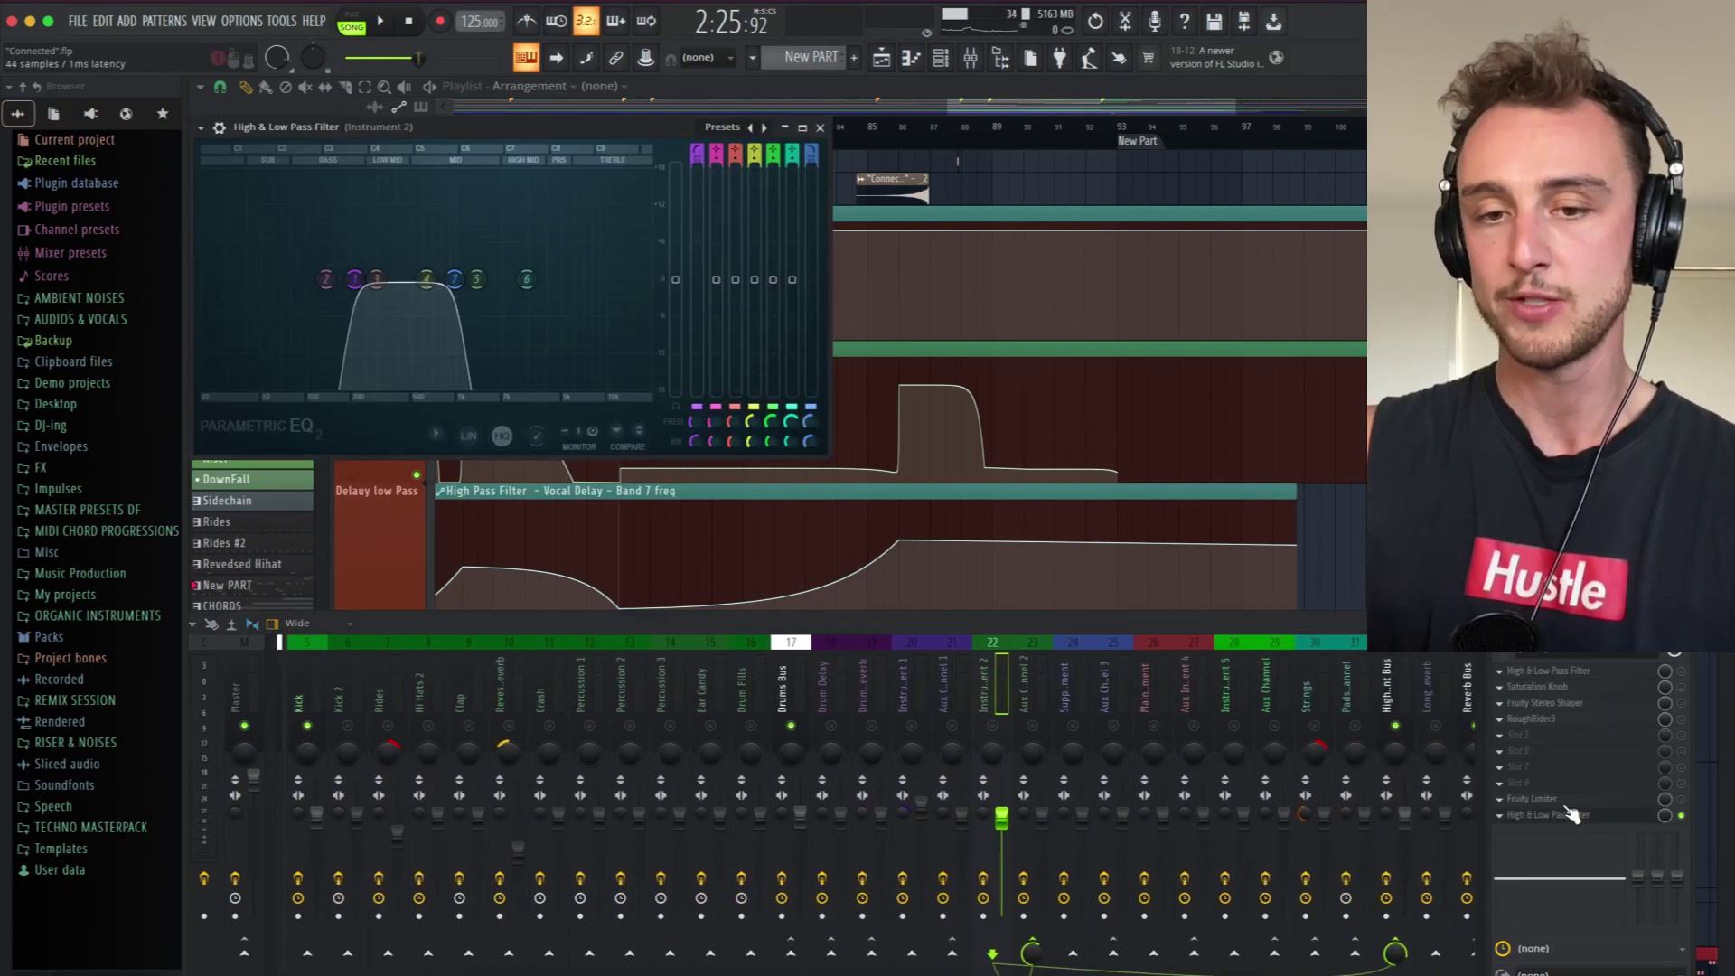
click(822, 127)
Scroll the mixer across to the Bass Bus insert chain.
scroll(463, 694, left, 4)
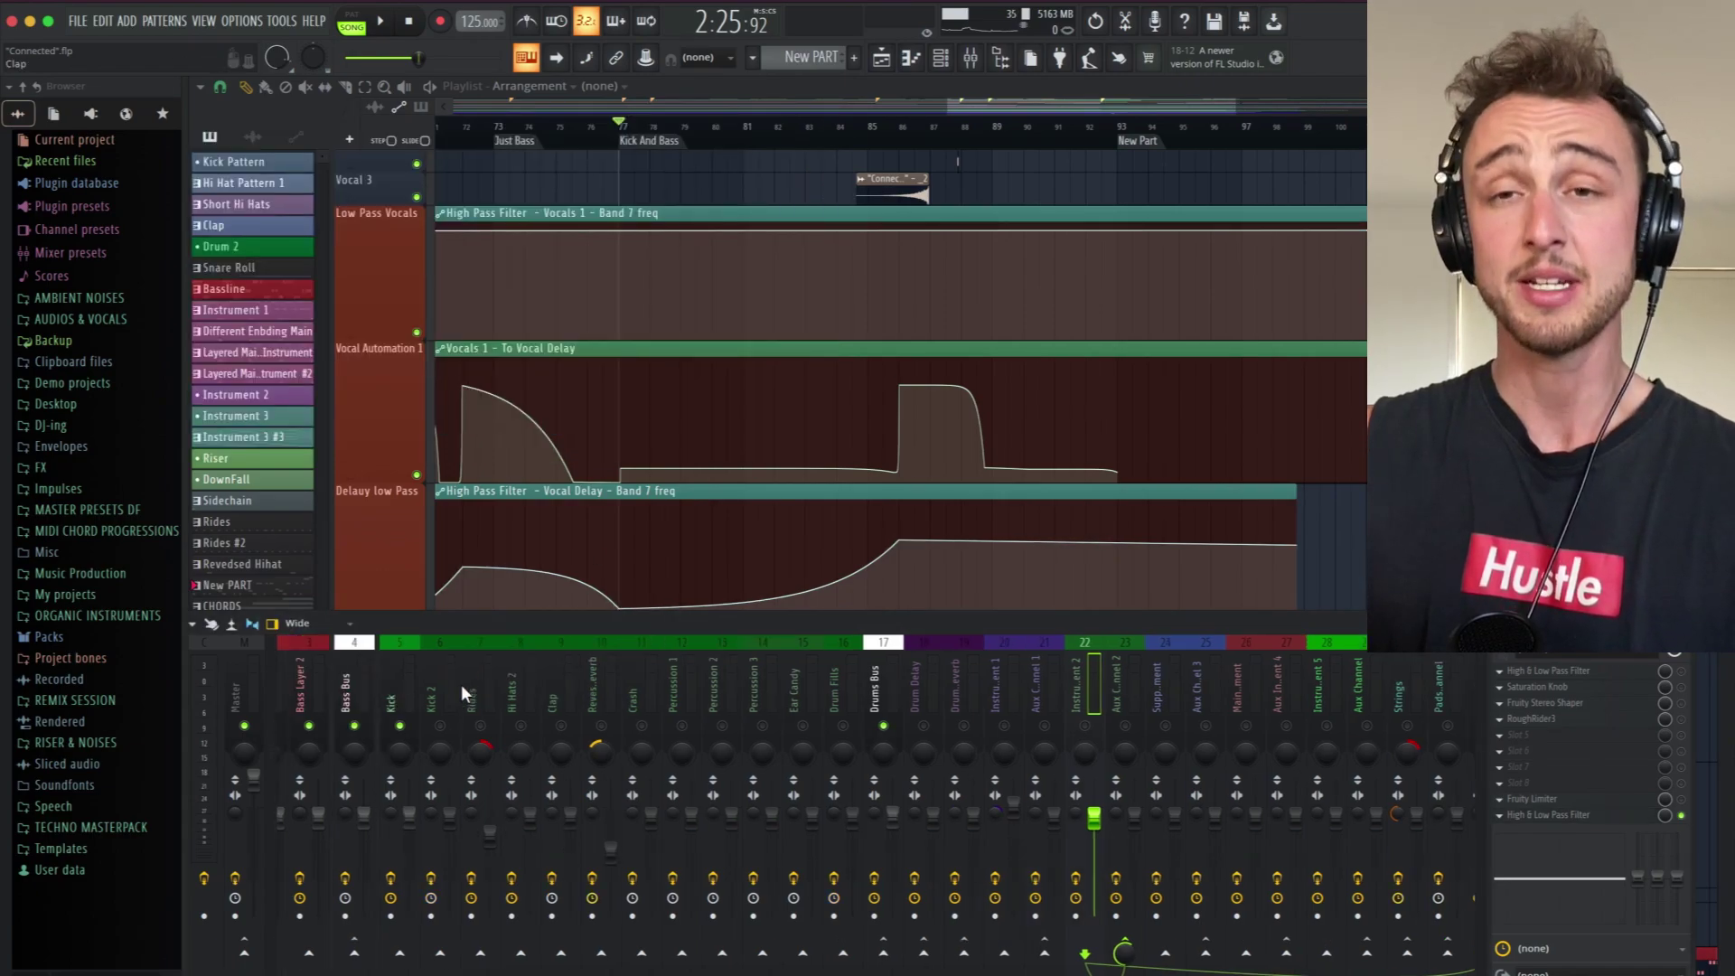
scroll(461, 694, right, 12)
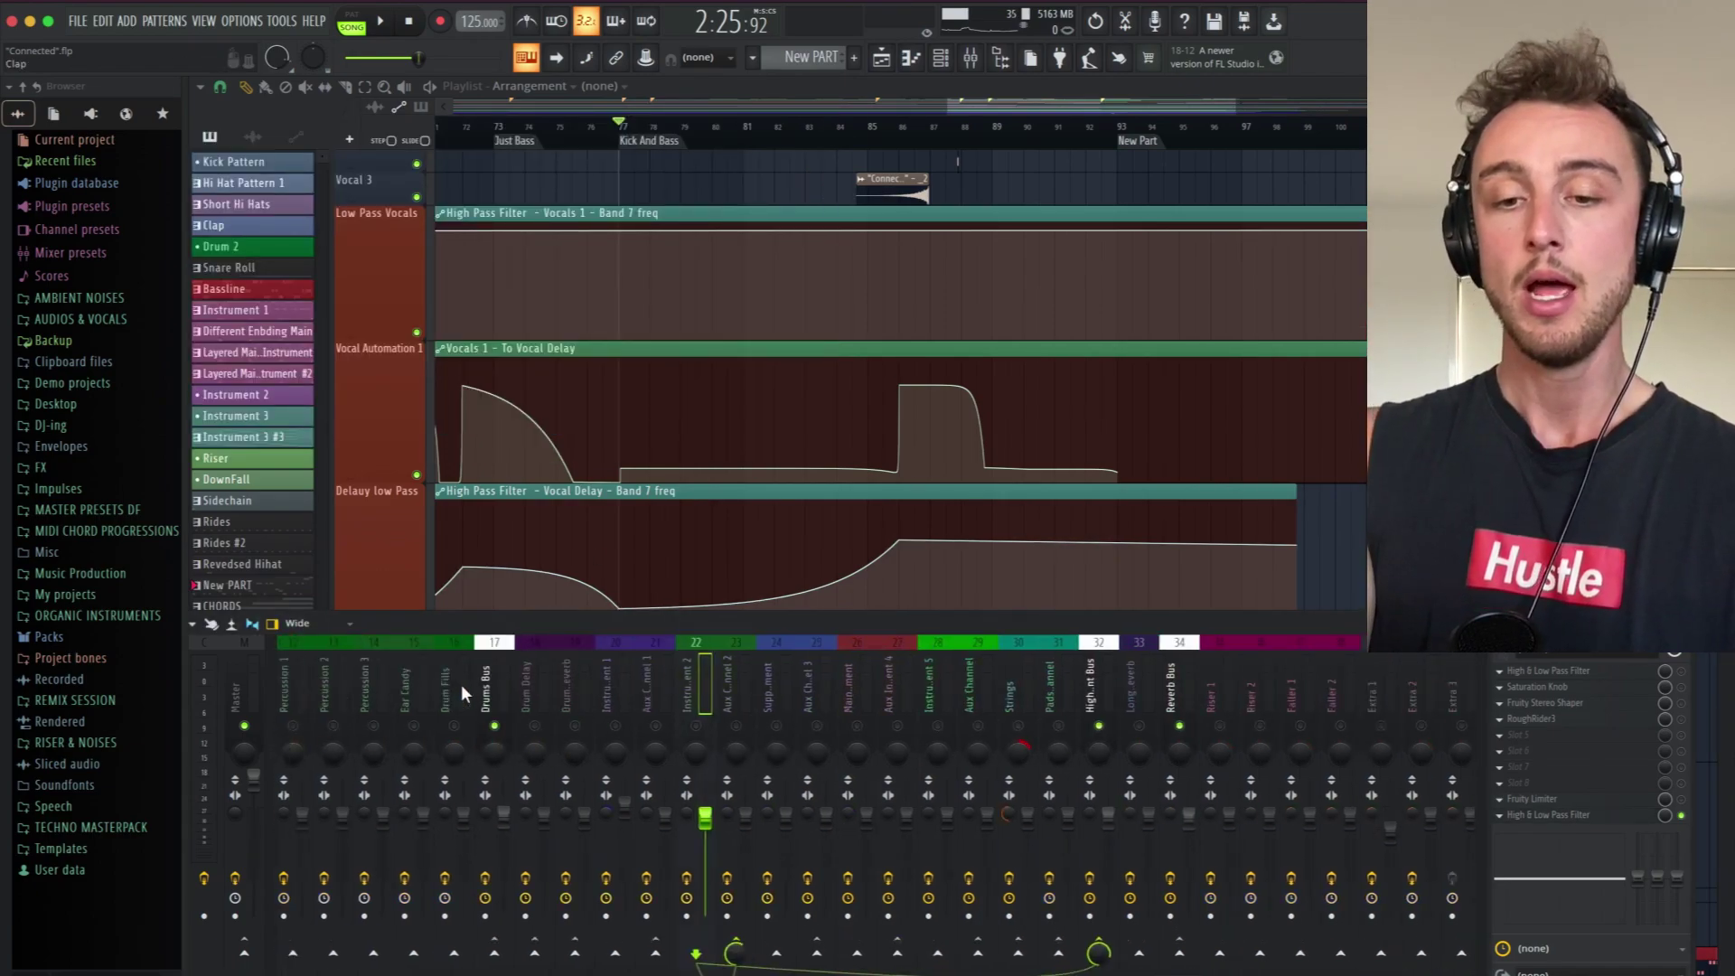
scroll(461, 694, right, 5)
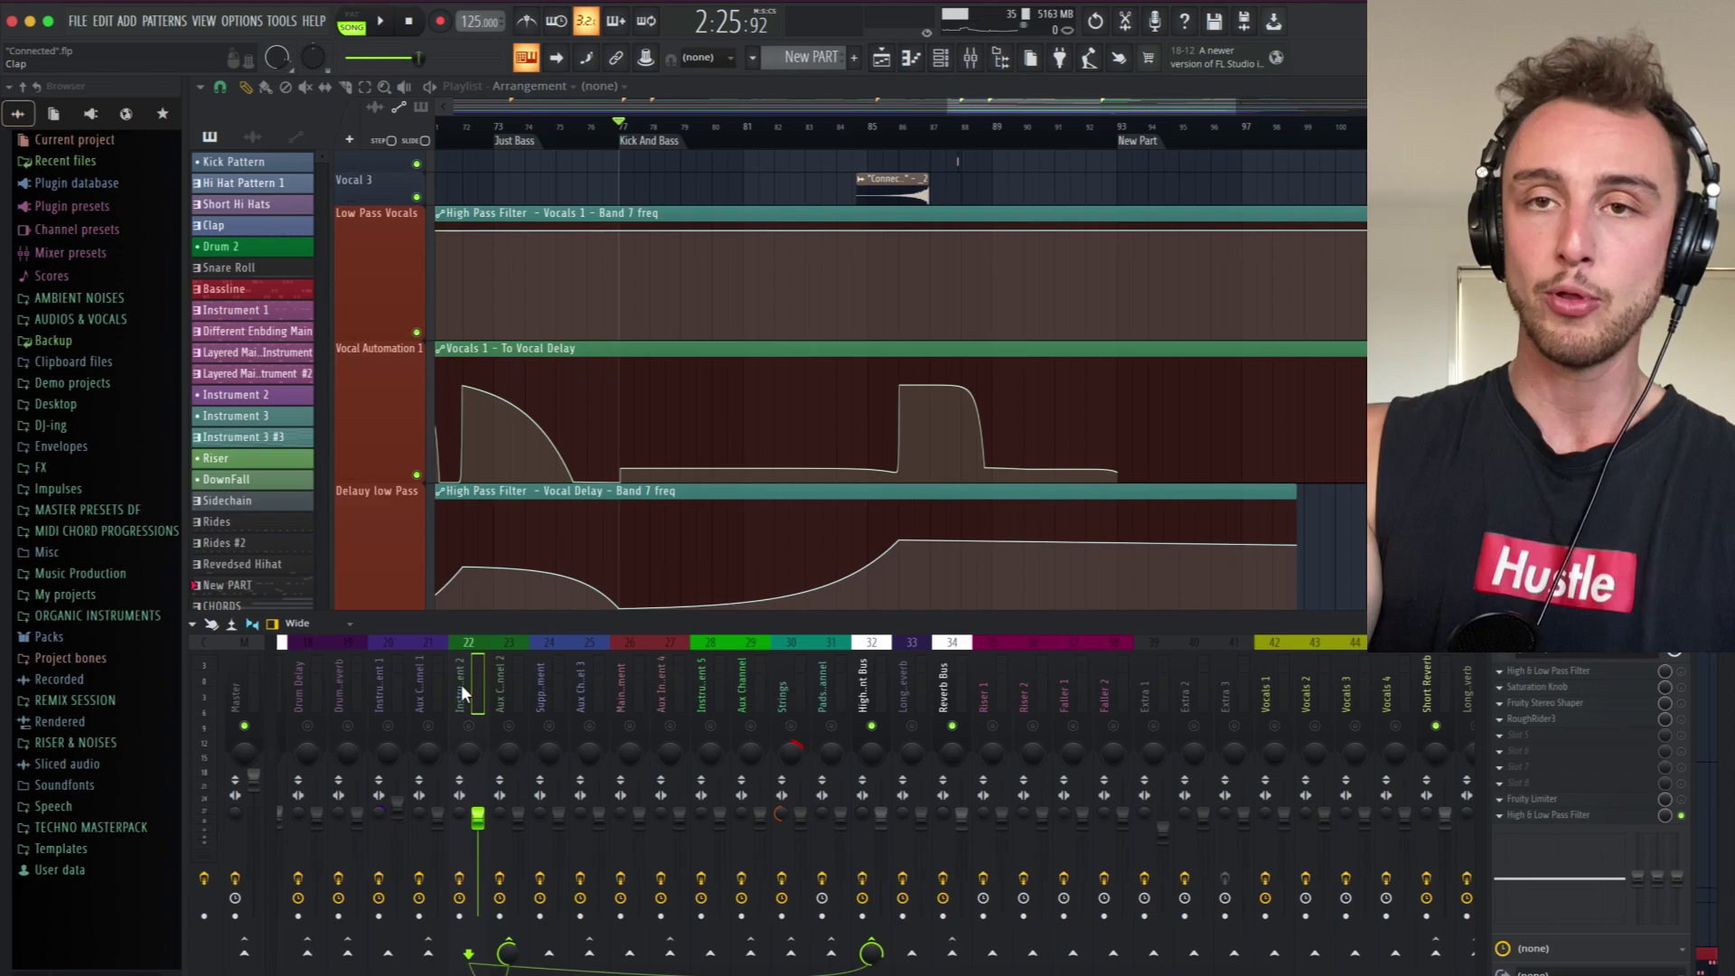
scroll(462, 694, right, 4)
scroll(895, 379, down, 4)
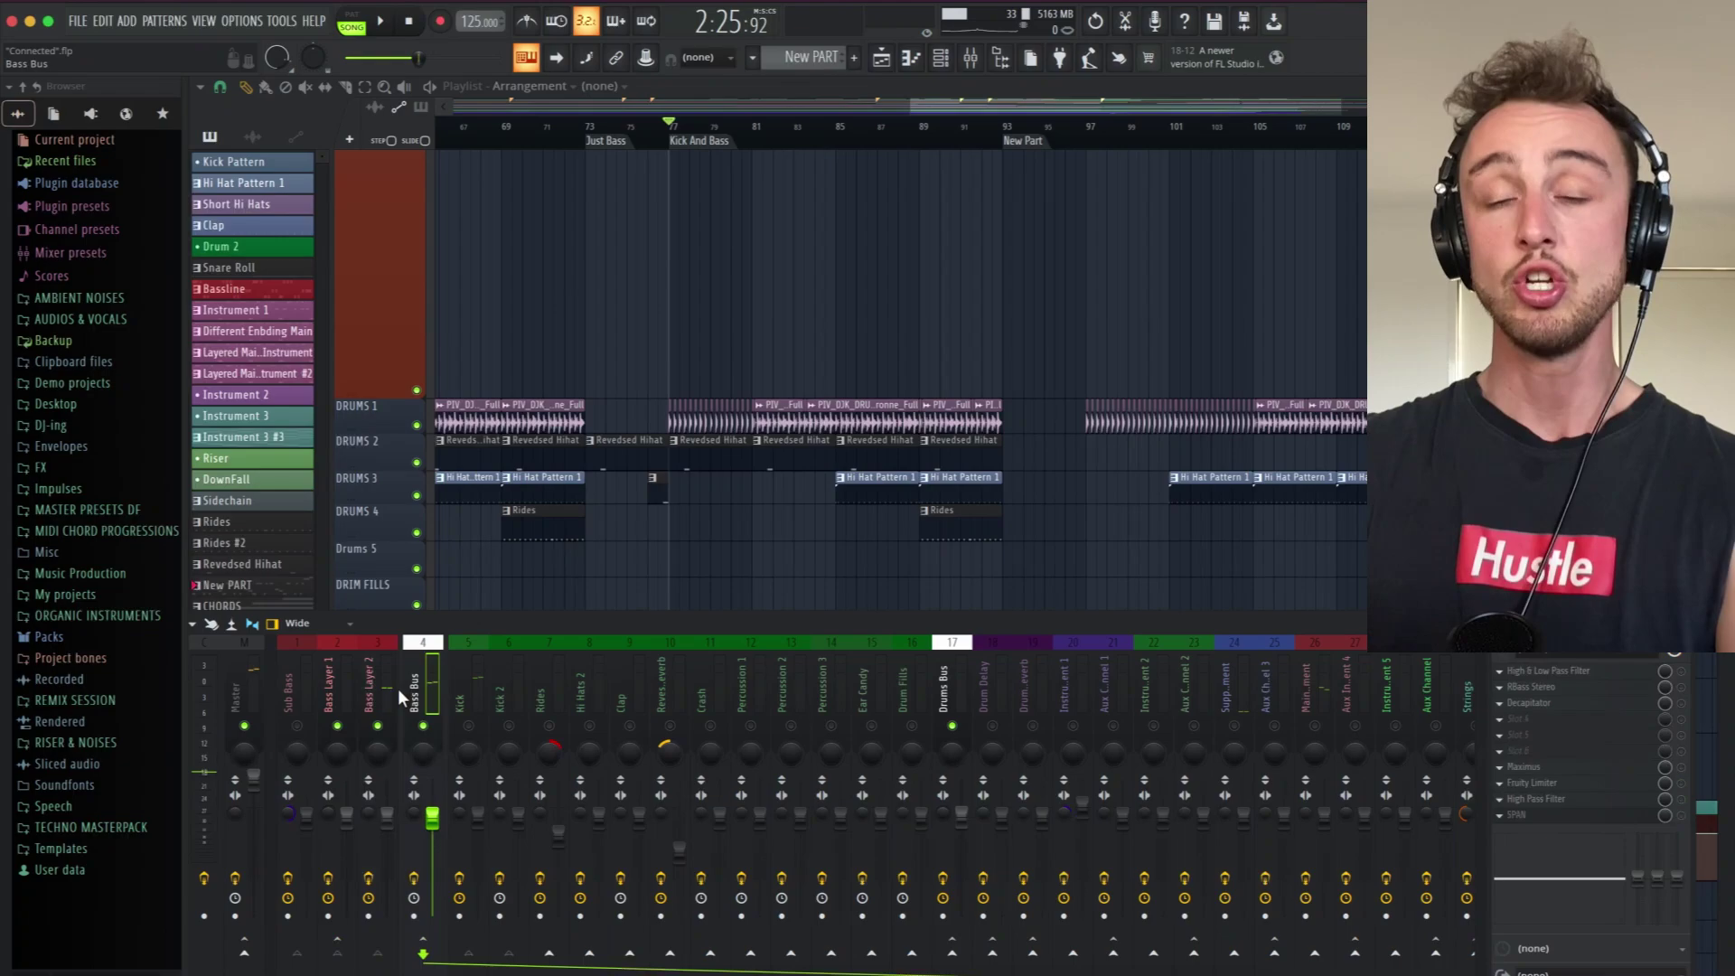
Switch from Bass Layer 2 to Bass Layer 1 and review its High & Low Pass Filter.
click(368, 688)
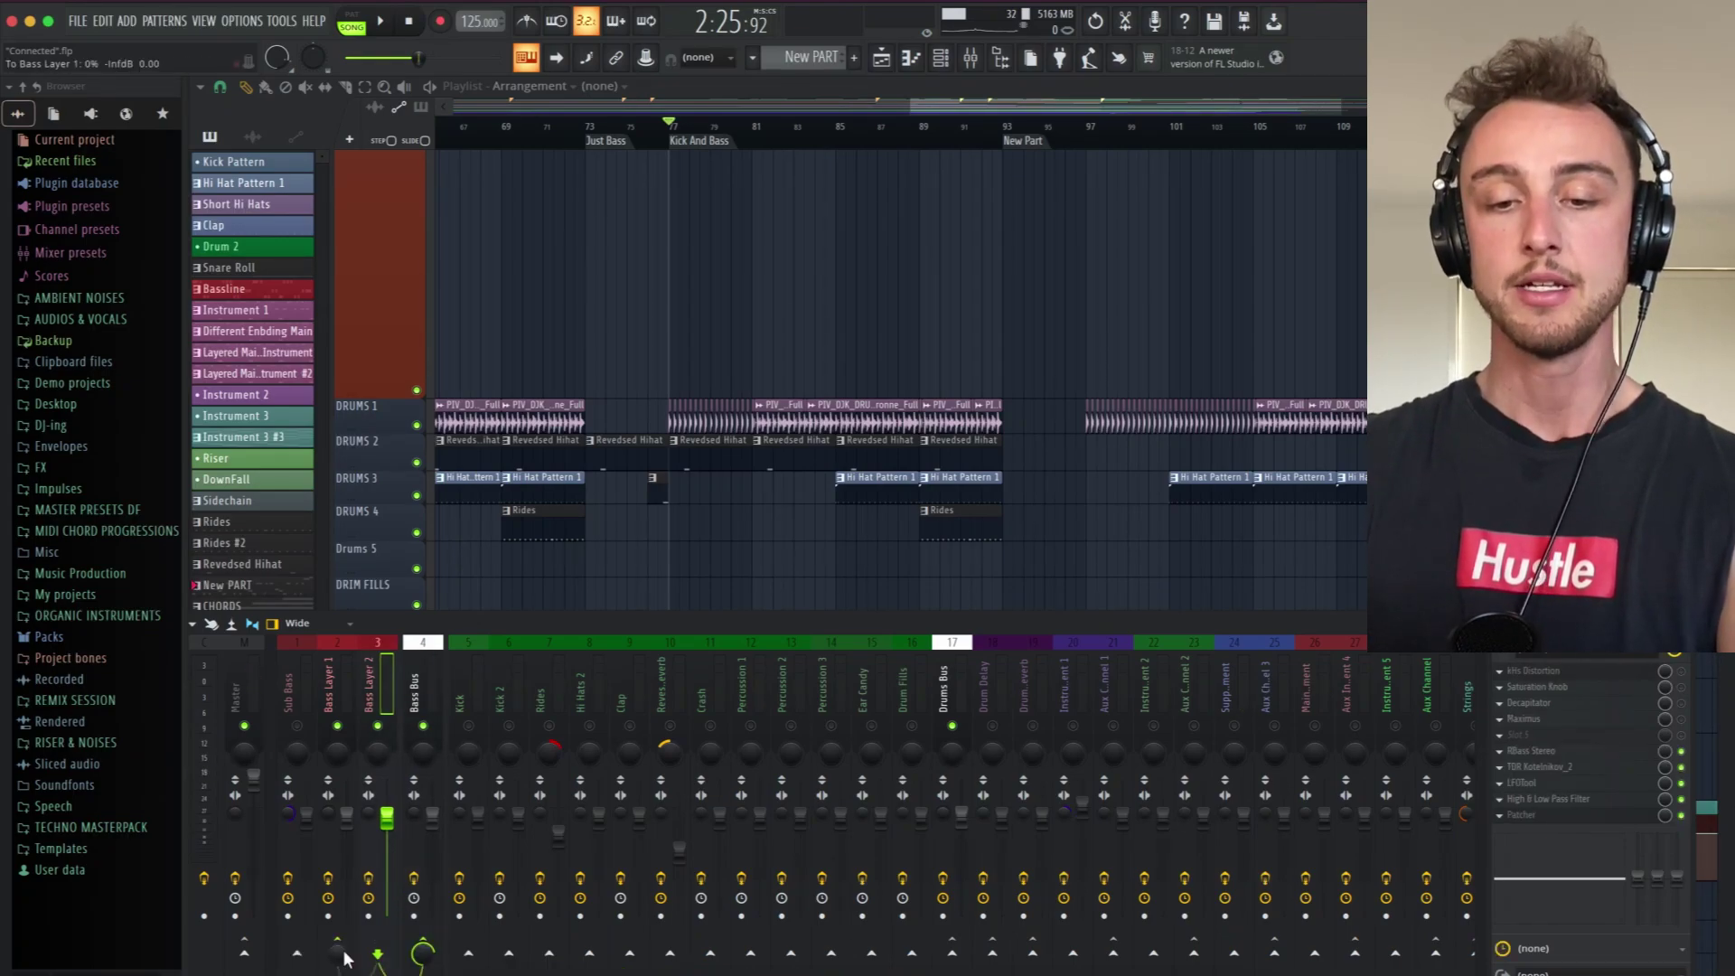
click(343, 688)
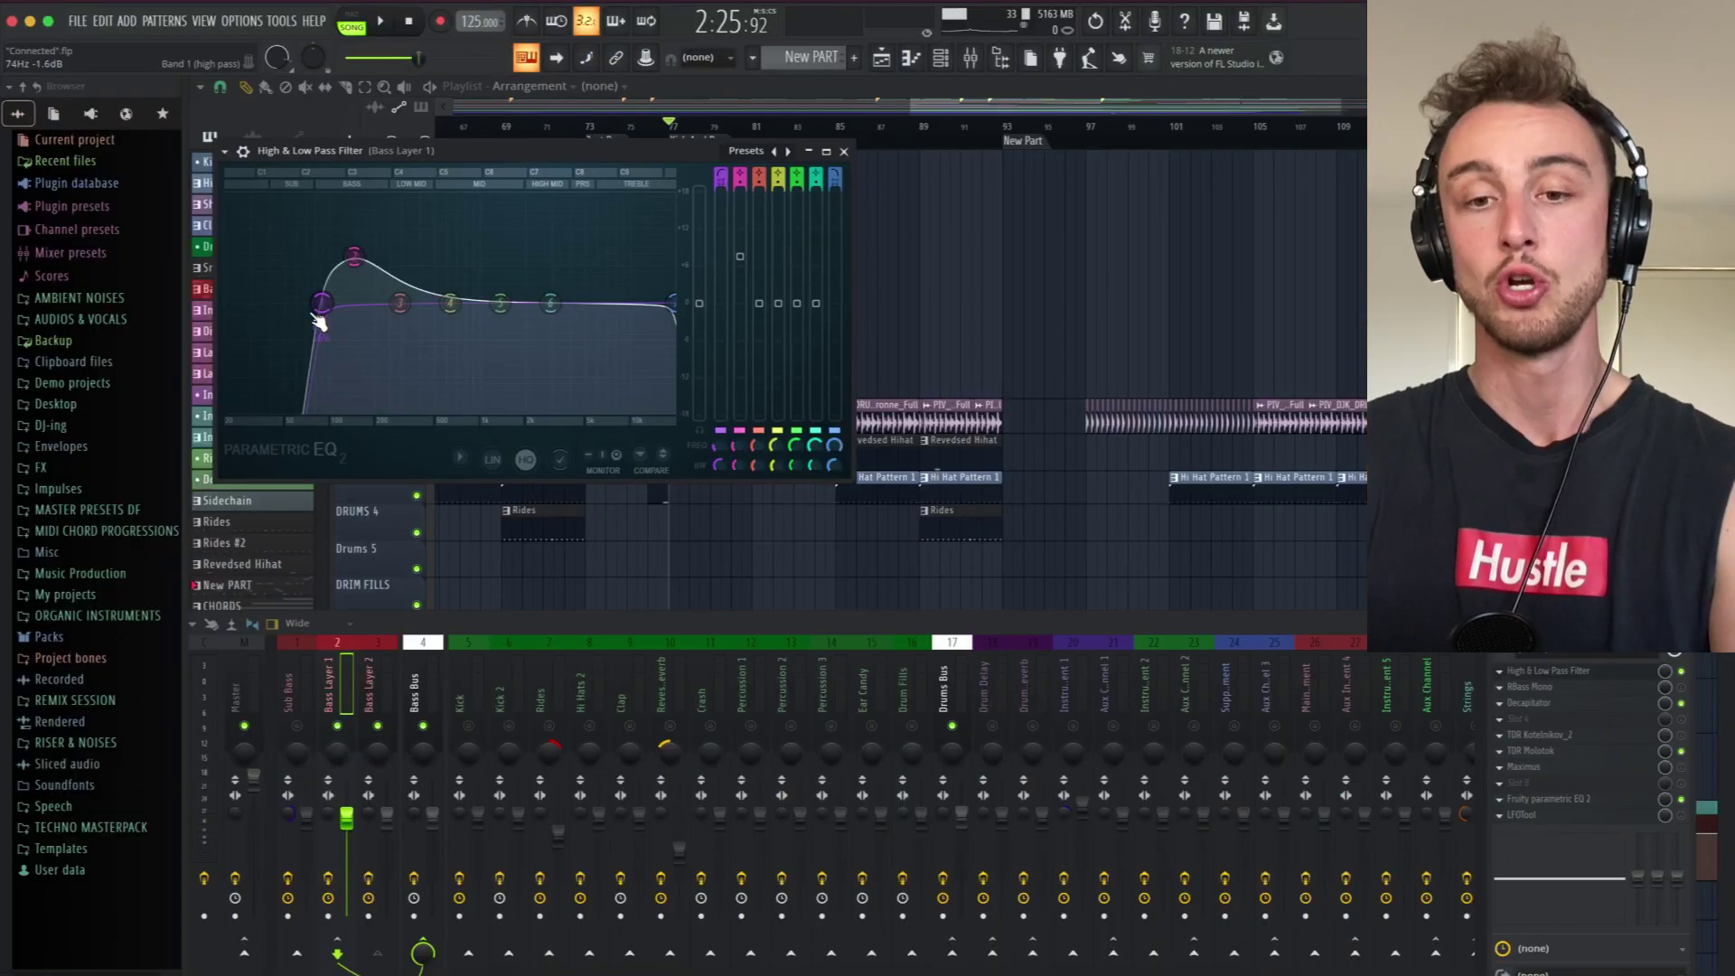
click(845, 152)
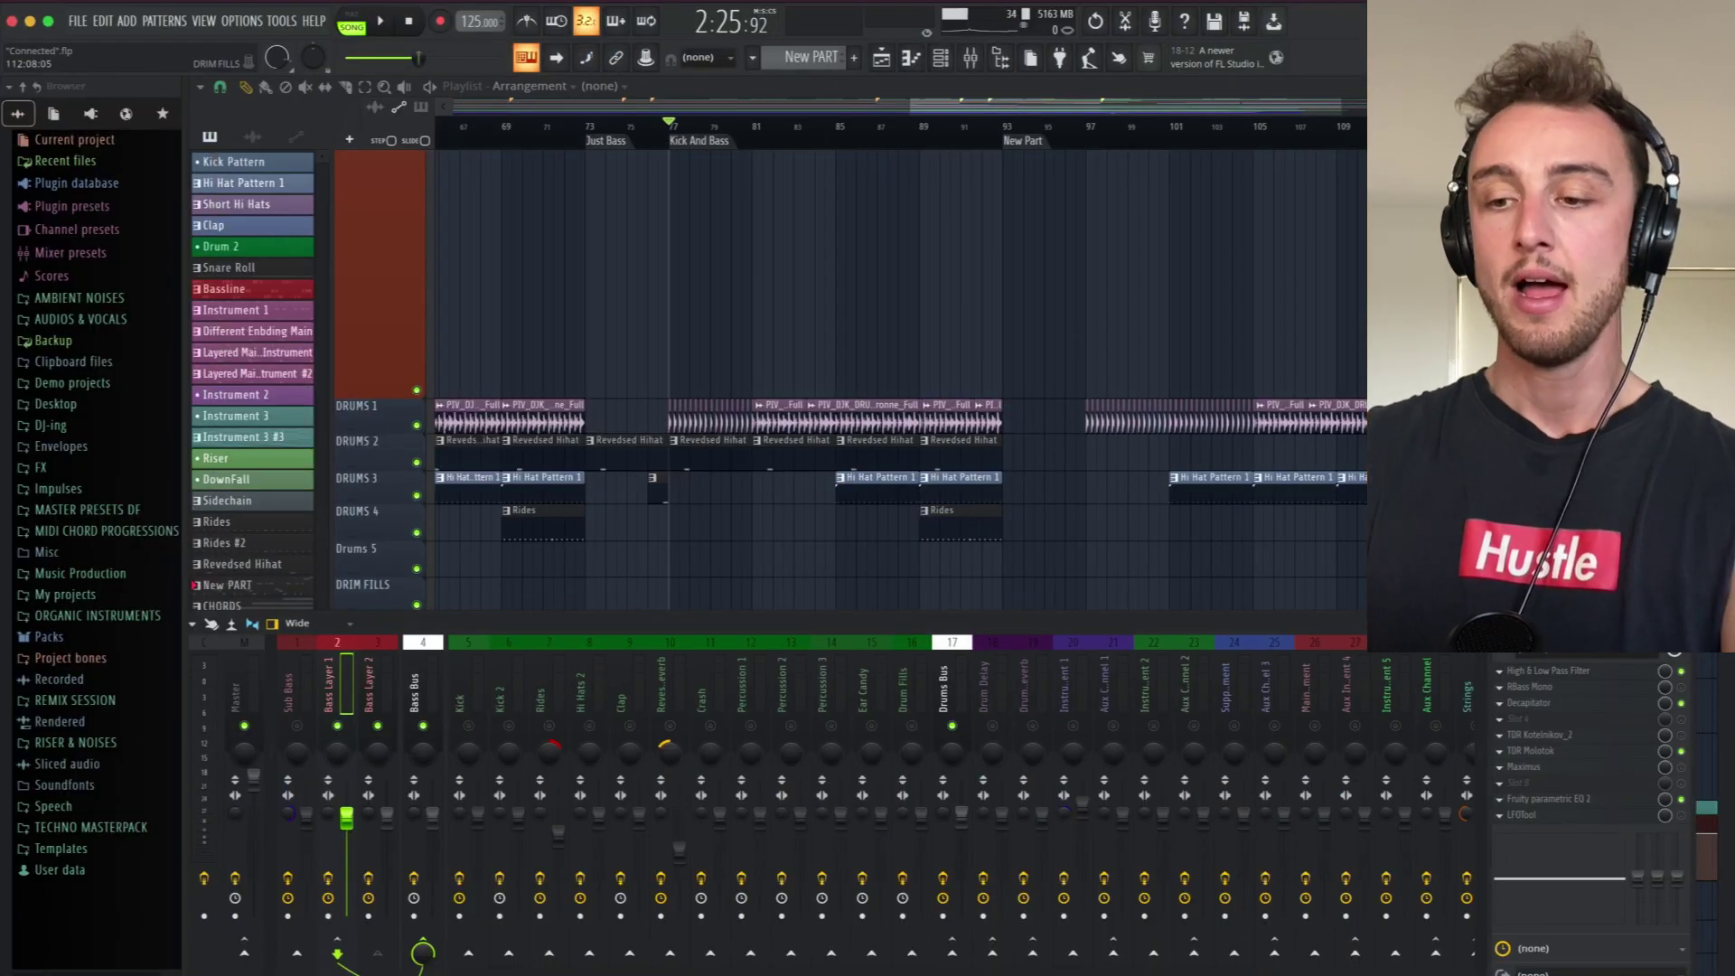
click(1543, 674)
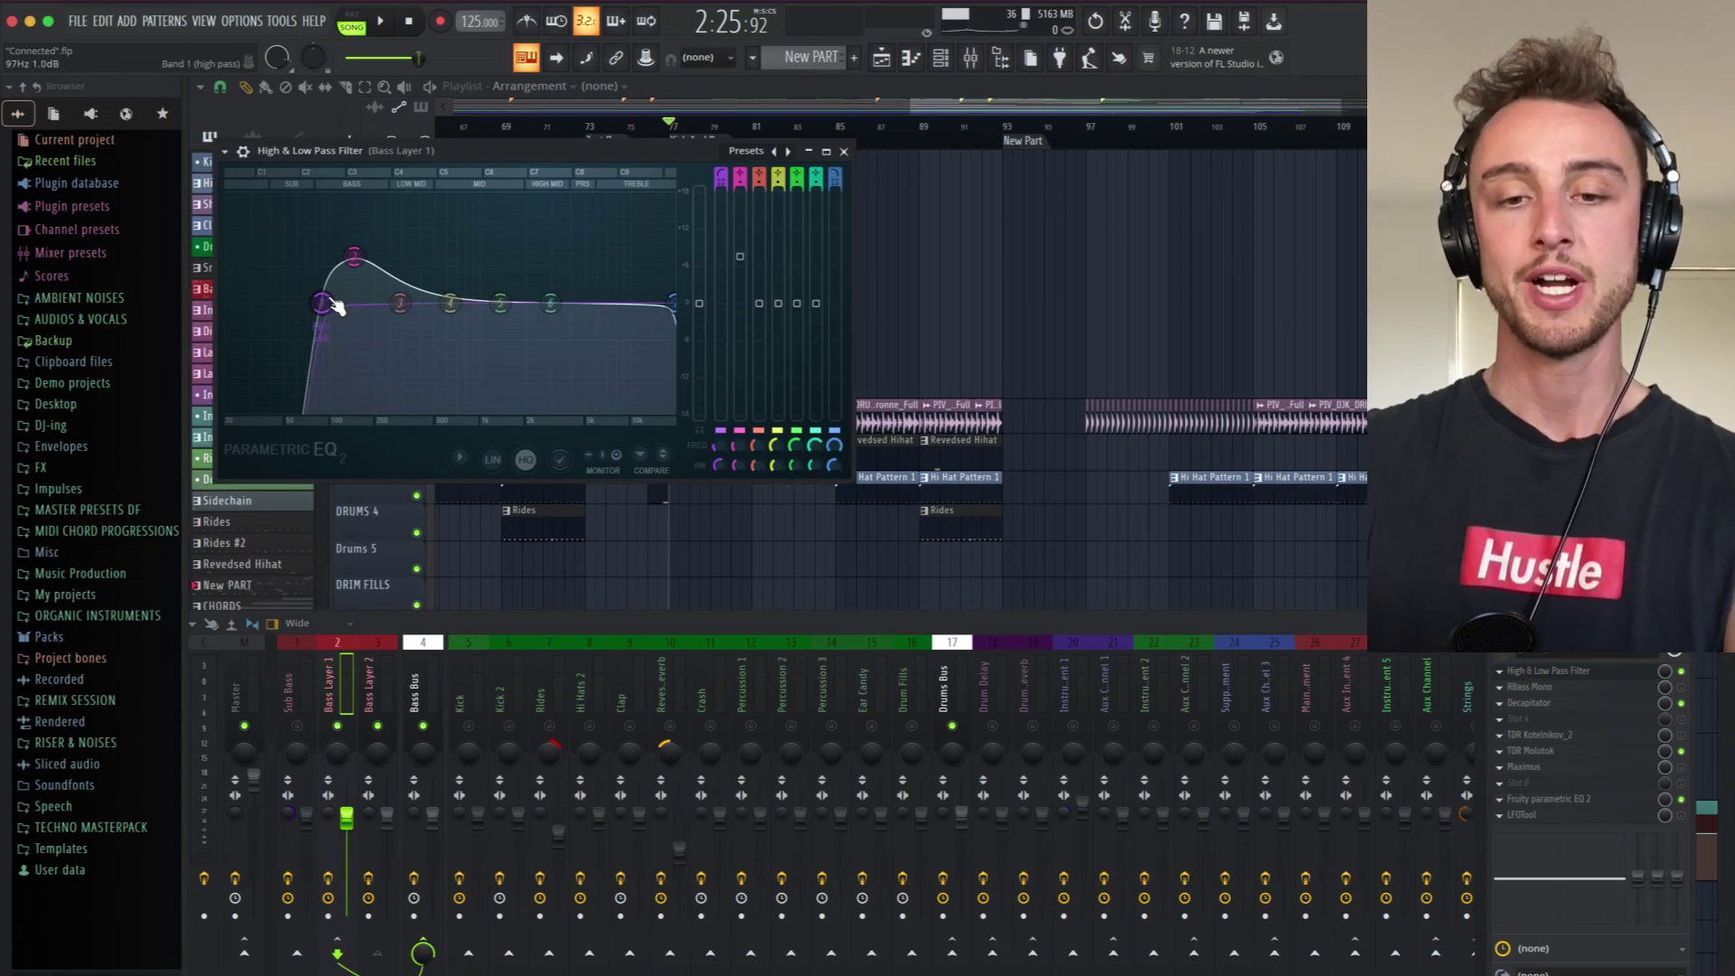
click(844, 152)
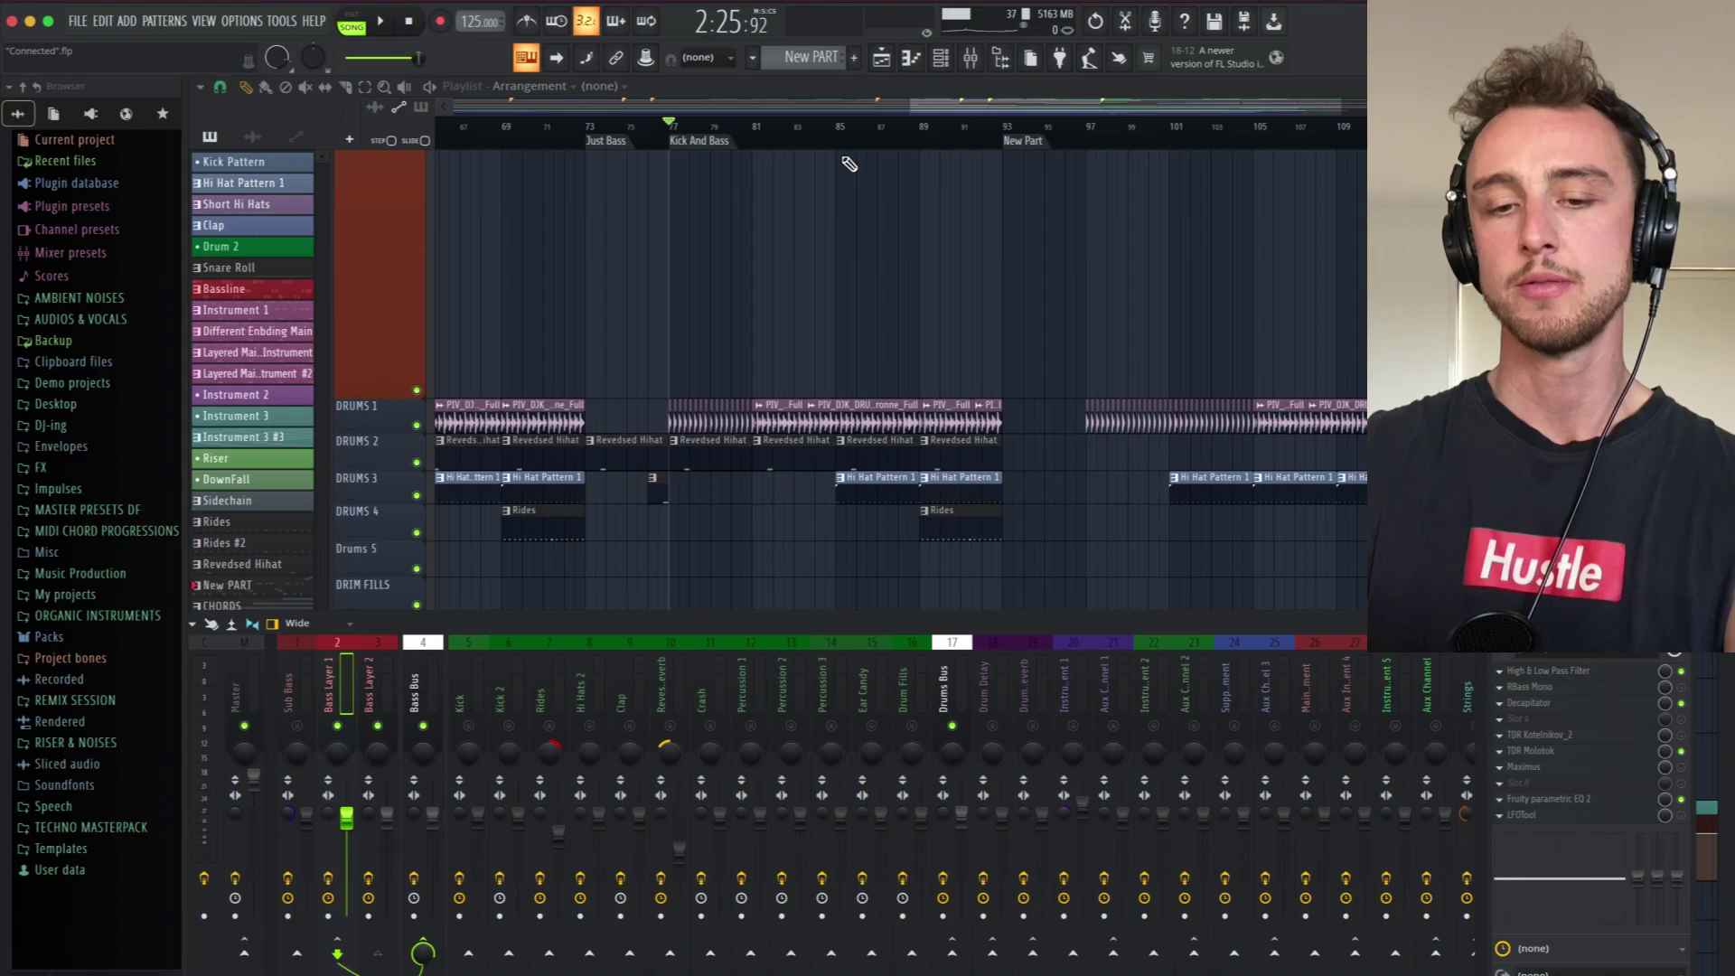
Open Bass Layer 1's Decapitator, move it aside, and play to hear the saturation.
click(1547, 704)
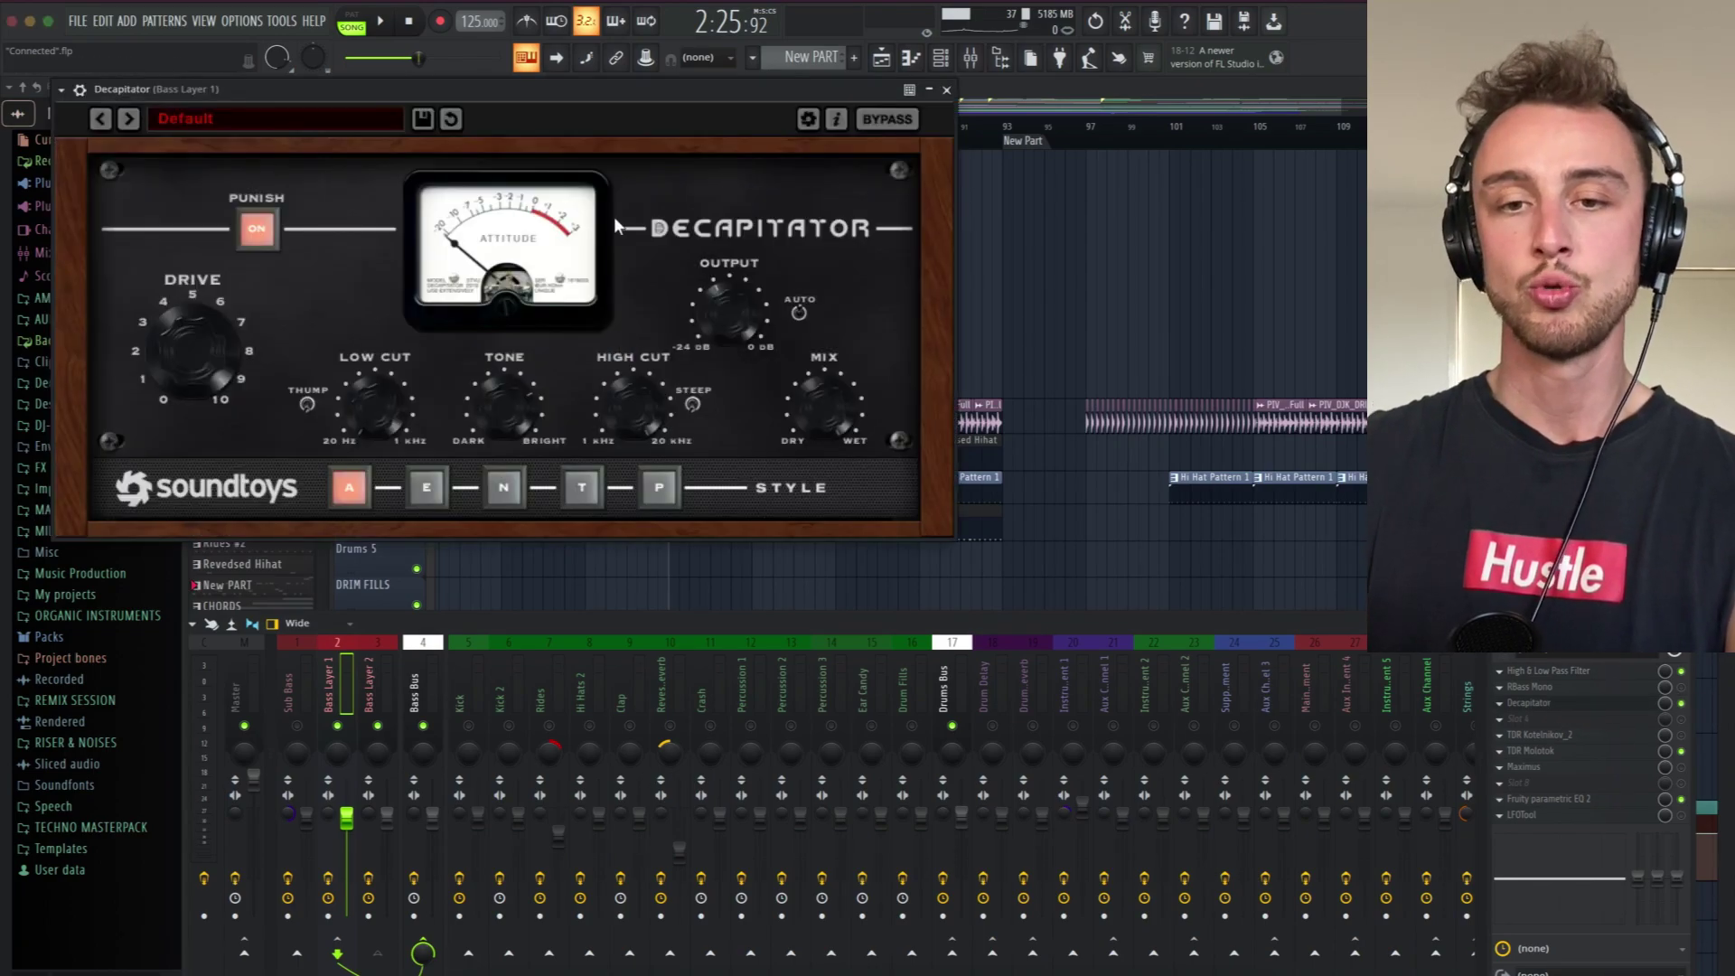
drag(497, 97, 603, 153)
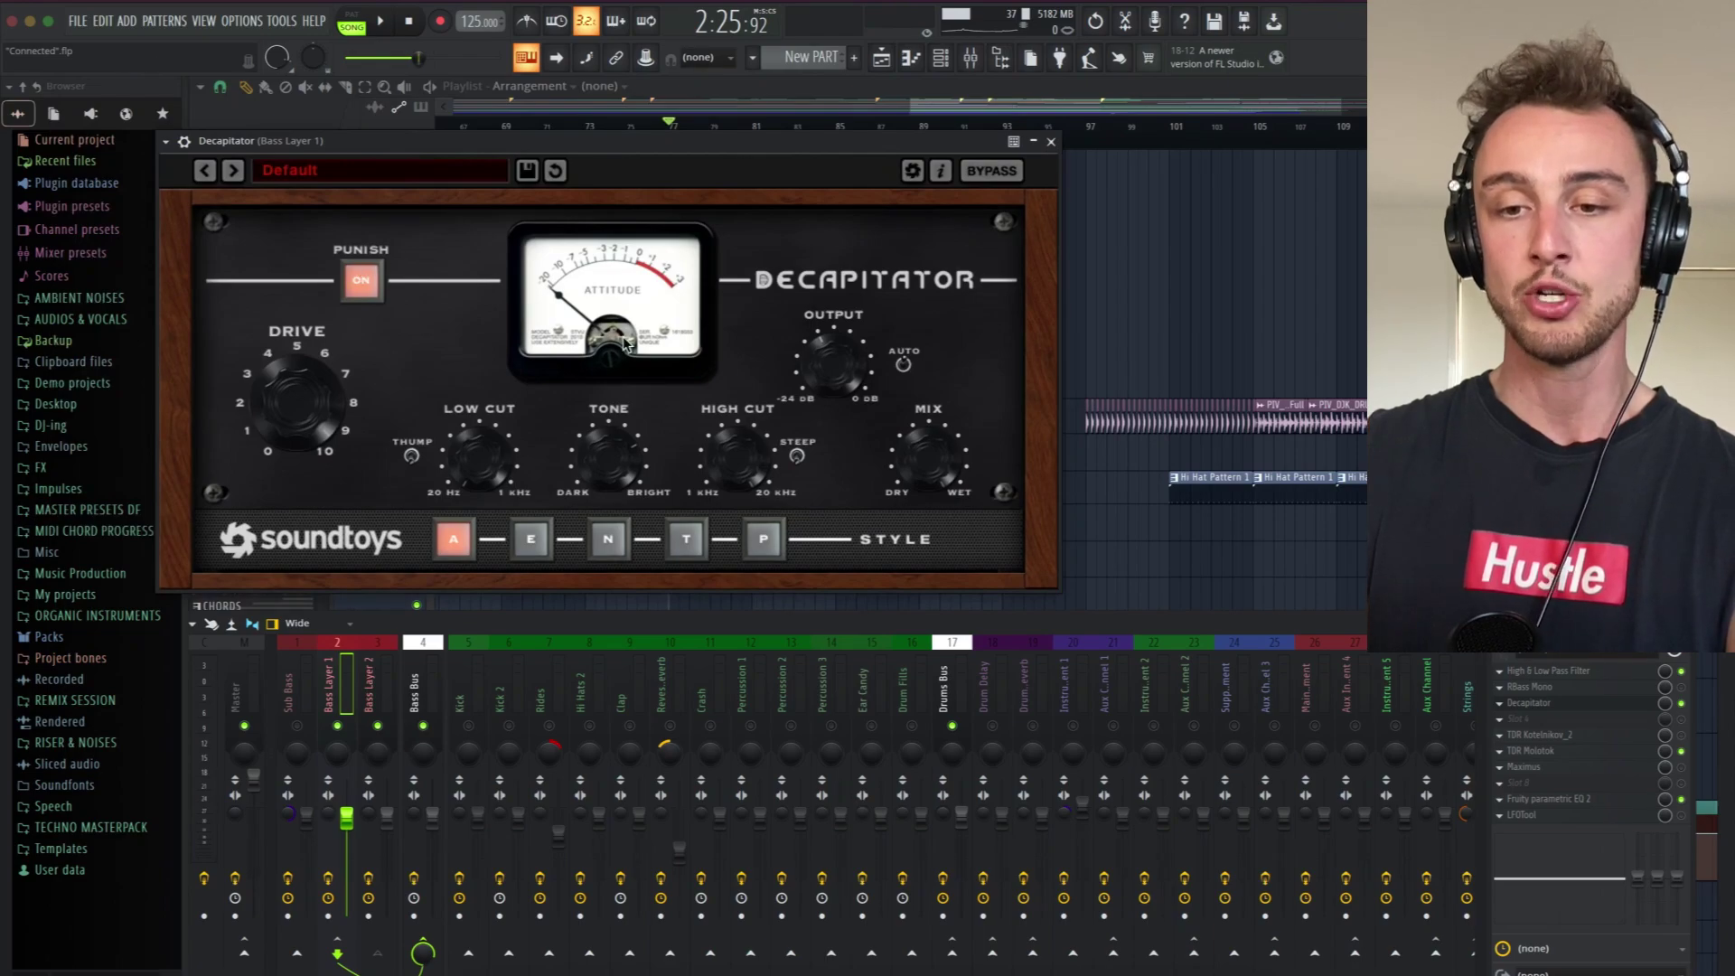
key(space)
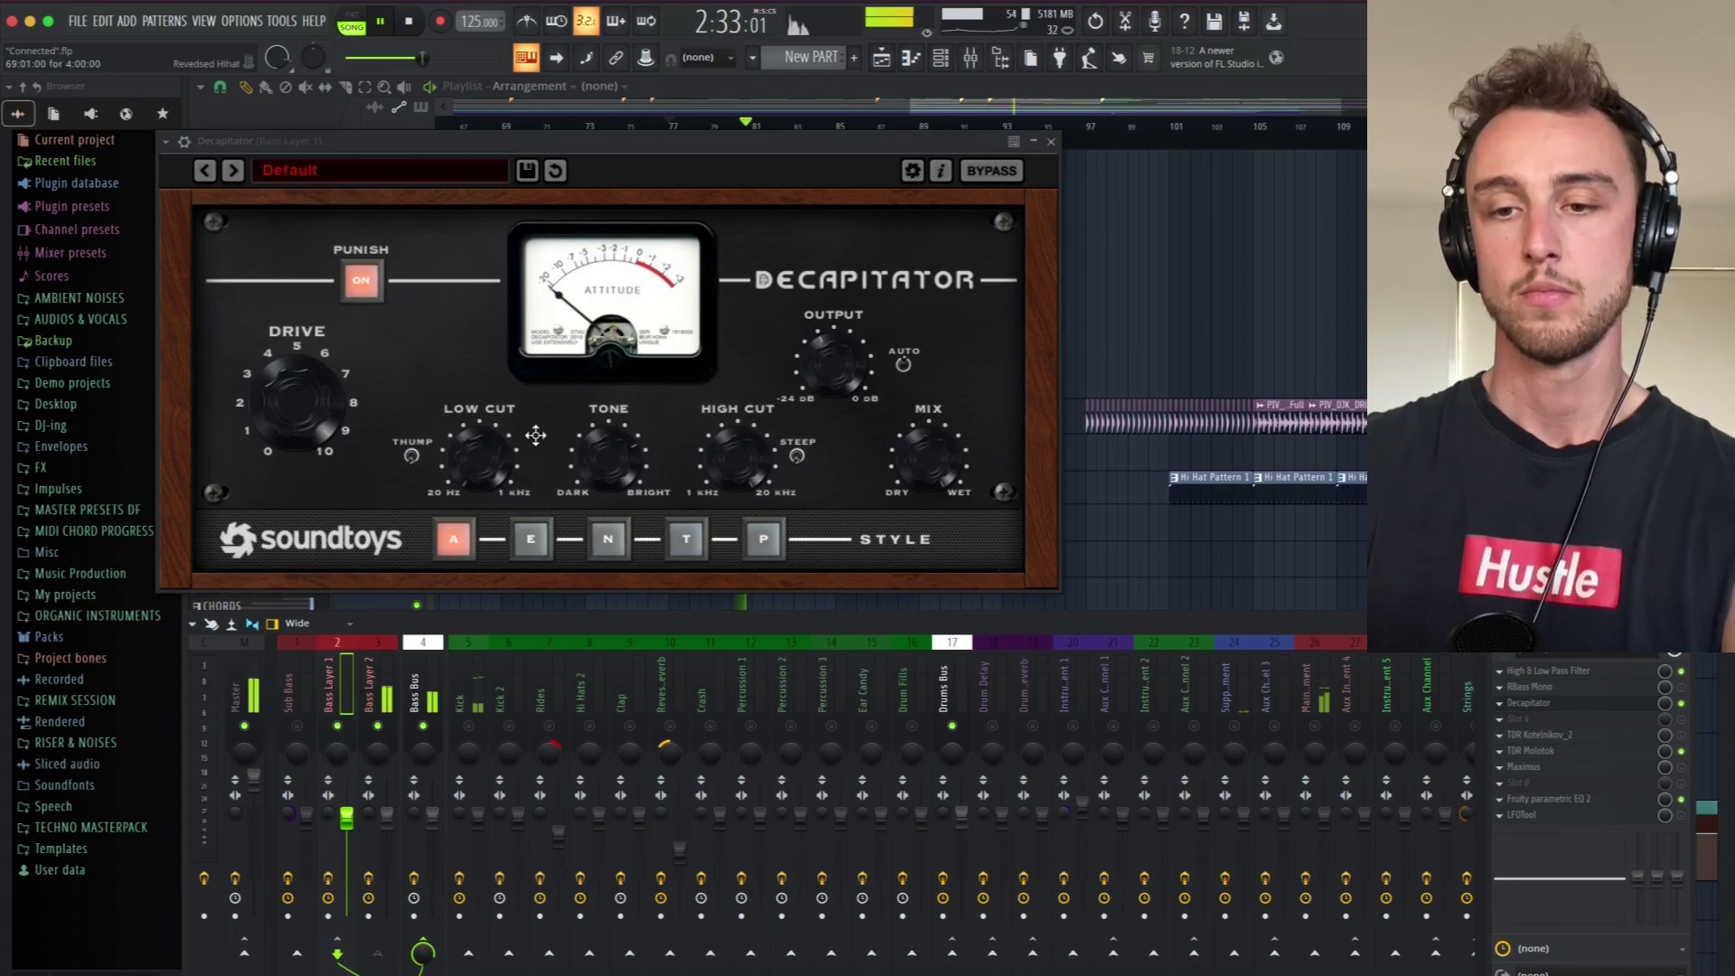
Close the Decapitator, bring up the TDR Molotok compressor, and stop playback.
click(1051, 142)
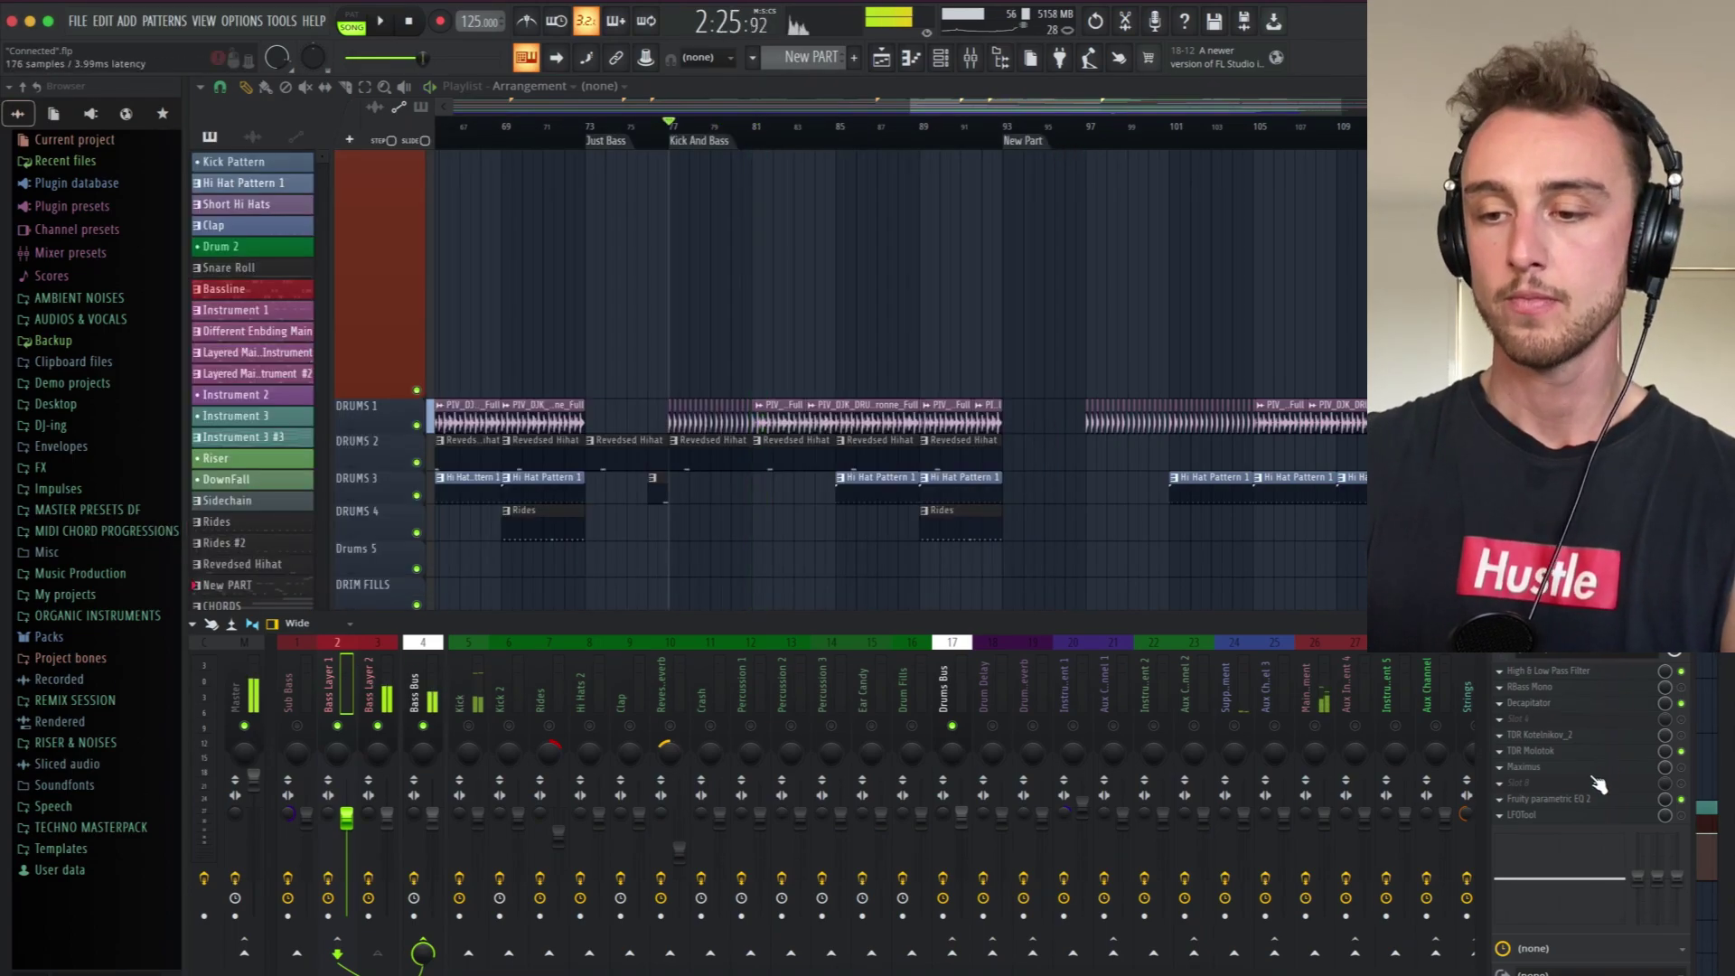
click(1536, 751)
key(space)
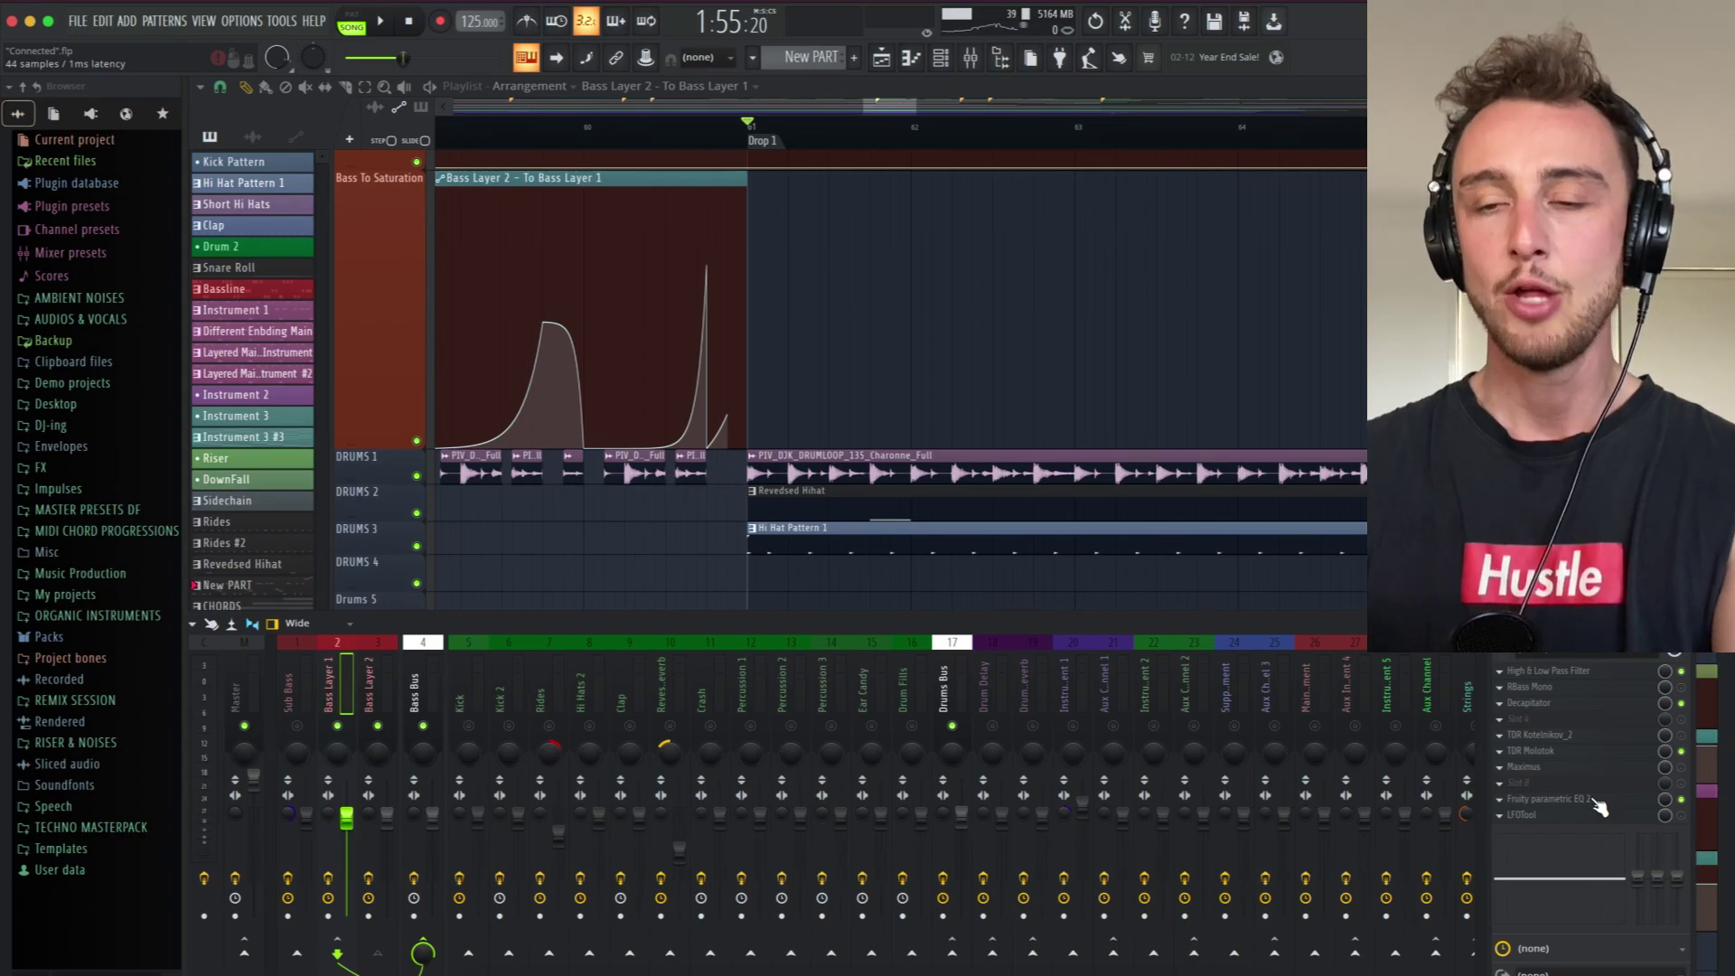
Shift band 7's low-pass cutoff in Parametric EQ 2 during playback, then close it and stop.
click(1598, 803)
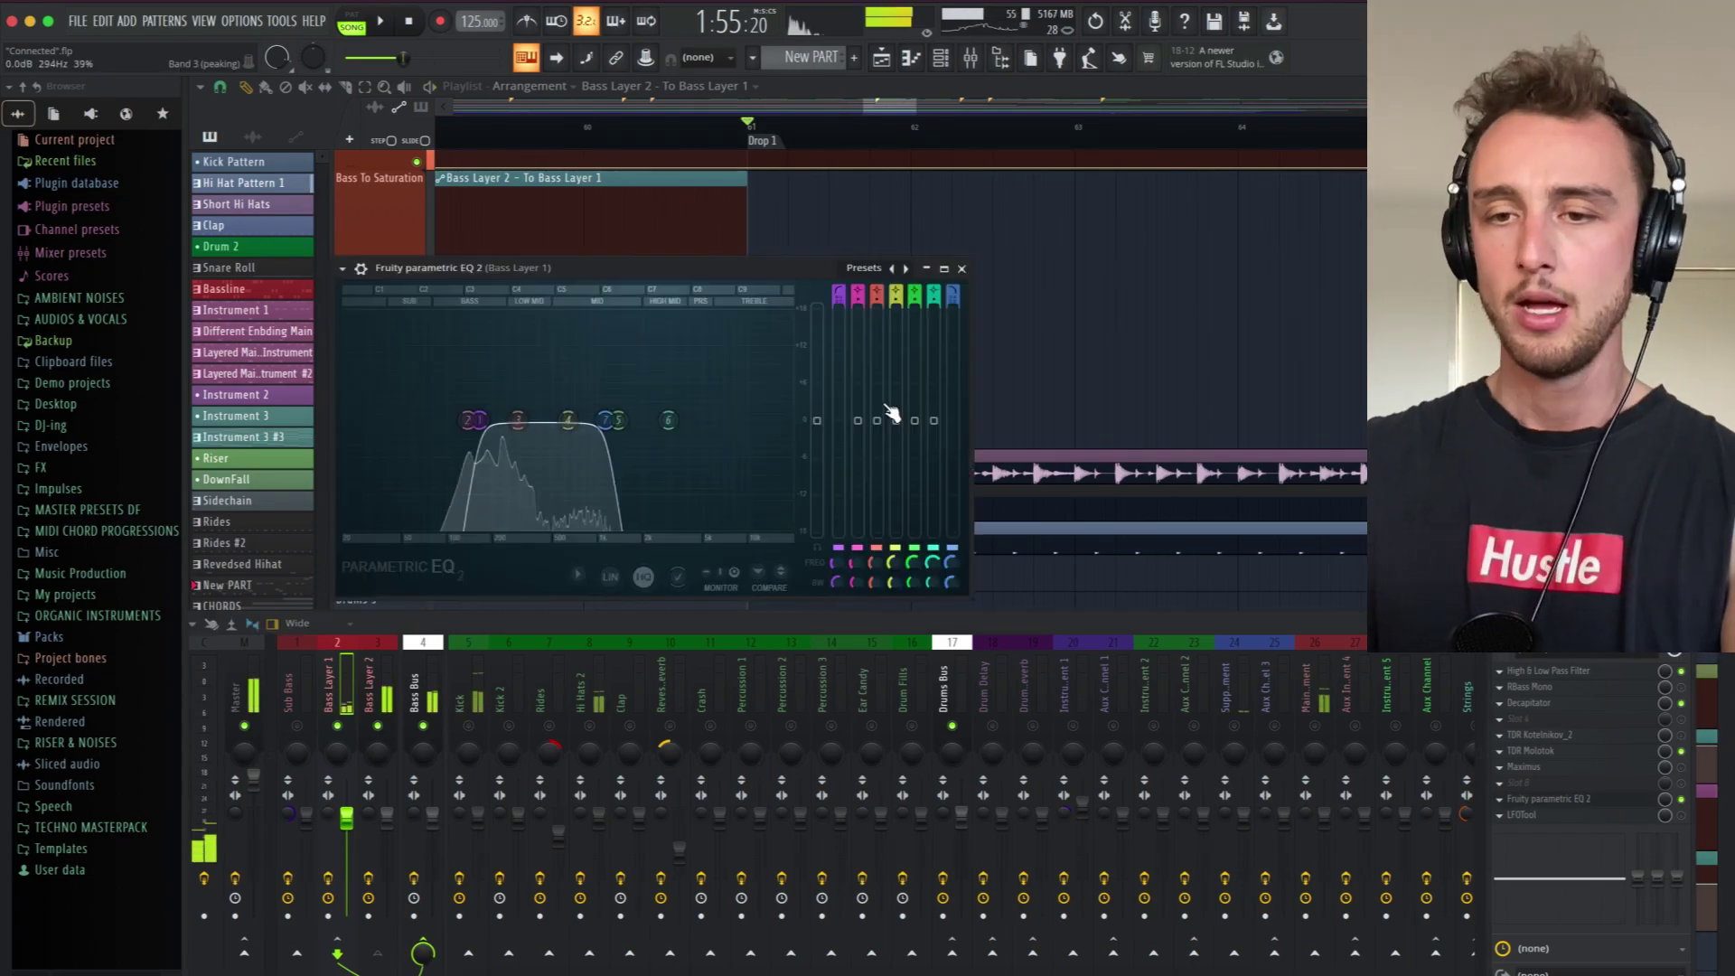
drag(590, 273, 589, 267)
mouse_move(606, 414)
mouse_down()
mouse_move(631, 415)
mouse_move(514, 415)
mouse_move(575, 415)
mouse_up()
key(space)
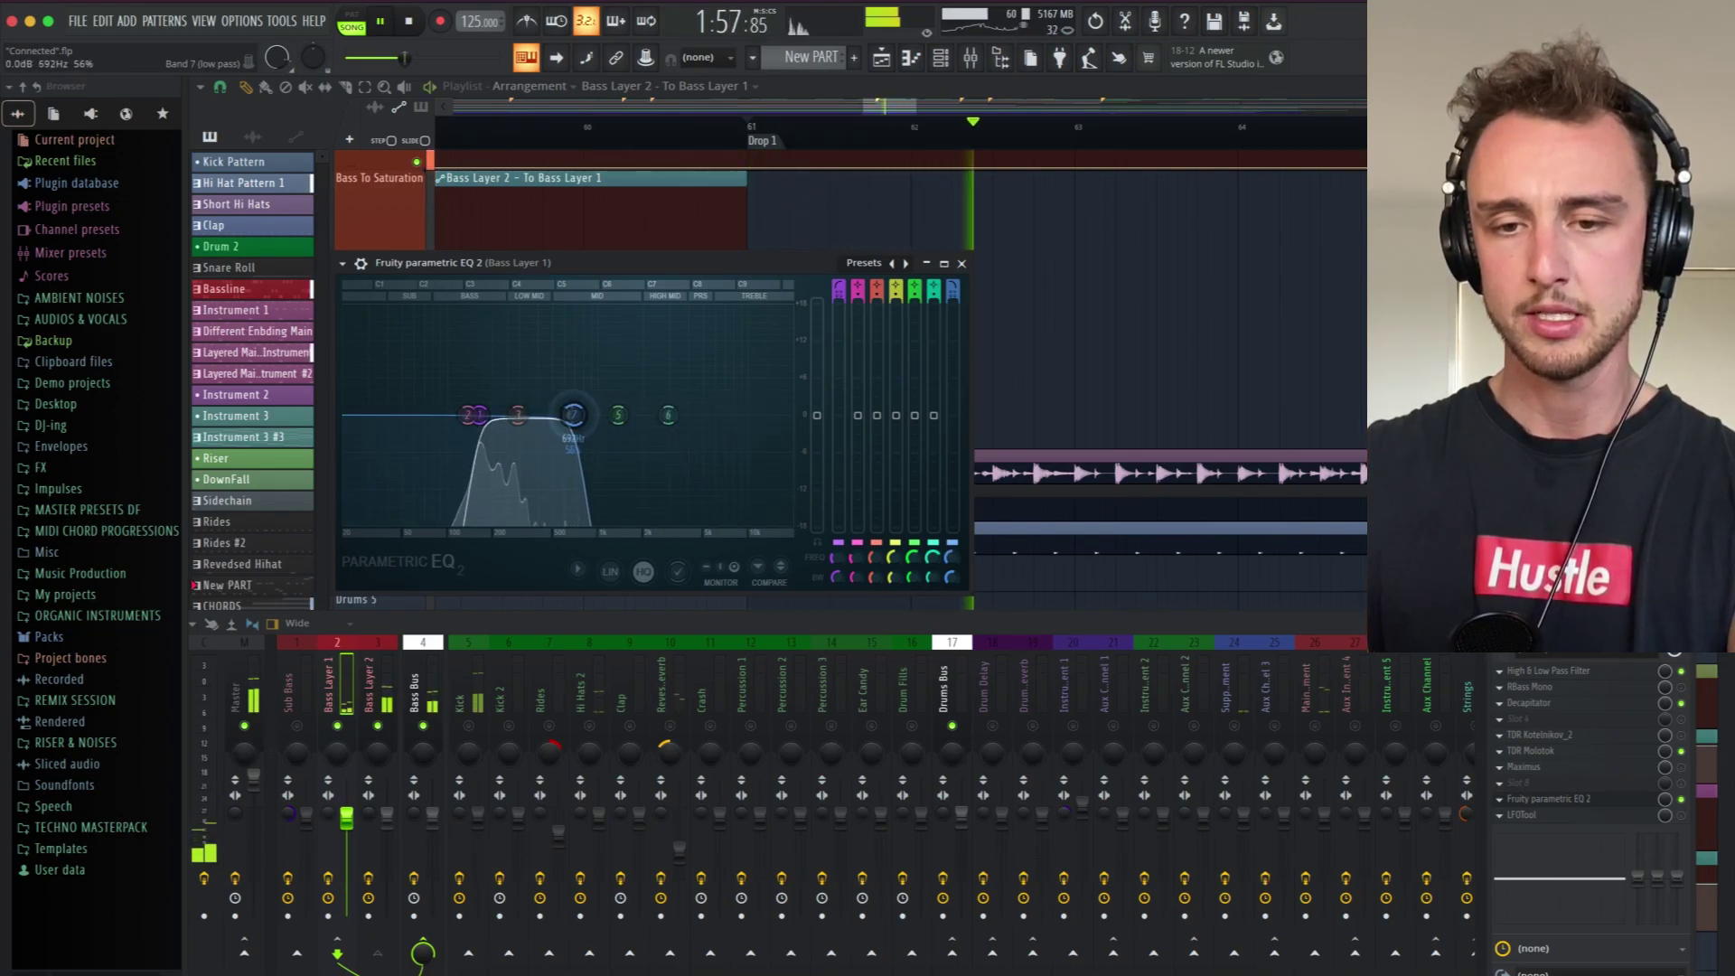
click(1547, 799)
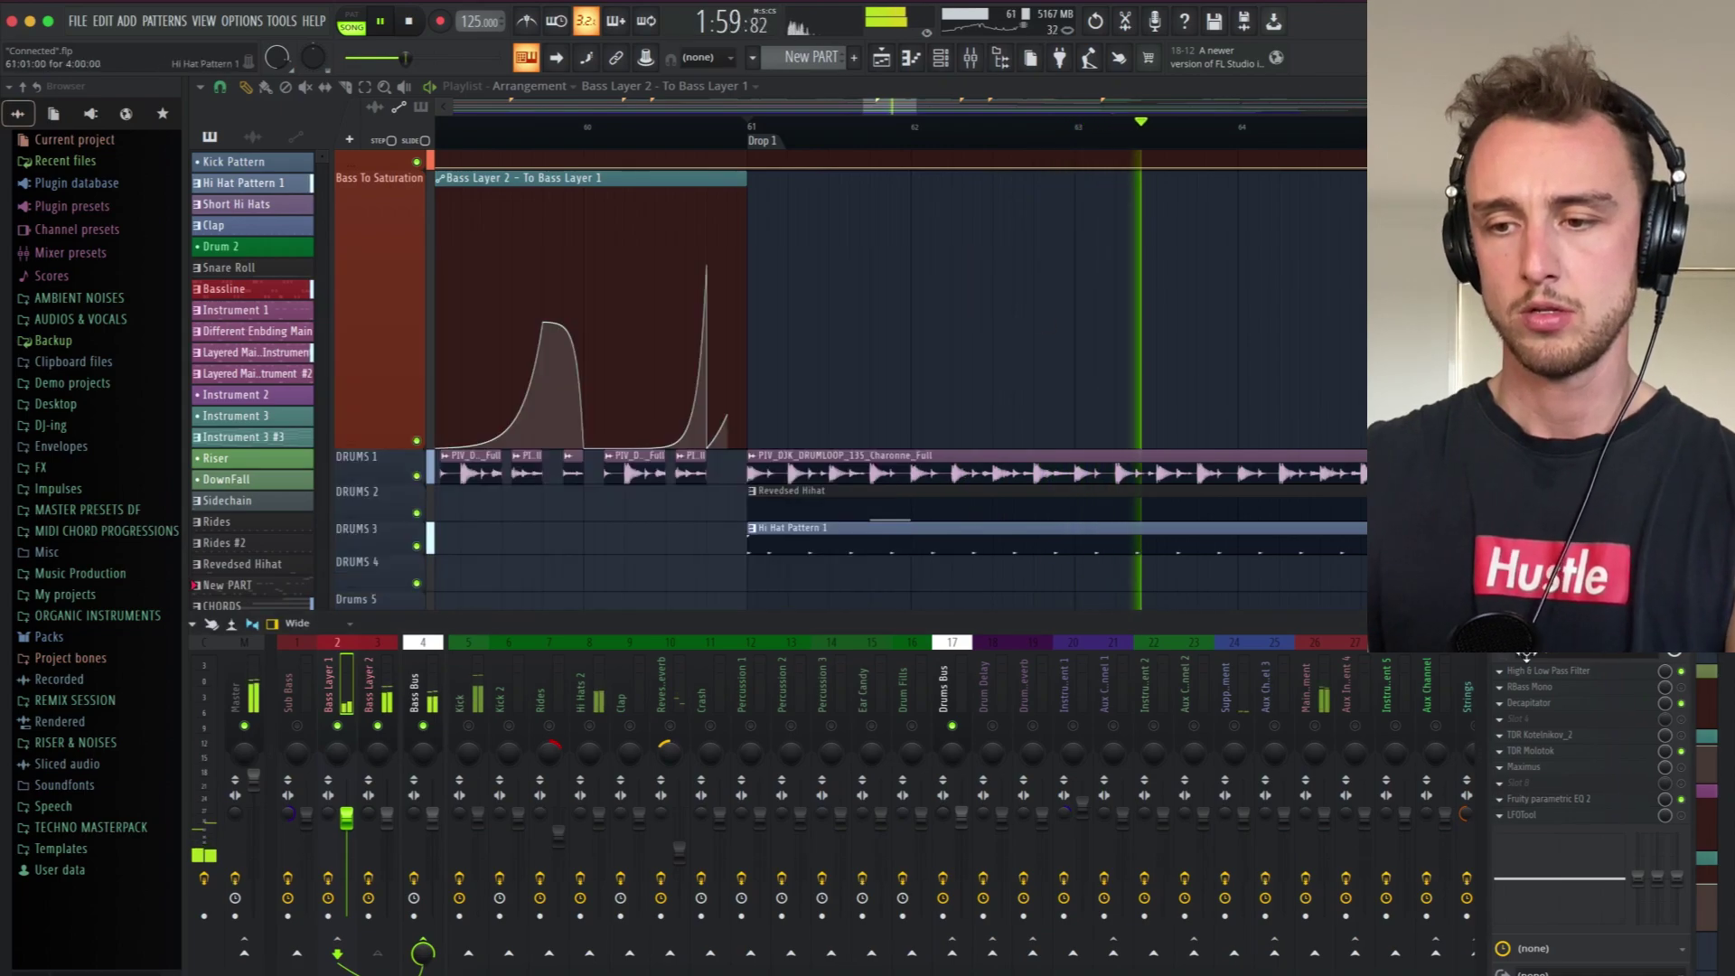
key(space)
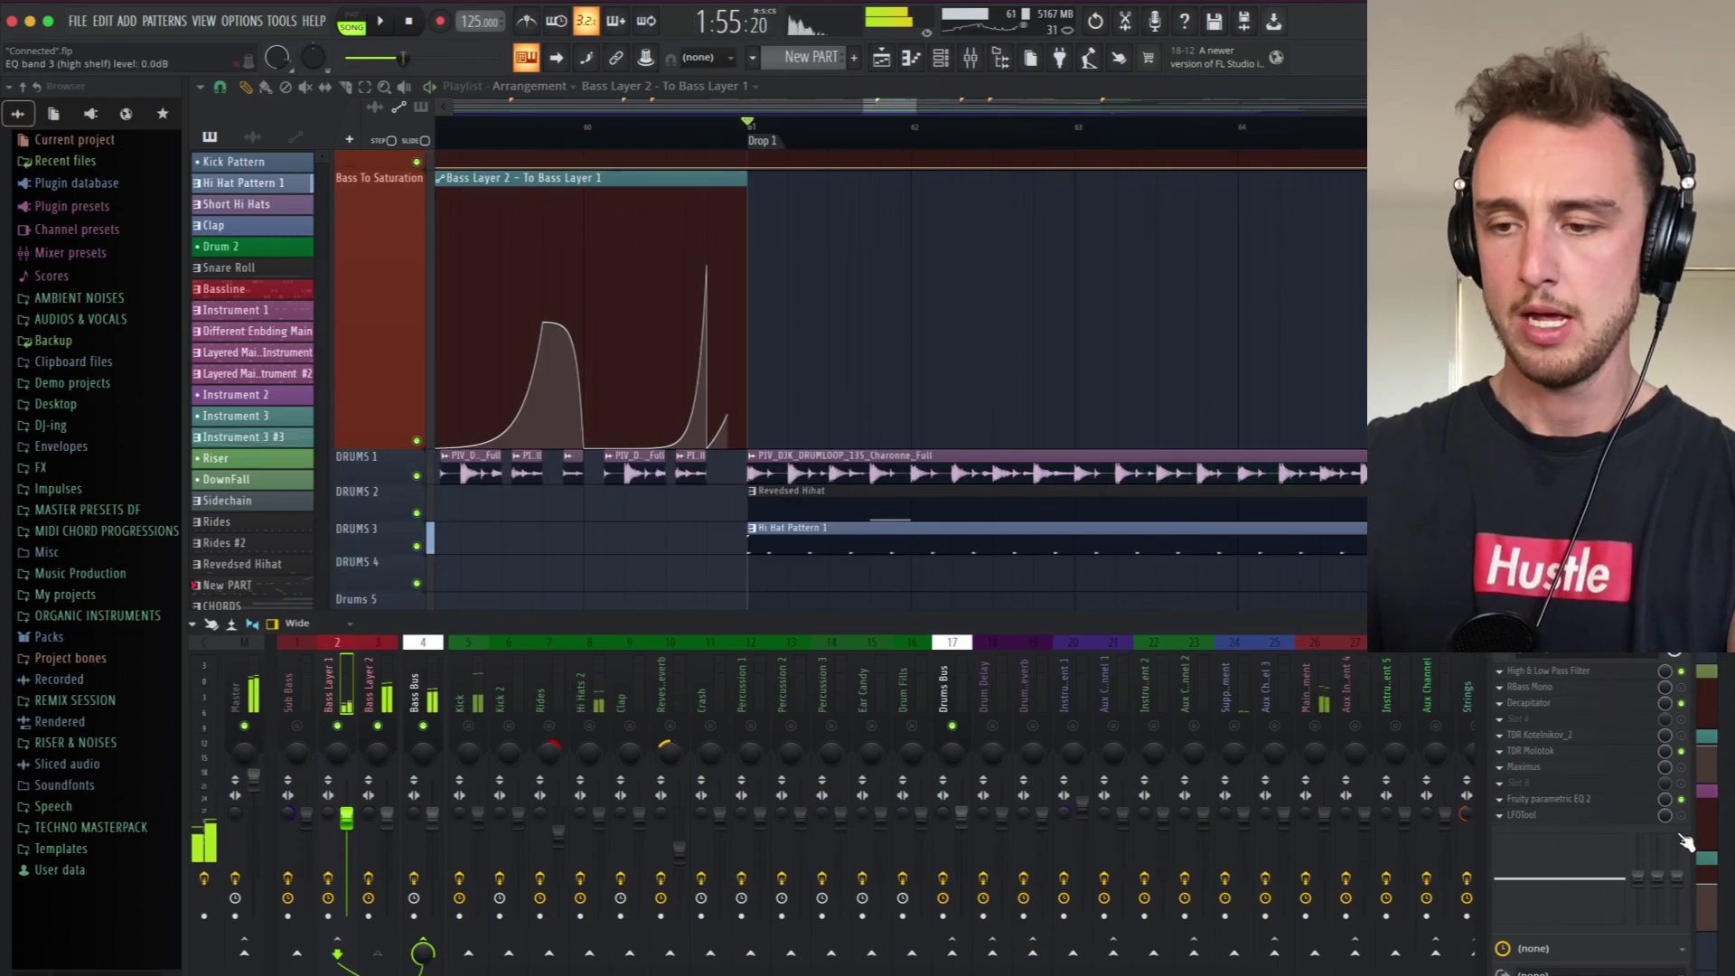
In Bass Layer 1's LFOTool, drag the volume curve's peak later while the beat plays.
click(1543, 816)
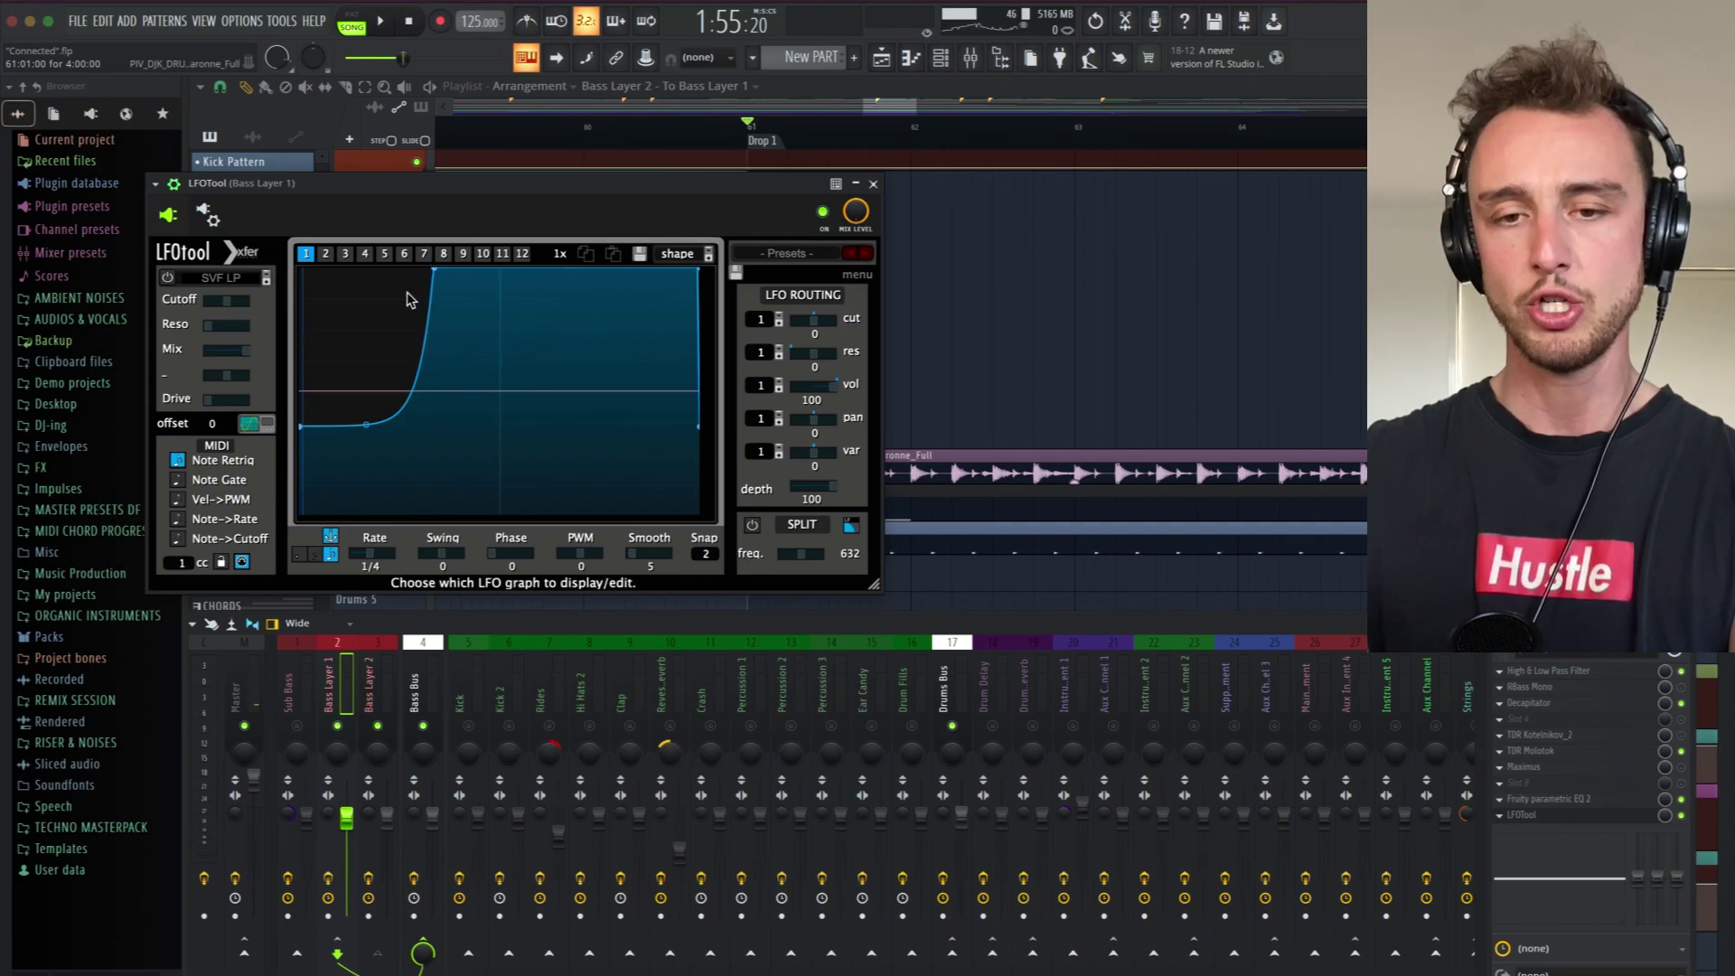
key(space)
drag(438, 275, 509, 271)
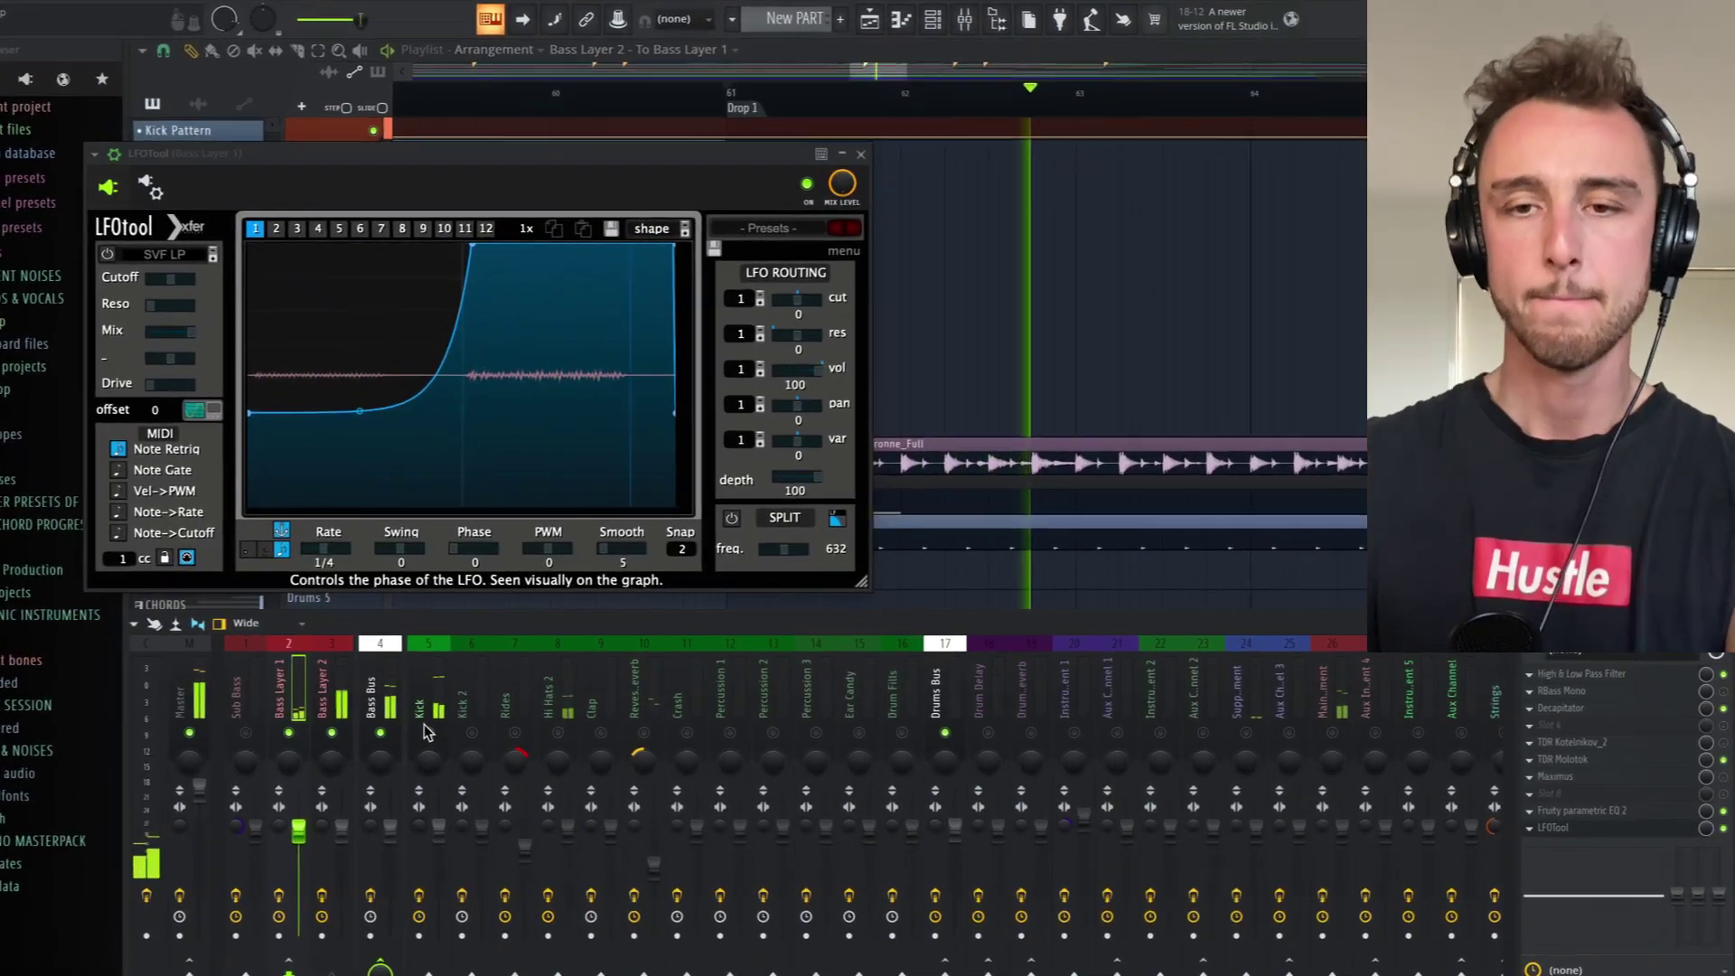
scroll(1166, 258, down, 6)
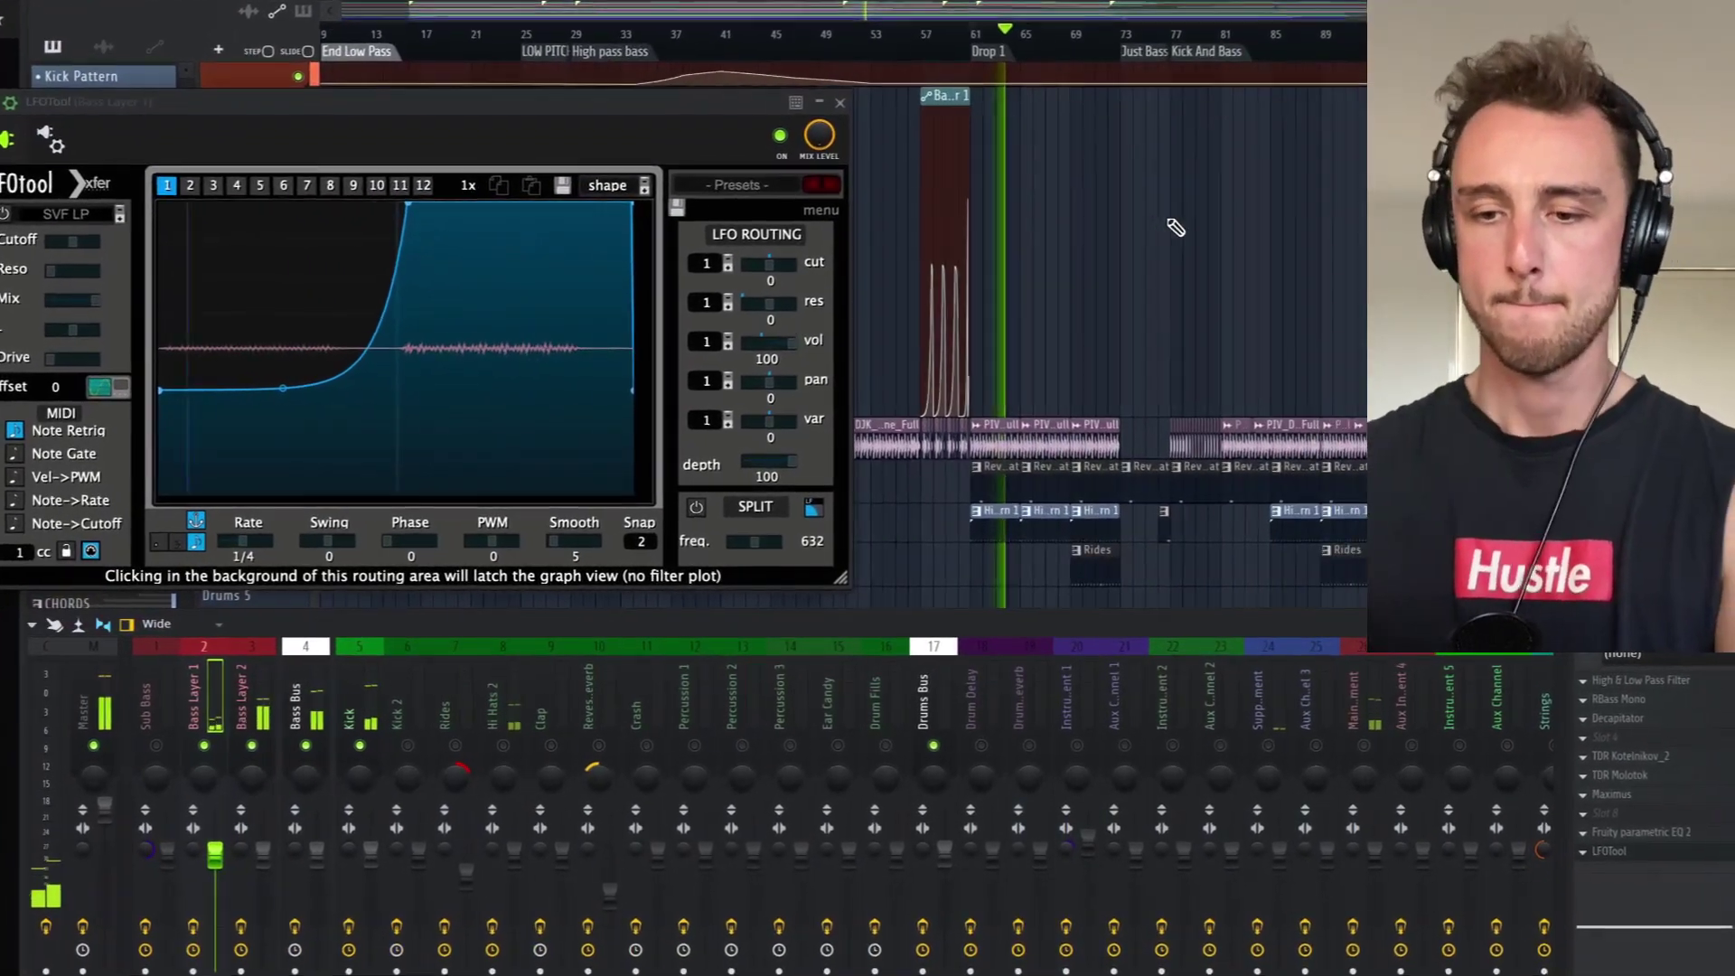